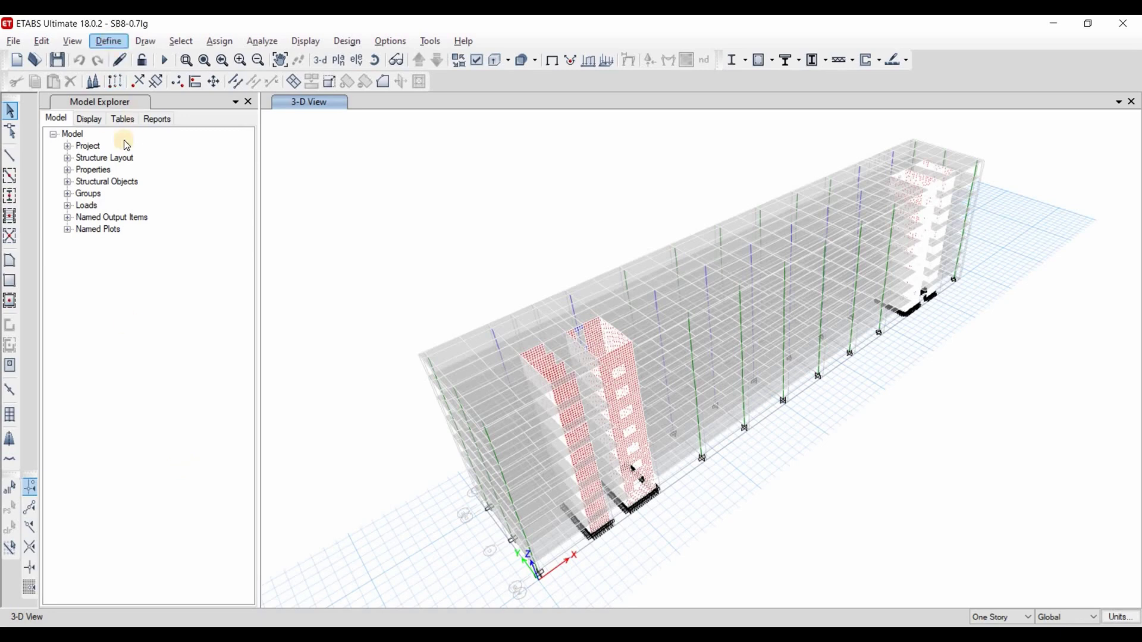
# - Review the load patterns and multipliers of mass source MsSrc1 and close its data without changes
pyautogui.click(109, 42)
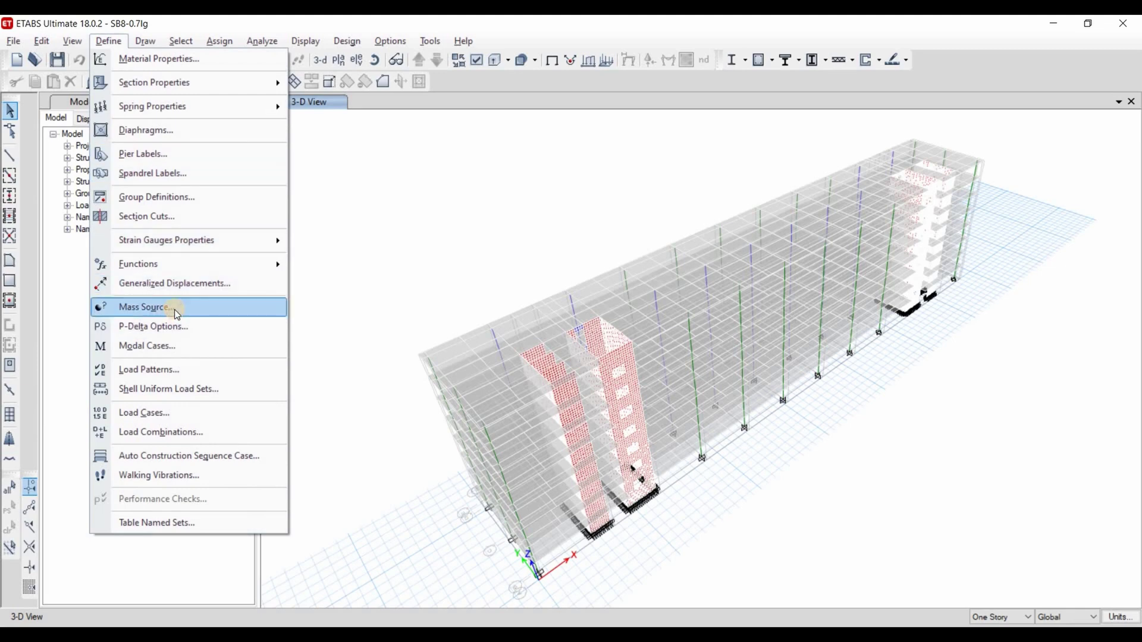
pyautogui.click(177, 313)
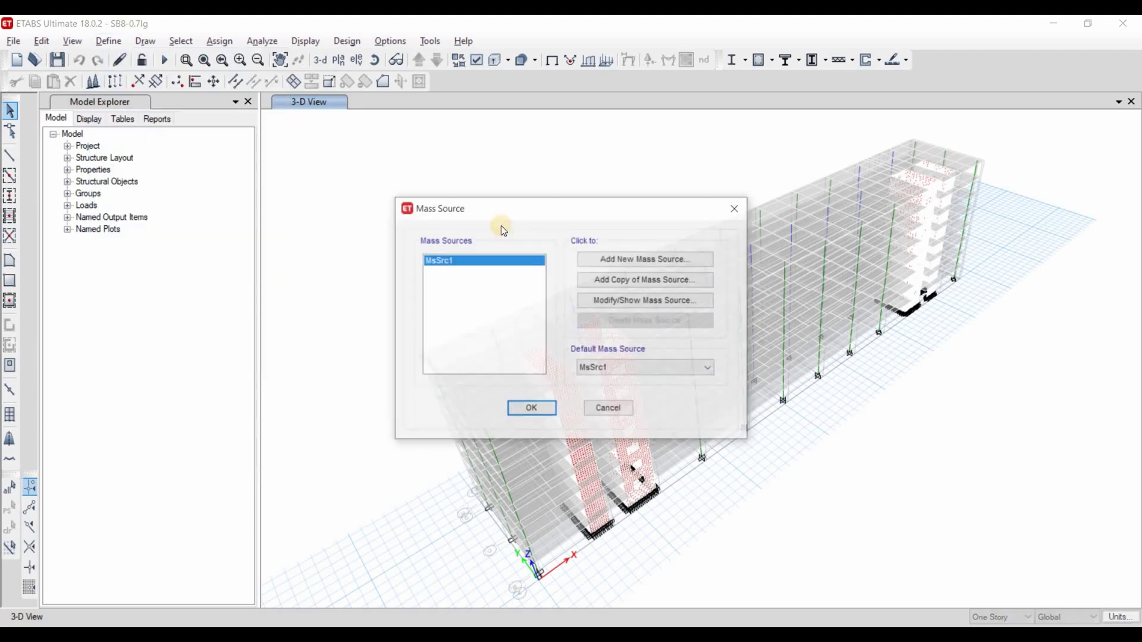
pyautogui.click(593, 302)
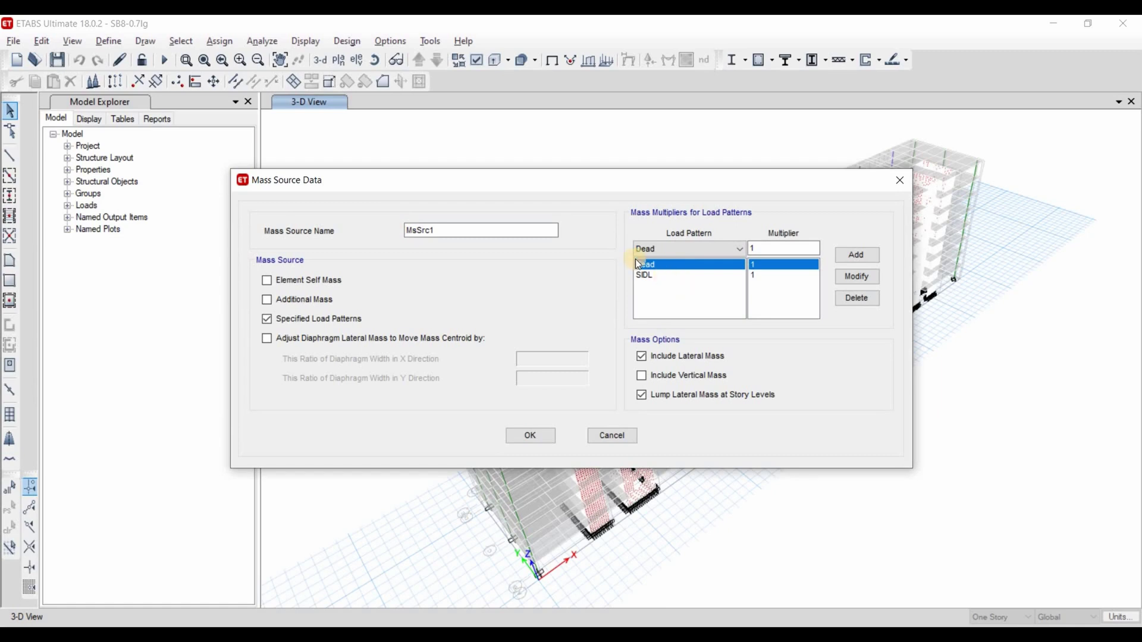
pyautogui.click(642, 275)
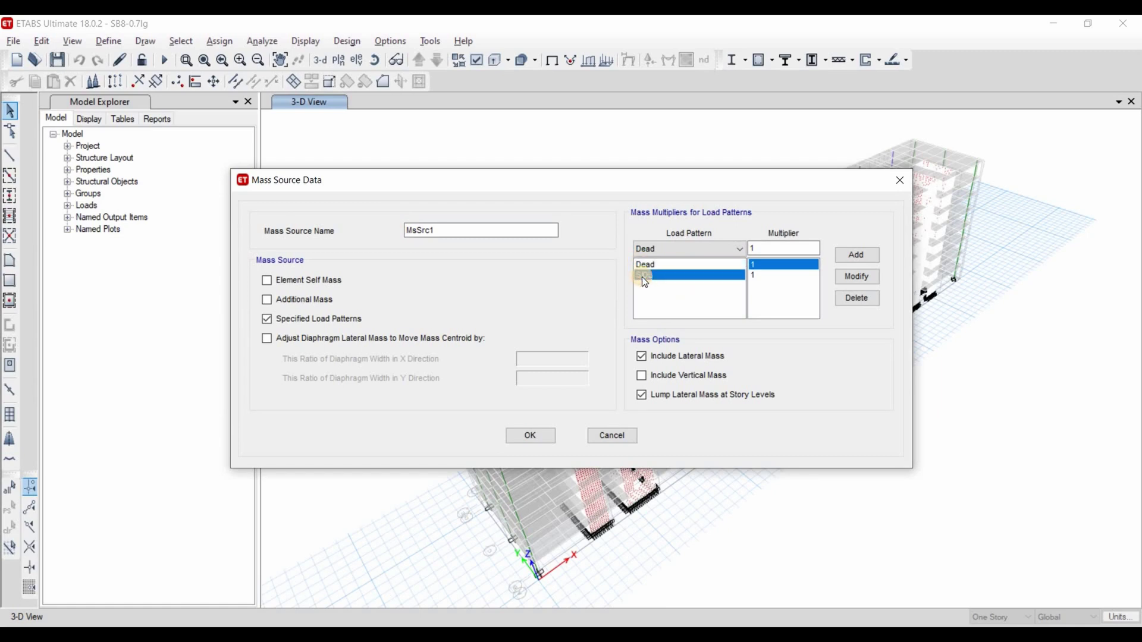
pyautogui.click(612, 437)
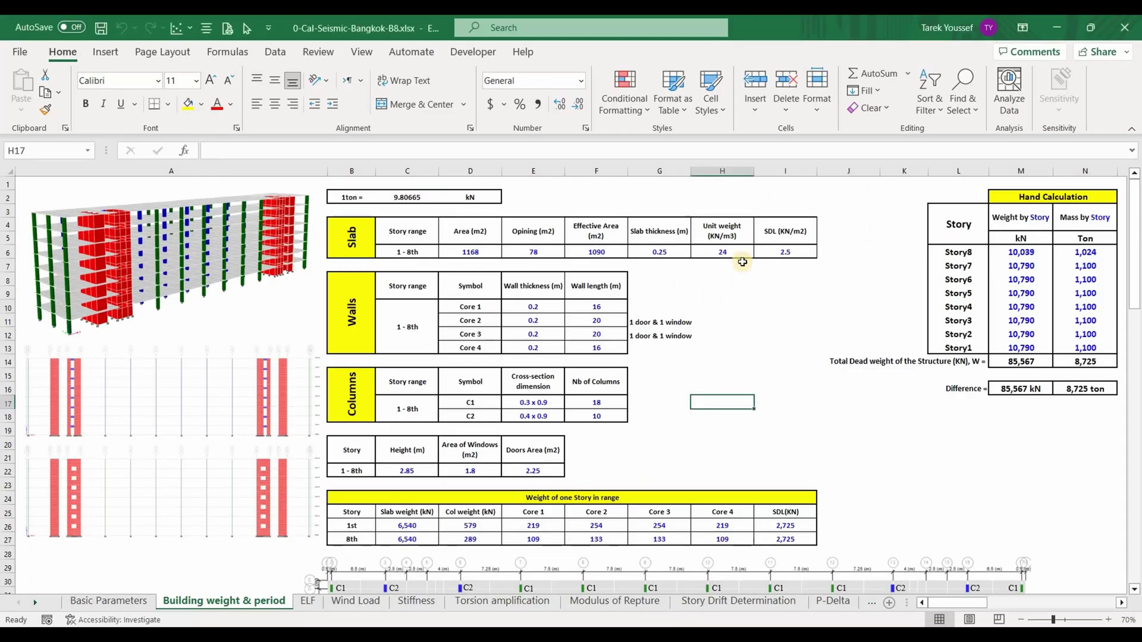
# - Switch to the Excel workbook and look over the slab, wall and column inputs, including the slab unit weight, on the Building weight & period sheet
pyautogui.moveTo(348, 233); pyautogui.dragTo(754, 449)
pyautogui.click(660, 335)
pyautogui.click(371, 237)
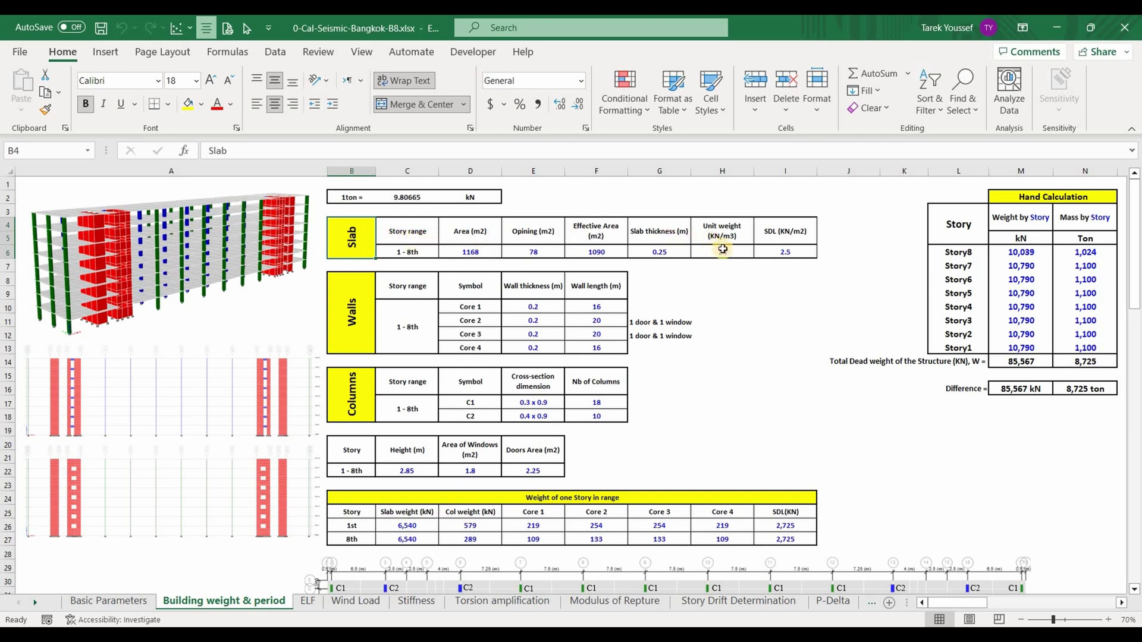
pyautogui.click(724, 252)
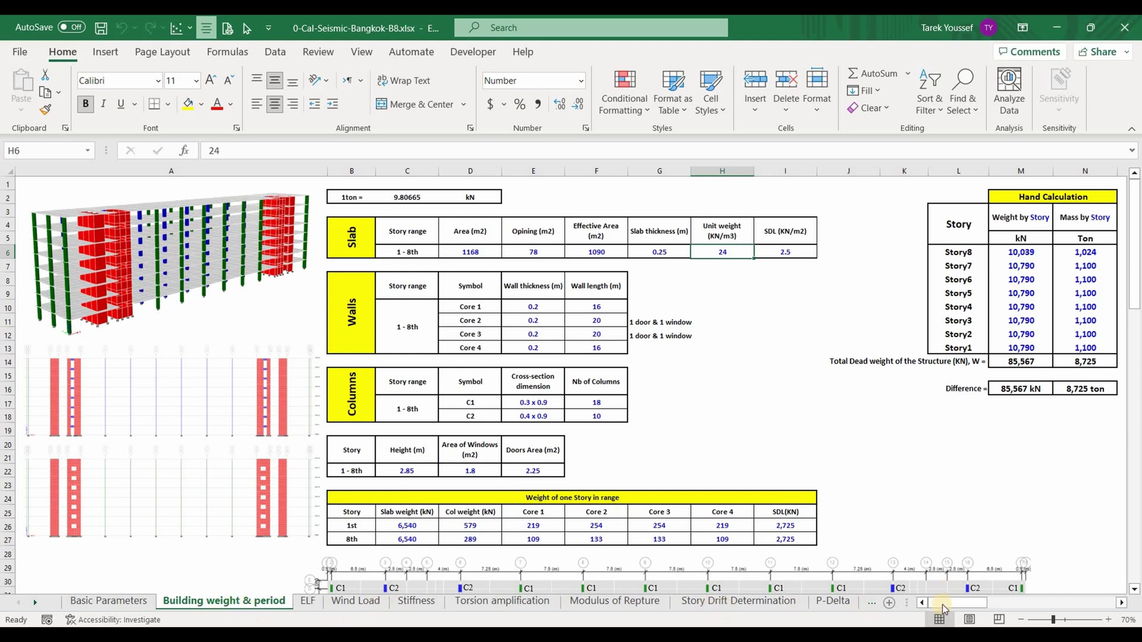
pyautogui.moveTo(942, 603)
pyautogui.mouseDown()
pyautogui.moveTo(1076, 606)
pyautogui.moveTo(942, 602)
pyautogui.mouseUp()
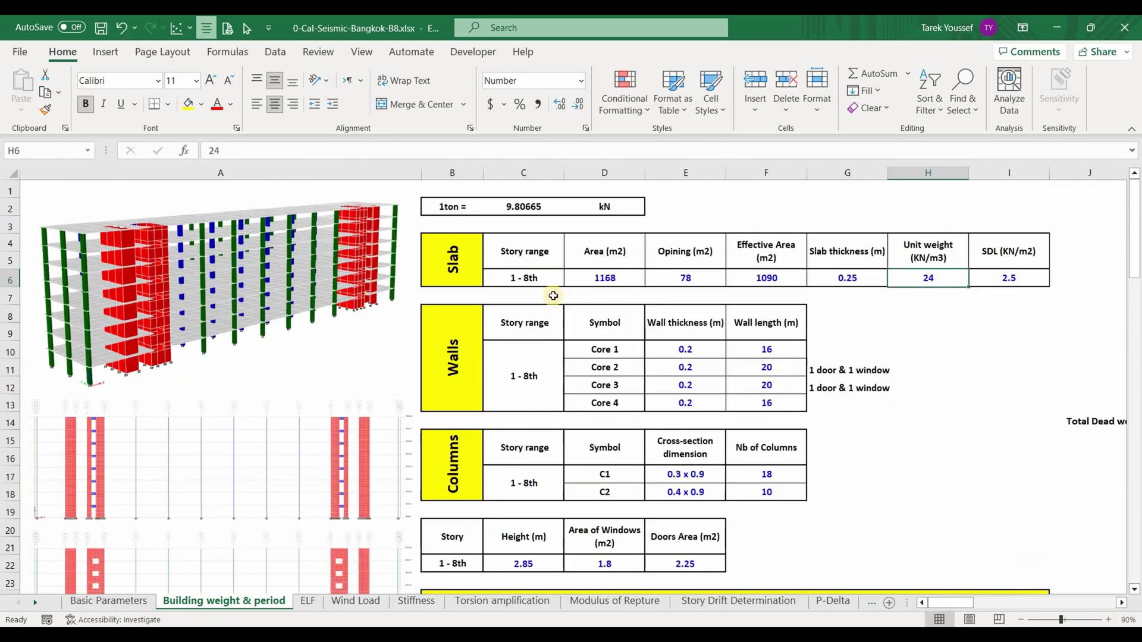
# - Examine the slab table's area, opening, effective area formula, thickness and unit weight without changing any cell
pyautogui.moveTo(457, 262); pyautogui.dragTo(976, 262)
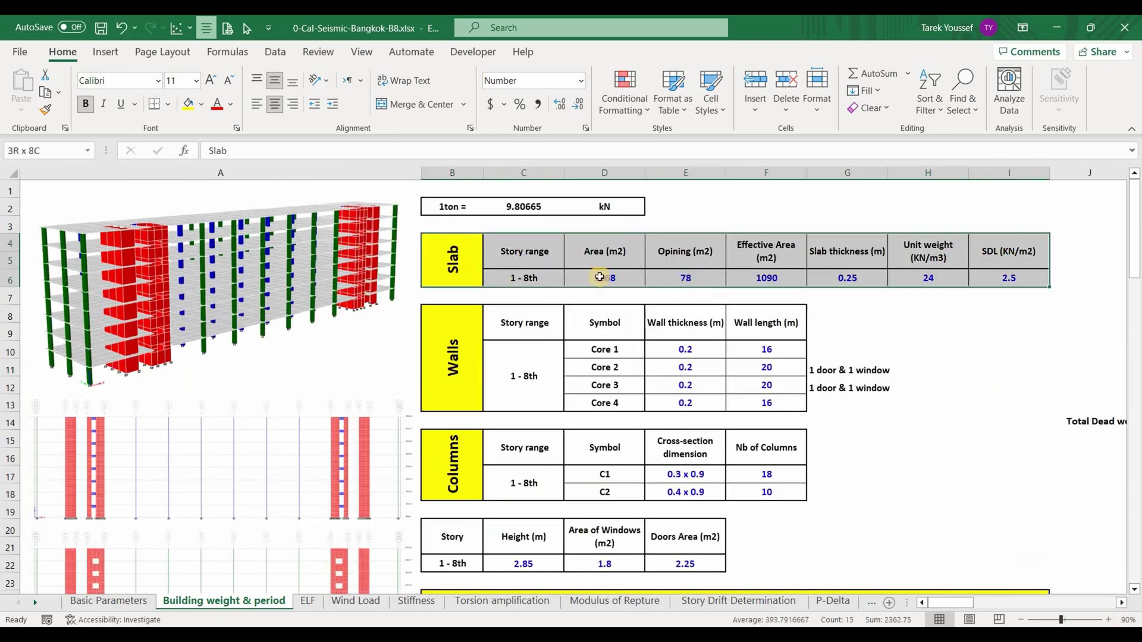
pyautogui.click(601, 277)
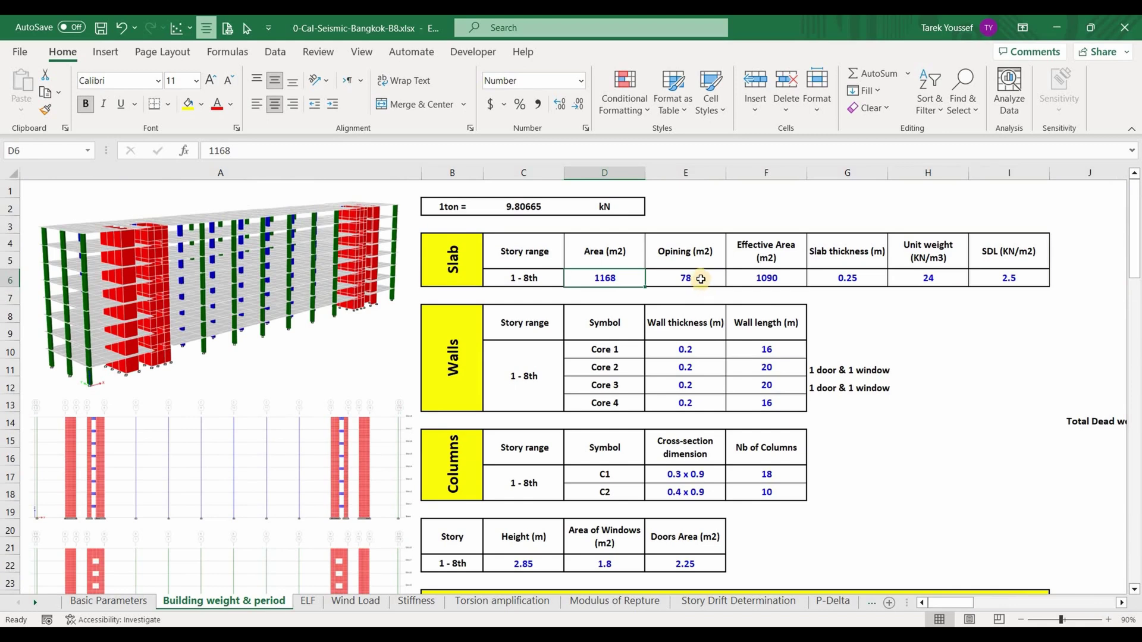
pyautogui.click(699, 278)
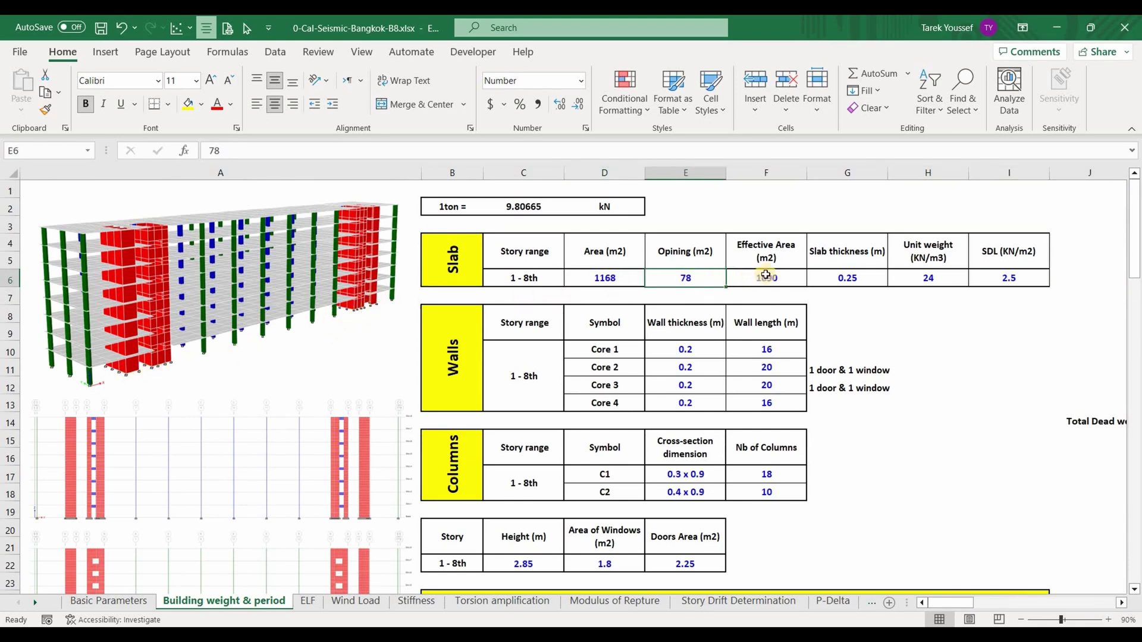
pyautogui.click(767, 278)
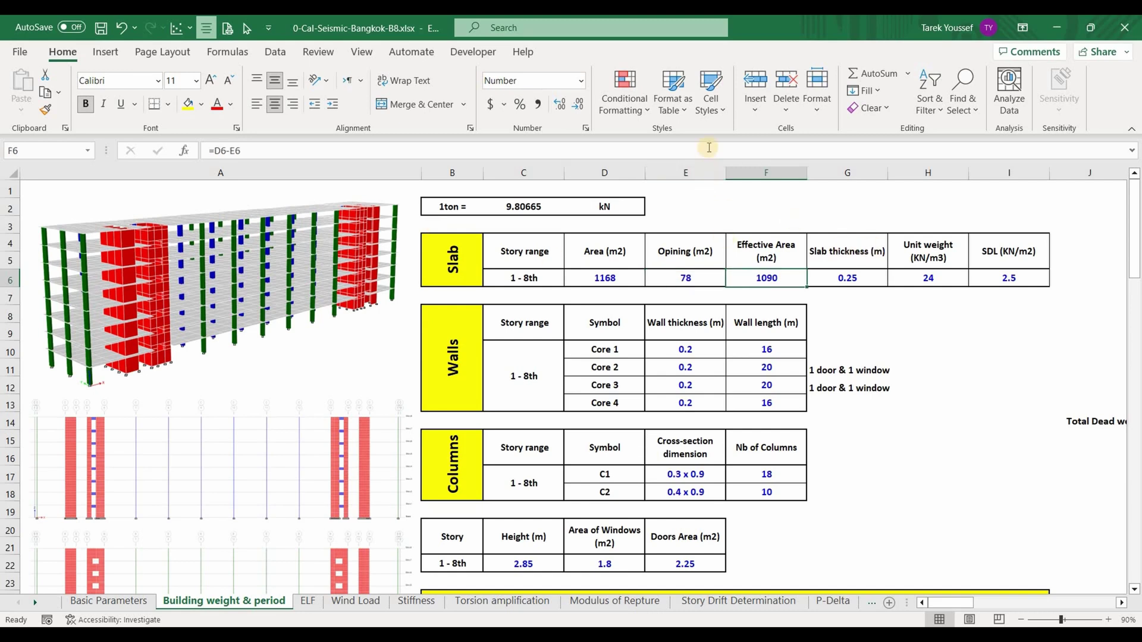
pyautogui.press('F2')
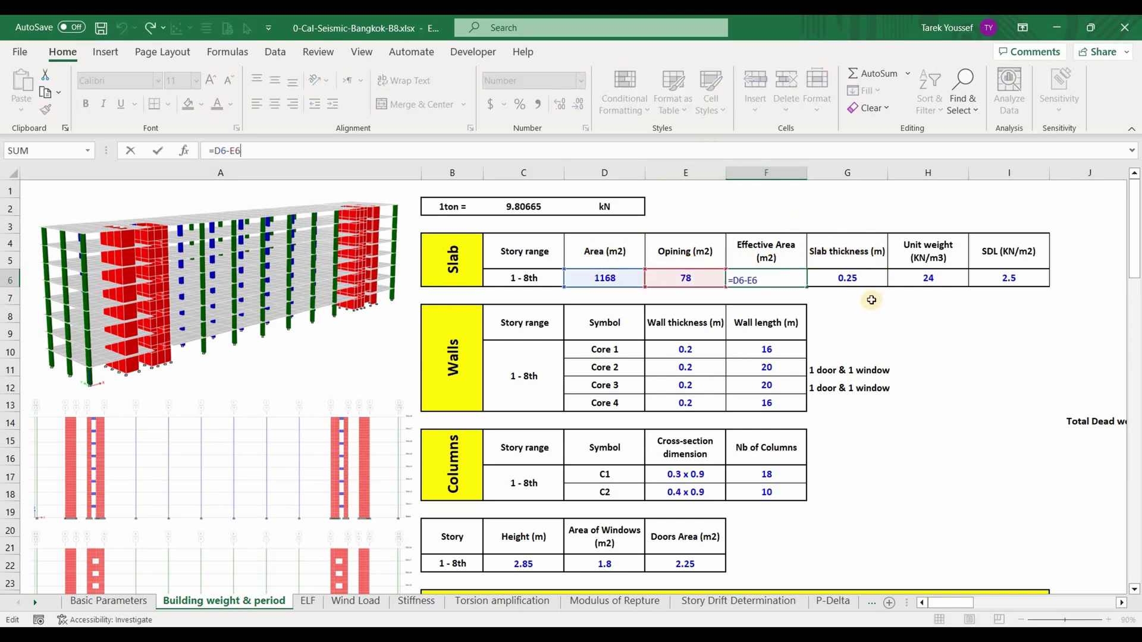
pyautogui.press('Tab')
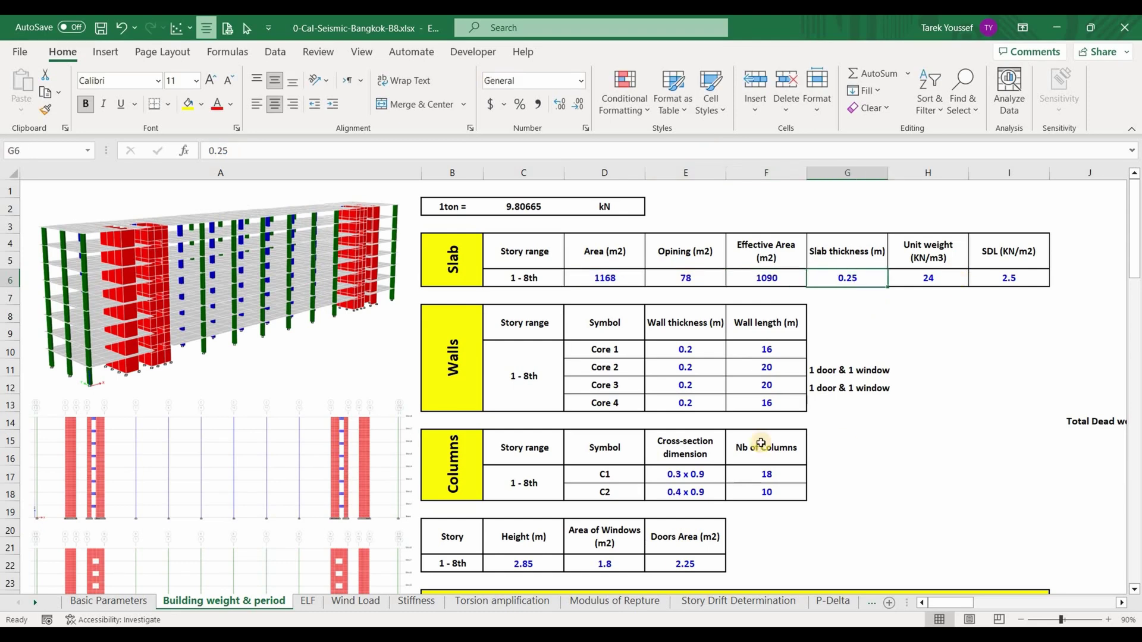
pyautogui.press('Tab')
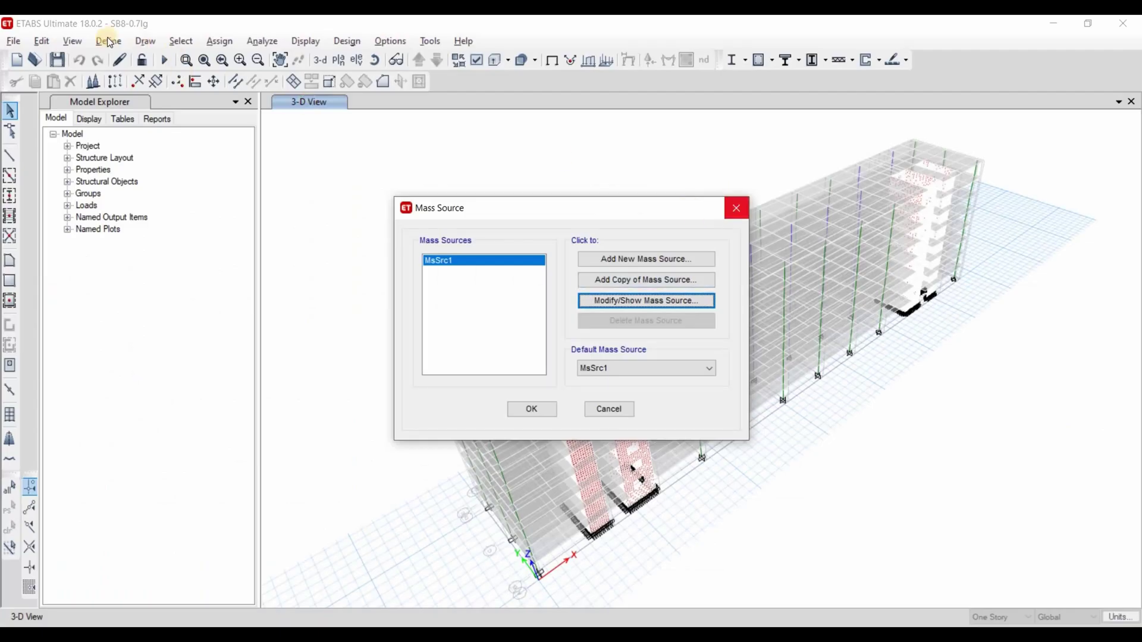
pyautogui.press('Escape')
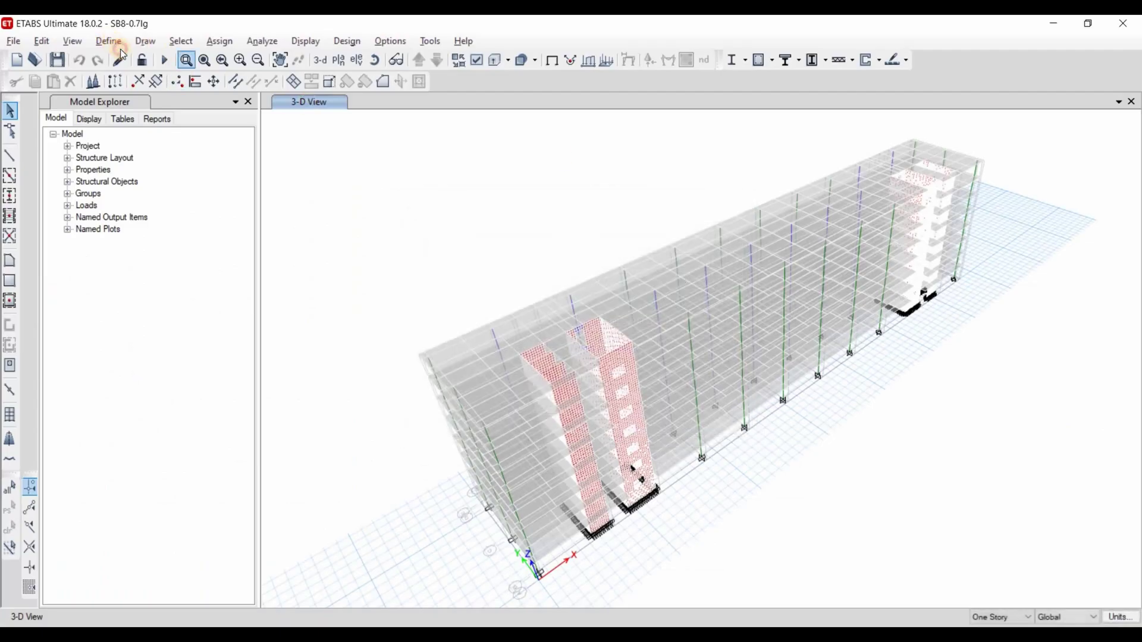
# - Switch to ETABS, check the weight per unit volume of the 32MPa concrete material, and close its properties unchanged
pyautogui.click(119, 46)
pyautogui.click(149, 56)
pyautogui.click(439, 255)
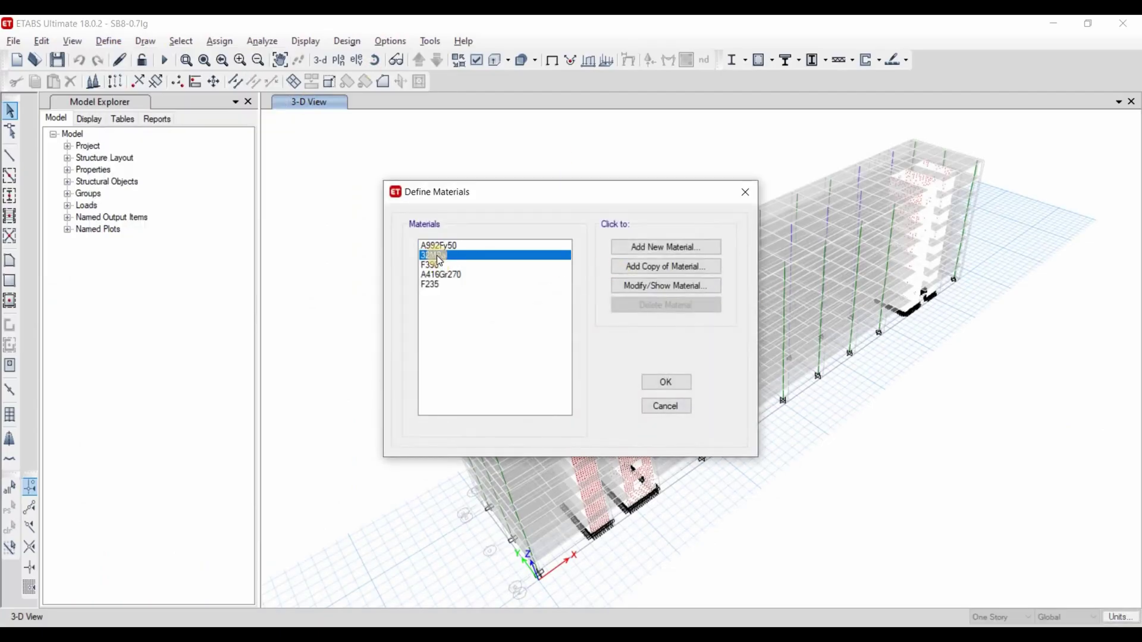
pyautogui.click(665, 286)
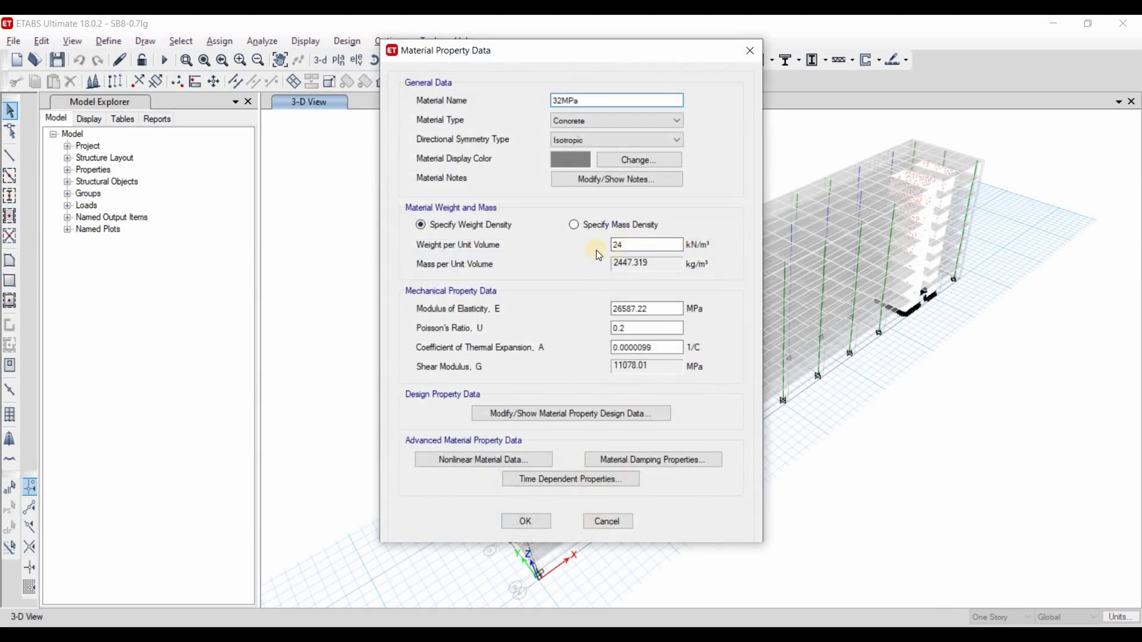
pyautogui.click(607, 521)
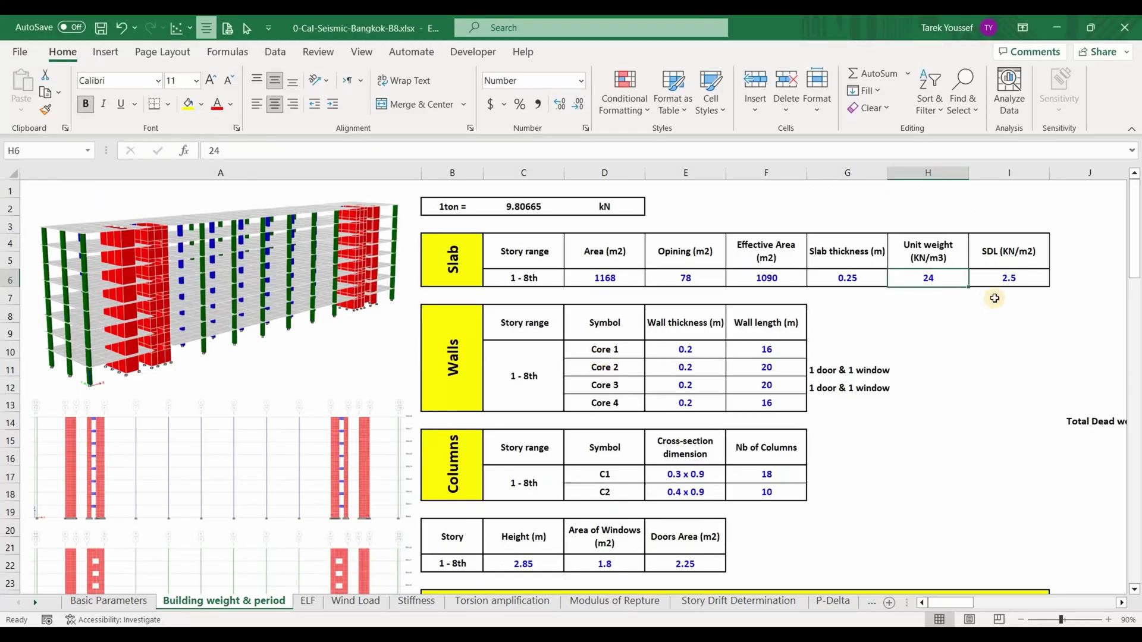
# - Return to the Excel workbook and review the slab's SDL value and the Walls table
pyautogui.click(994, 298)
pyautogui.click(1017, 279)
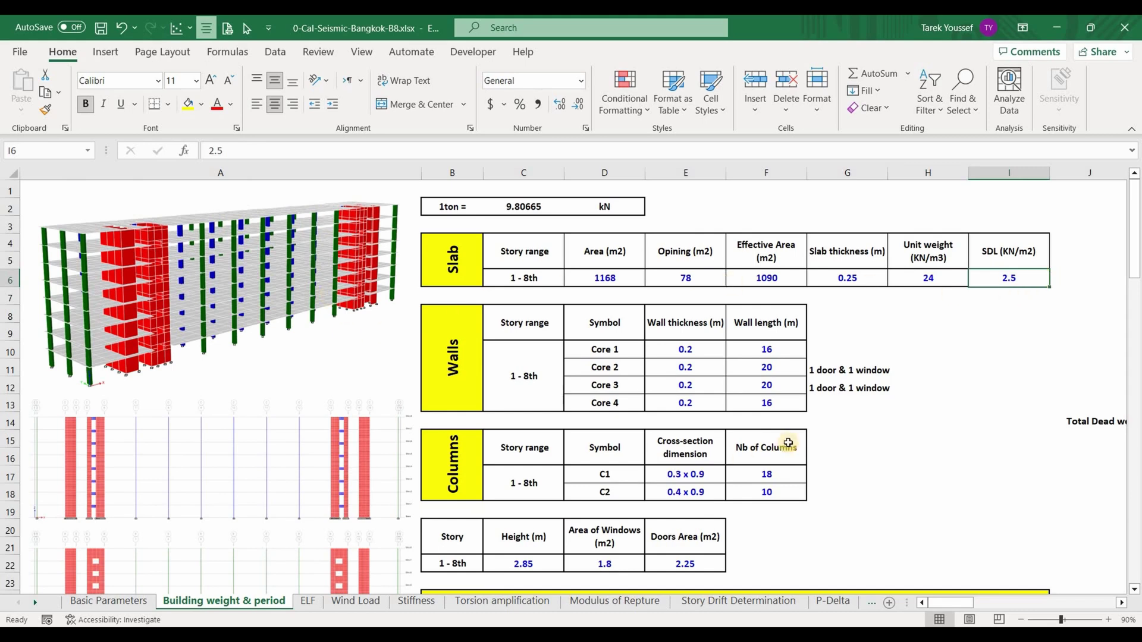
pyautogui.moveTo(462, 375); pyautogui.dragTo(780, 373)
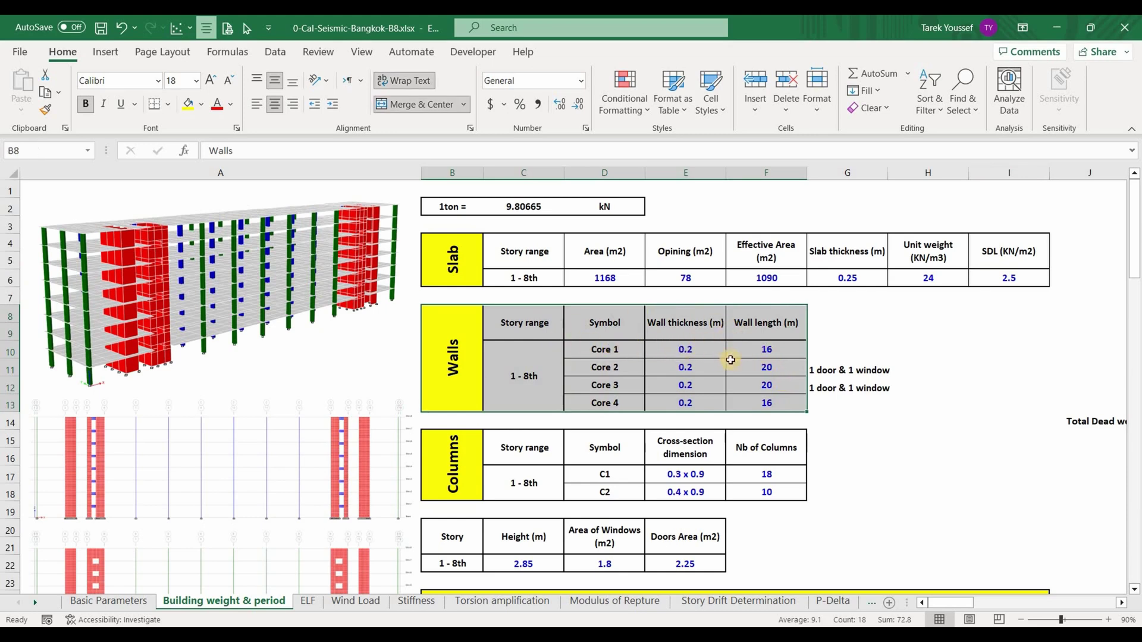
# - Switch to ETABS, display the Story8 plan view, and inspect the core walls between grids 3 and 6
pyautogui.click(337, 183)
pyautogui.hotkey('alt', 'Tab')
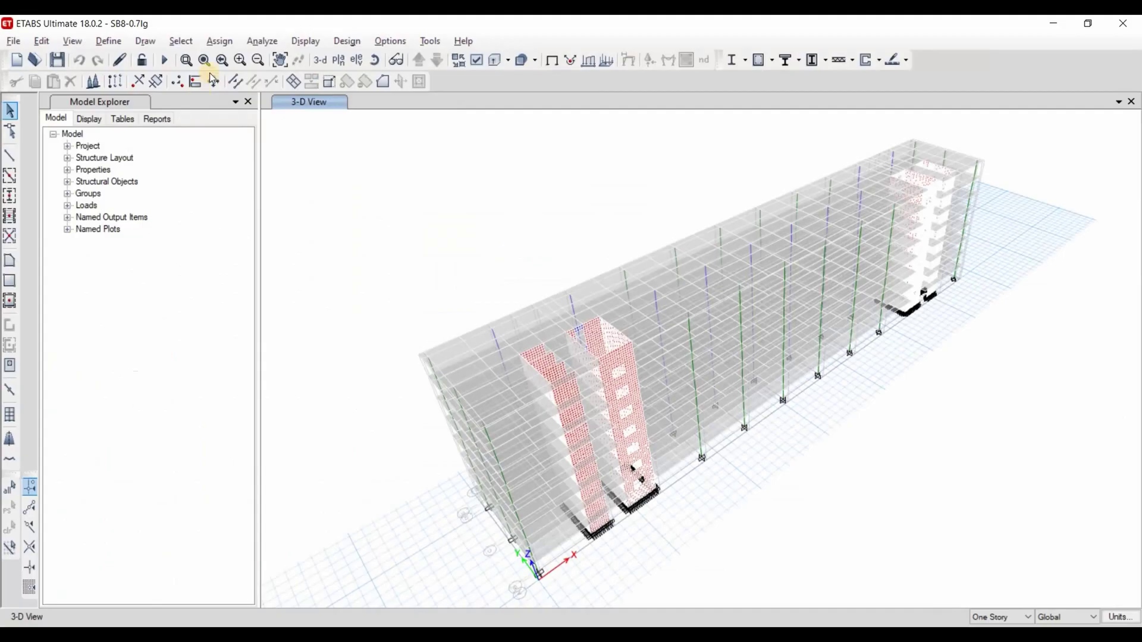
pyautogui.click(339, 59)
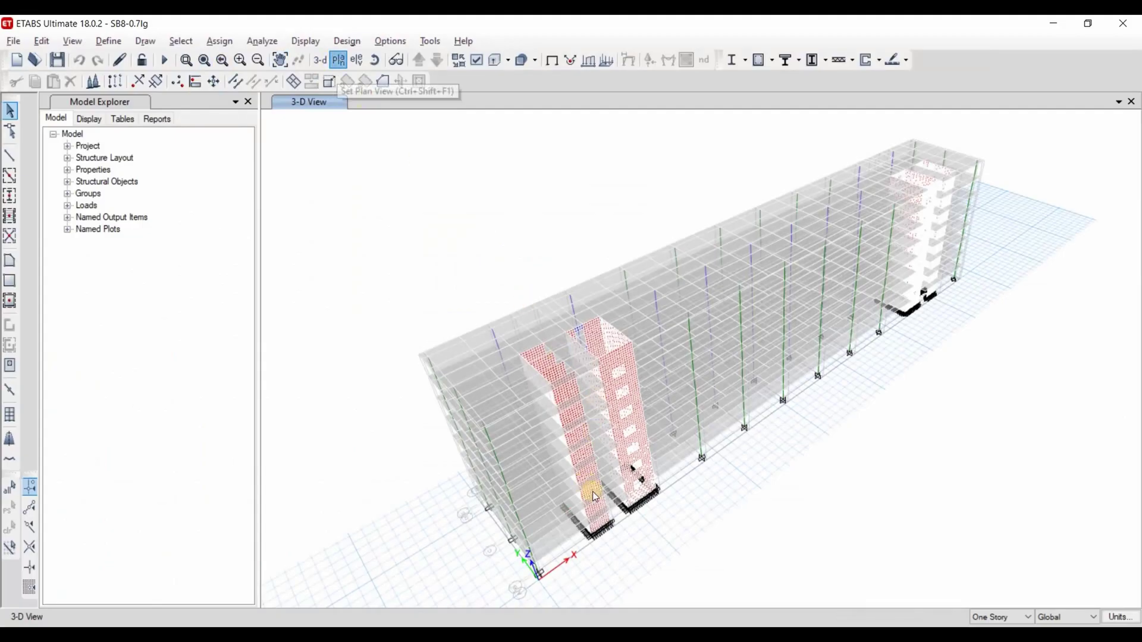
pyautogui.click(565, 505)
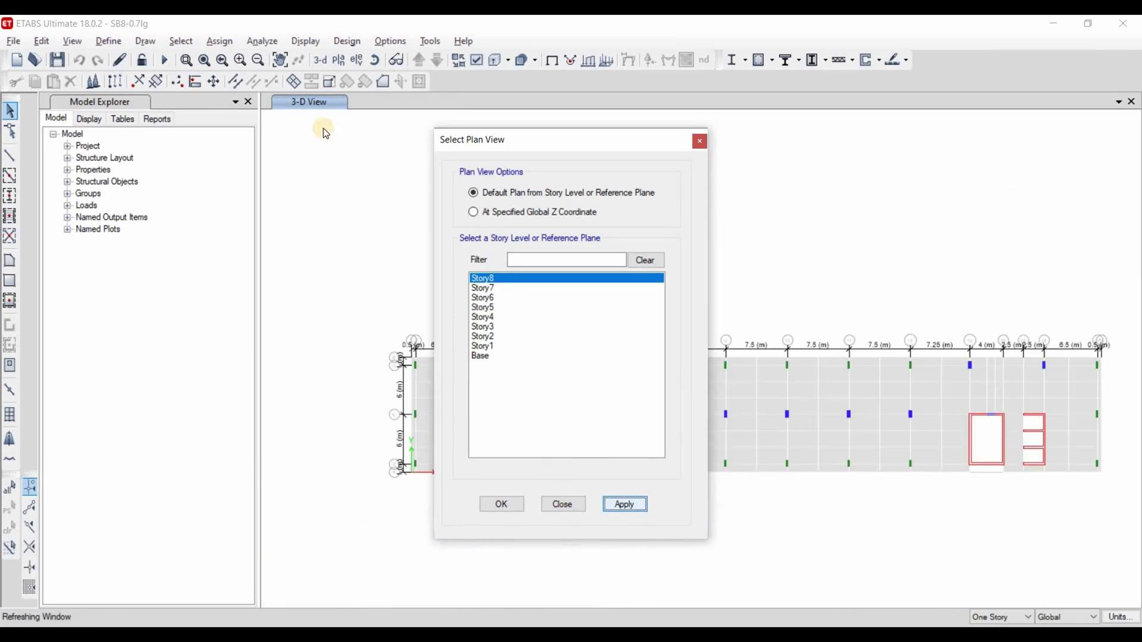
pyautogui.moveTo(369, 313); pyautogui.dragTo(508, 493)
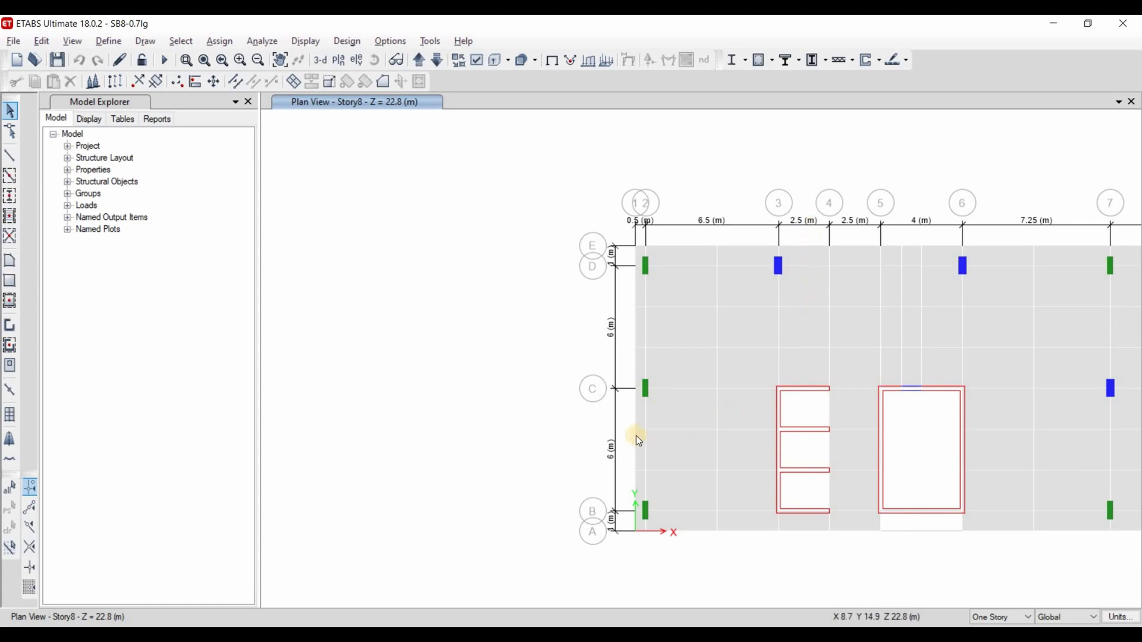
# - Return to the Excel workbook and examine the wall thickness and length entries for Core 1 to Core 4
pyautogui.hotkey('alt', 'Tab')
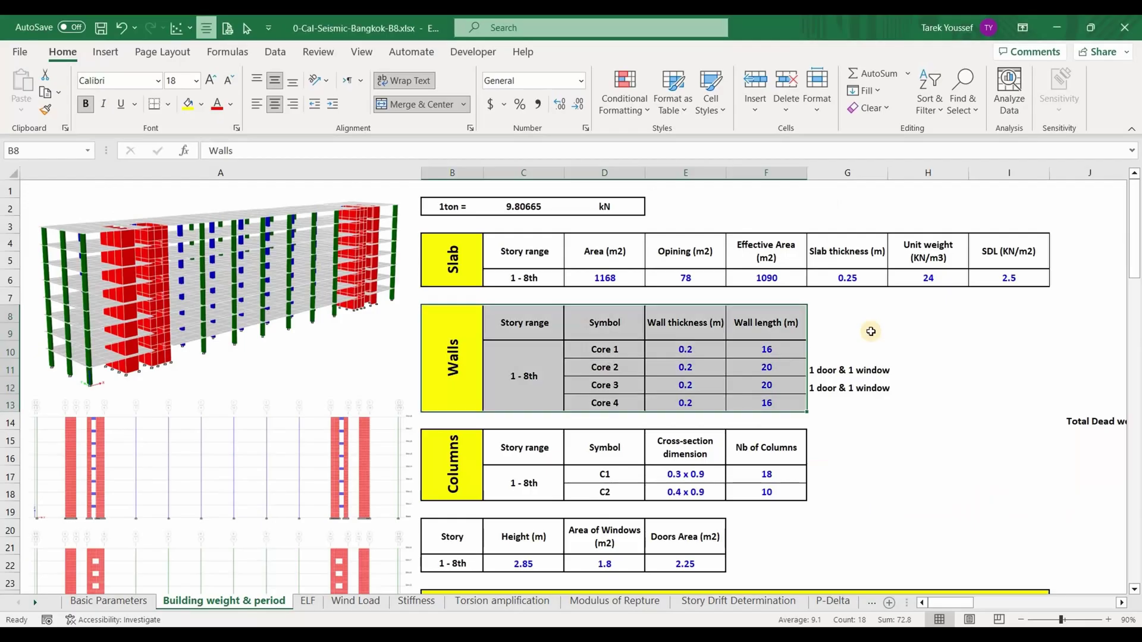
pyautogui.click(788, 348)
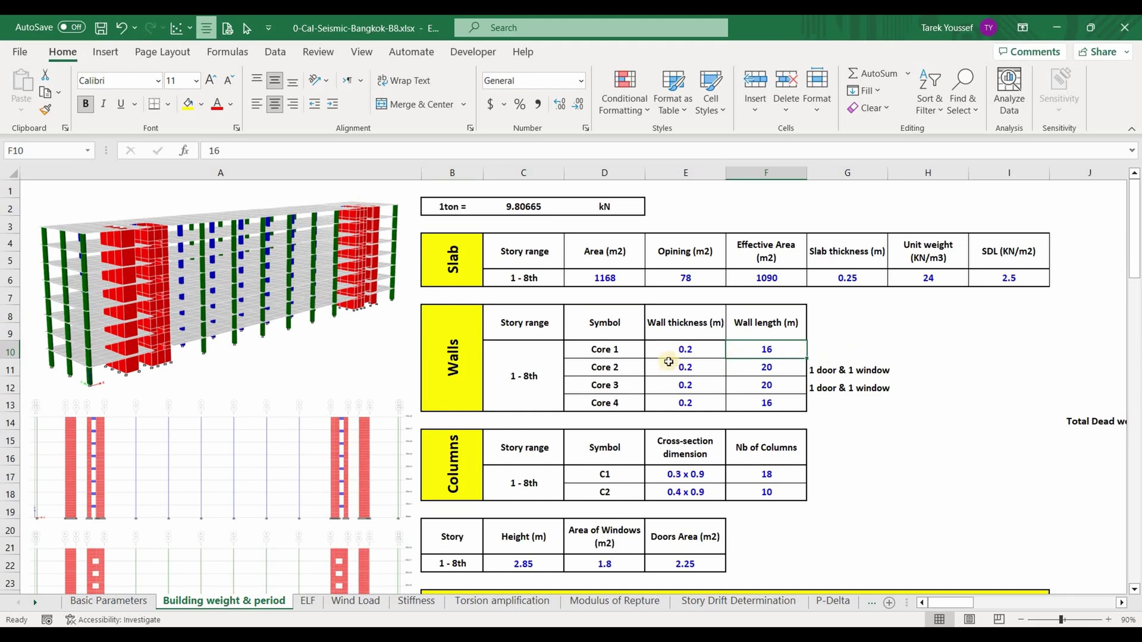
pyautogui.moveTo(616, 349); pyautogui.dragTo(763, 349)
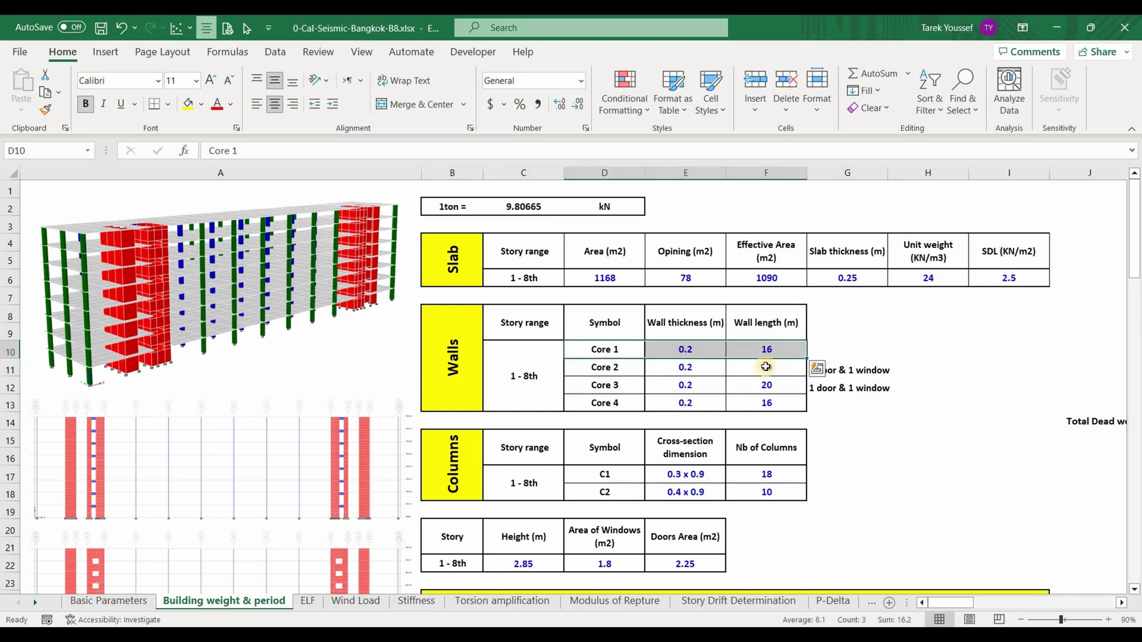
pyautogui.click(764, 369)
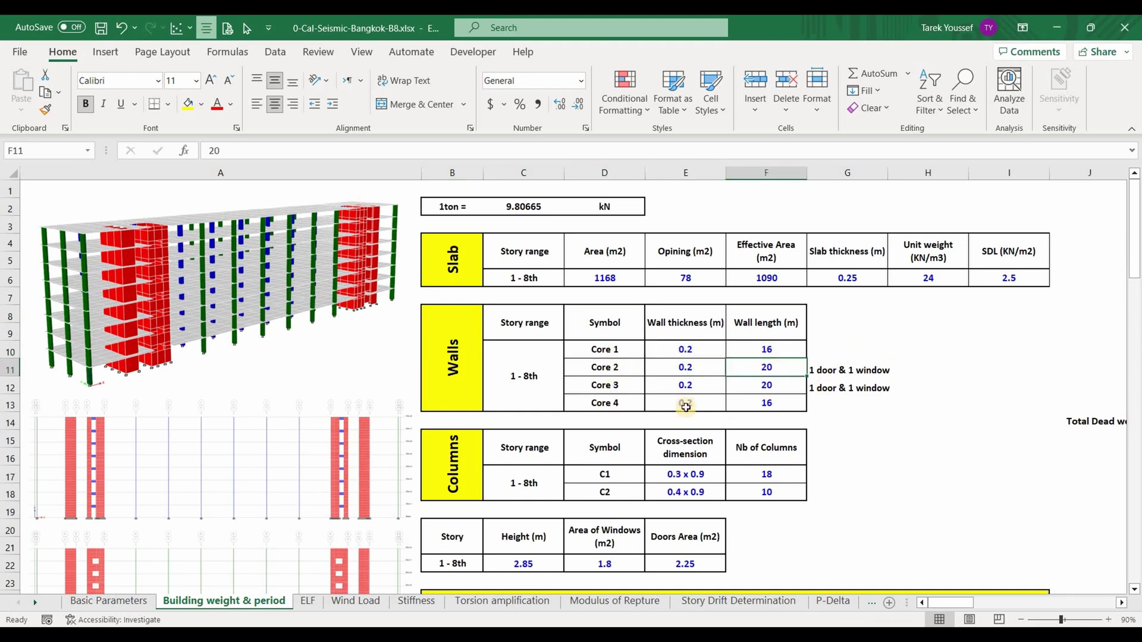
pyautogui.moveTo(613, 386); pyautogui.dragTo(613, 403)
pyautogui.click(923, 402)
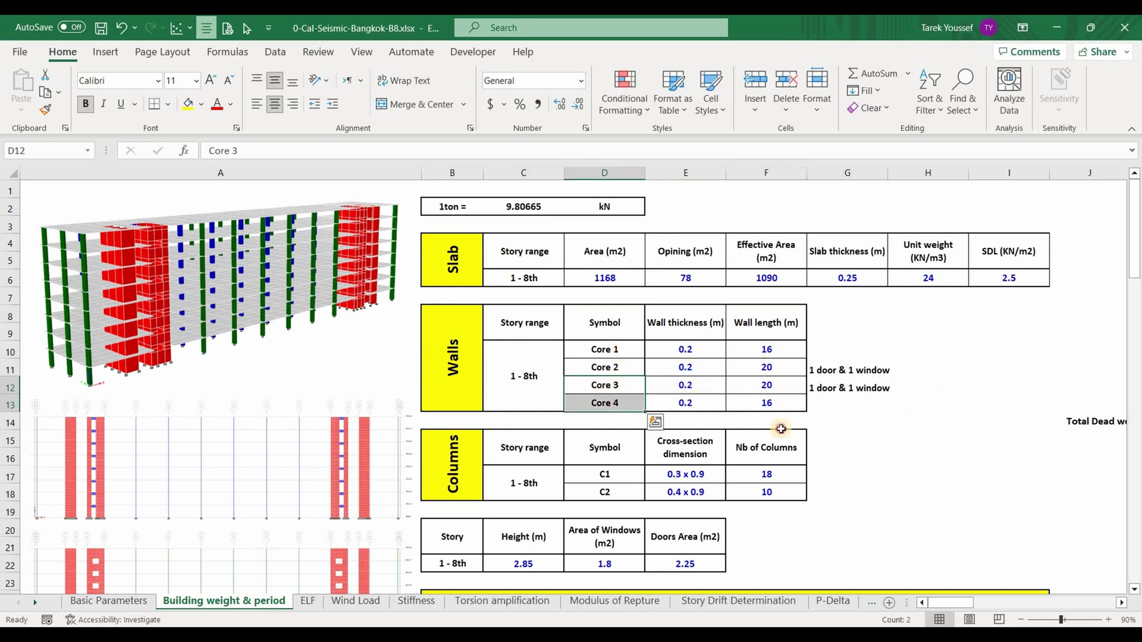
# - Examine the Columns table's cross-section dimensions and number of columns, and bring the story height and opening areas into view
pyautogui.scroll(-2, 535, 389)
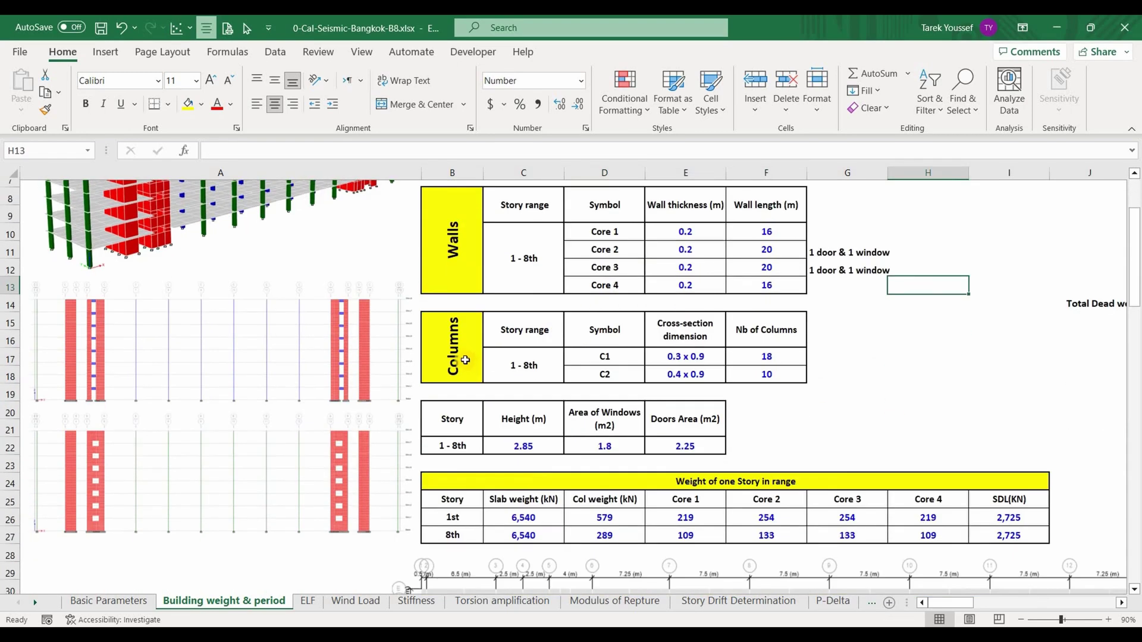
pyautogui.moveTo(465, 360); pyautogui.dragTo(770, 372)
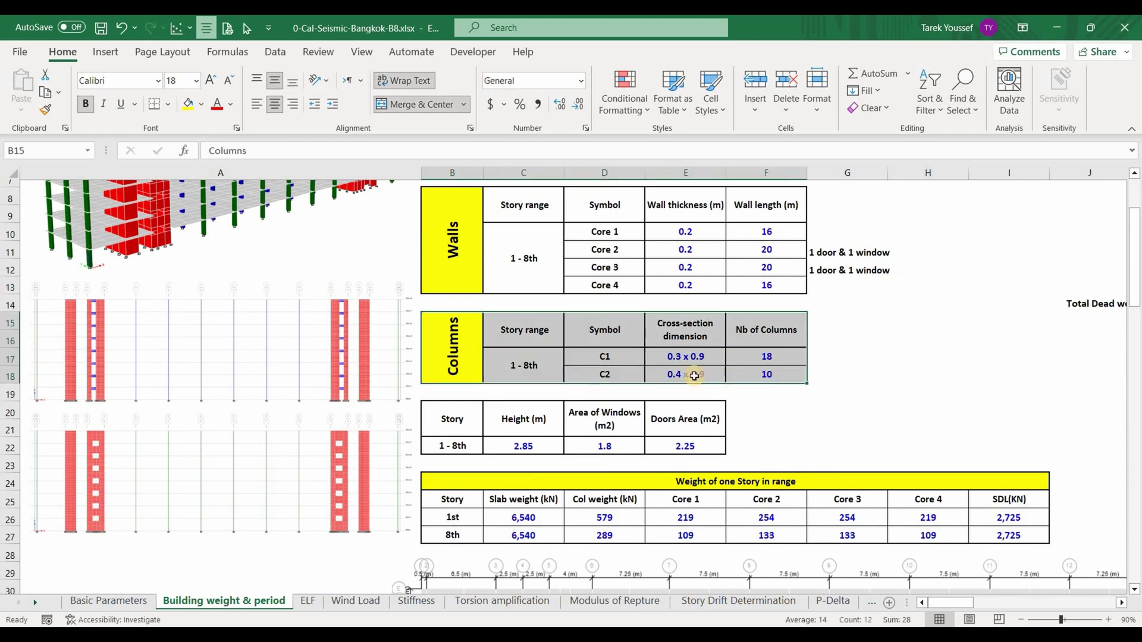
pyautogui.click(699, 356)
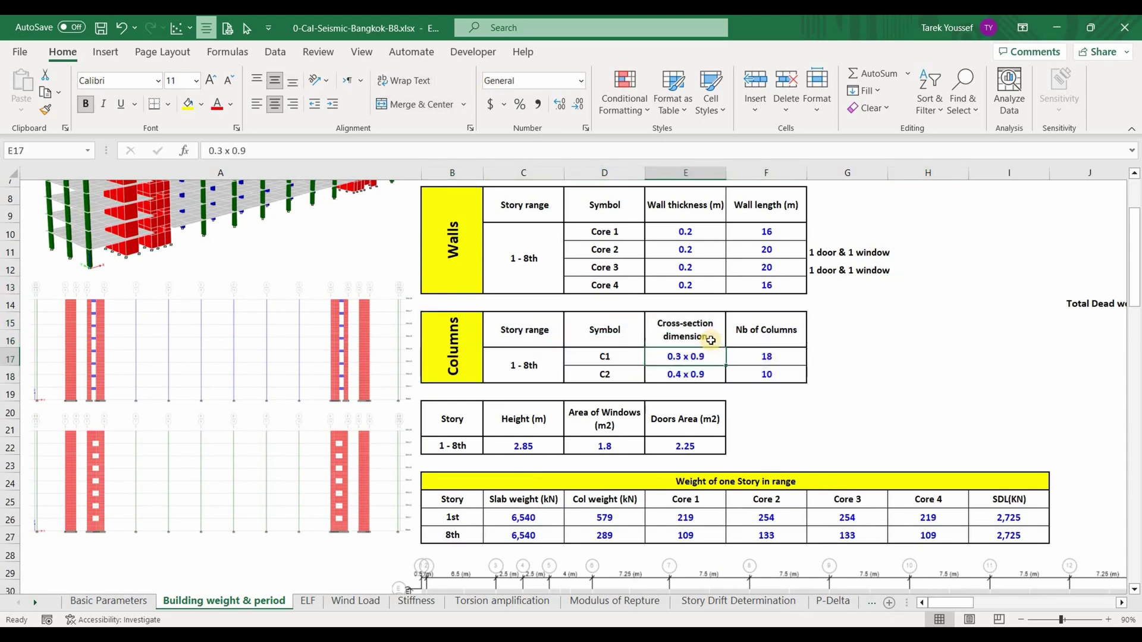
pyautogui.click(788, 355)
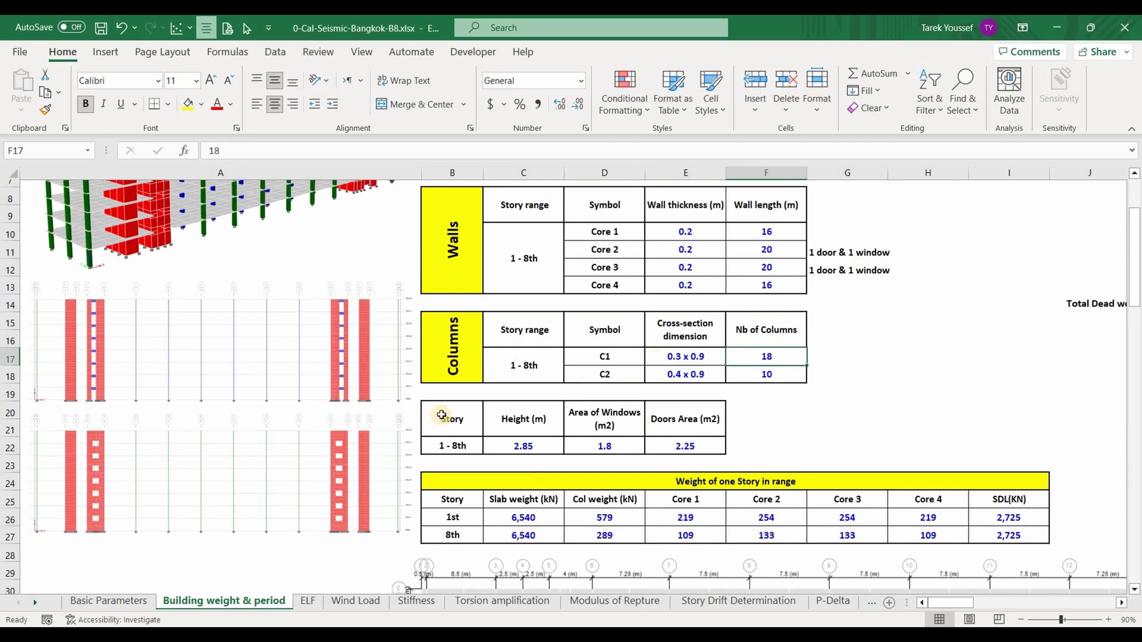
pyautogui.scroll(-2, 684, 368)
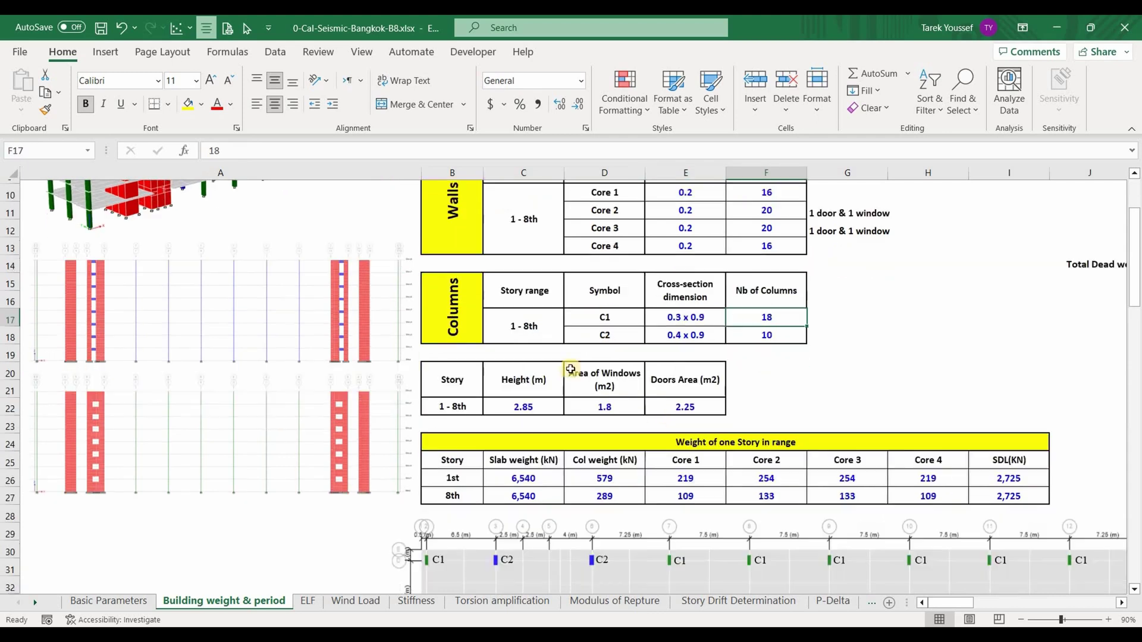
# - Examine the story height, window area and doors area entries for stories 1 to 8
pyautogui.click(548, 371)
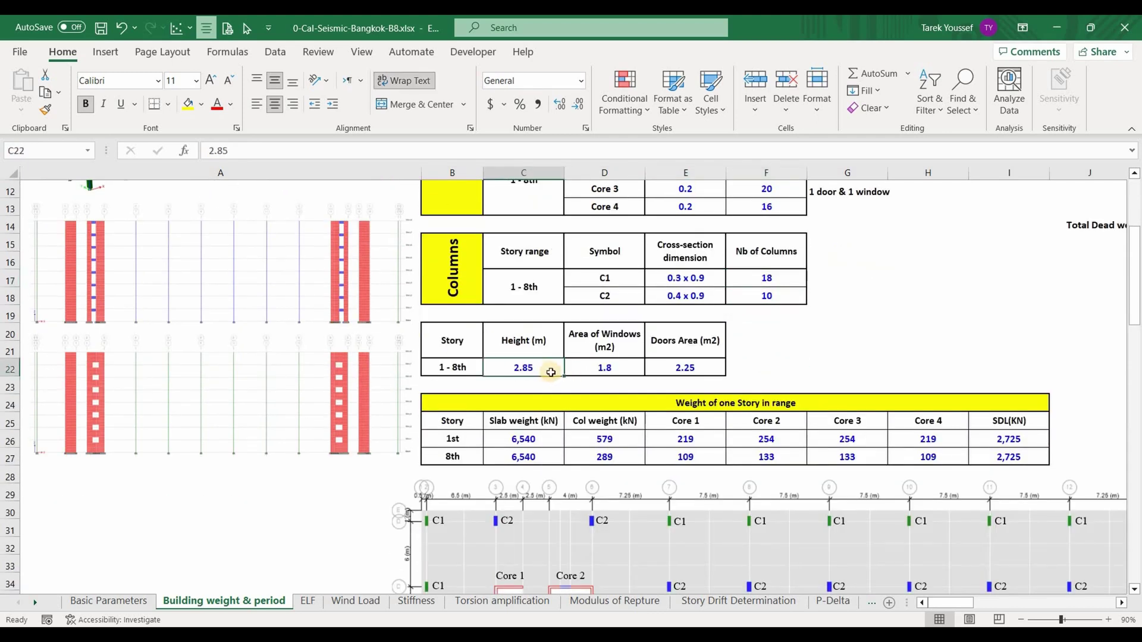
pyautogui.click(606, 372)
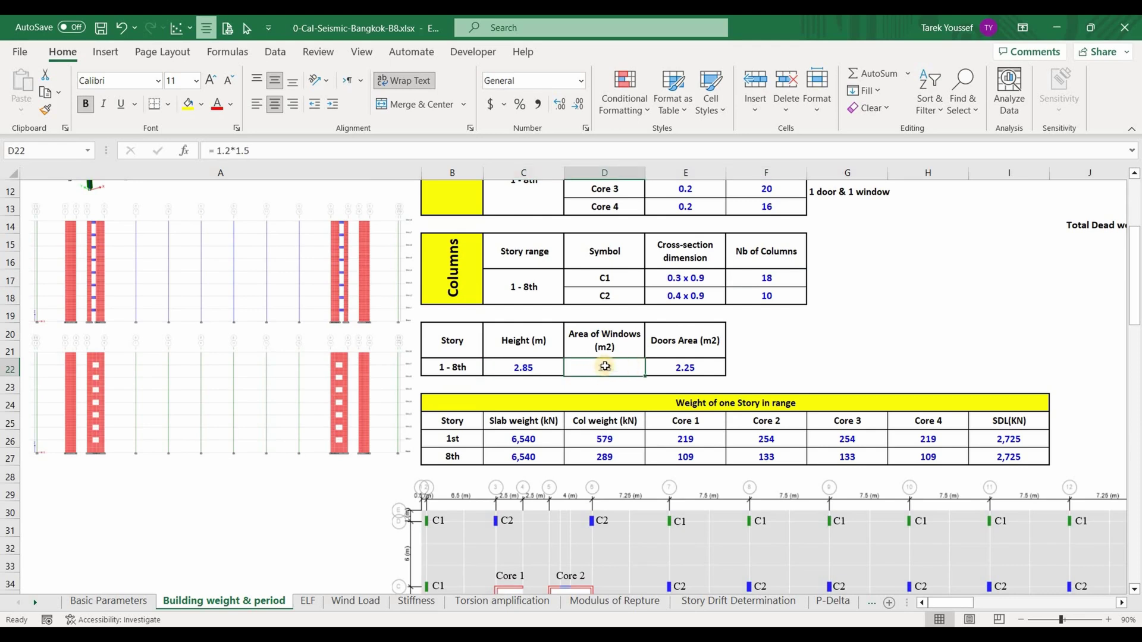
pyautogui.press('Right')
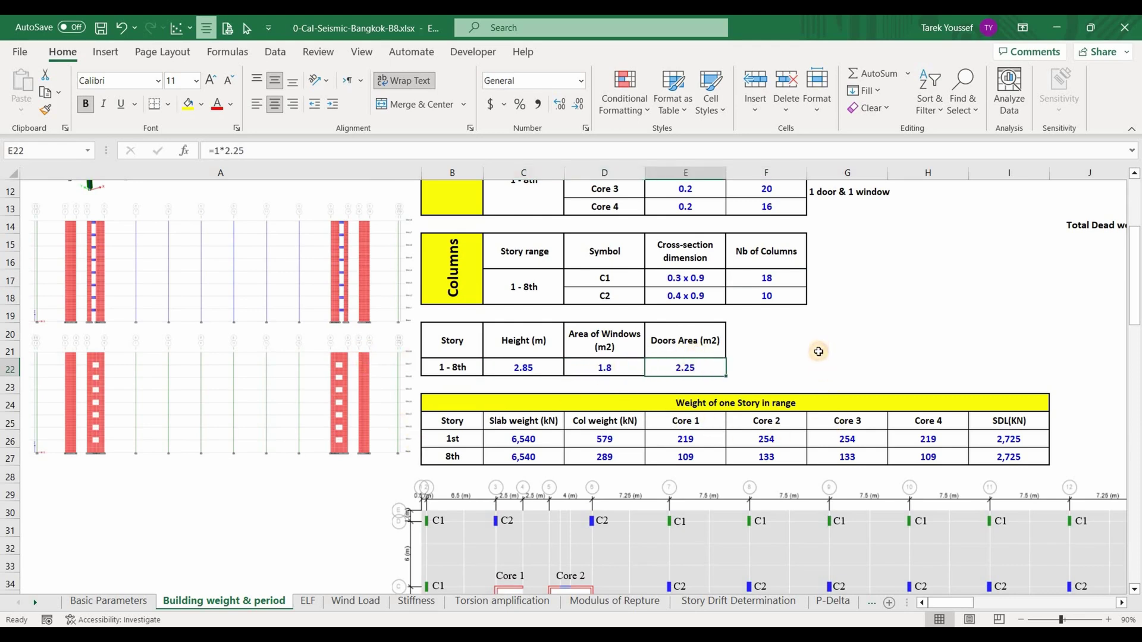
pyautogui.click(820, 339)
# - Highlight the Slab, Walls, Columns and story height input tables together to review all the weight inputs
pyautogui.scroll(2, 819, 339)
pyautogui.scroll(1, 671, 372)
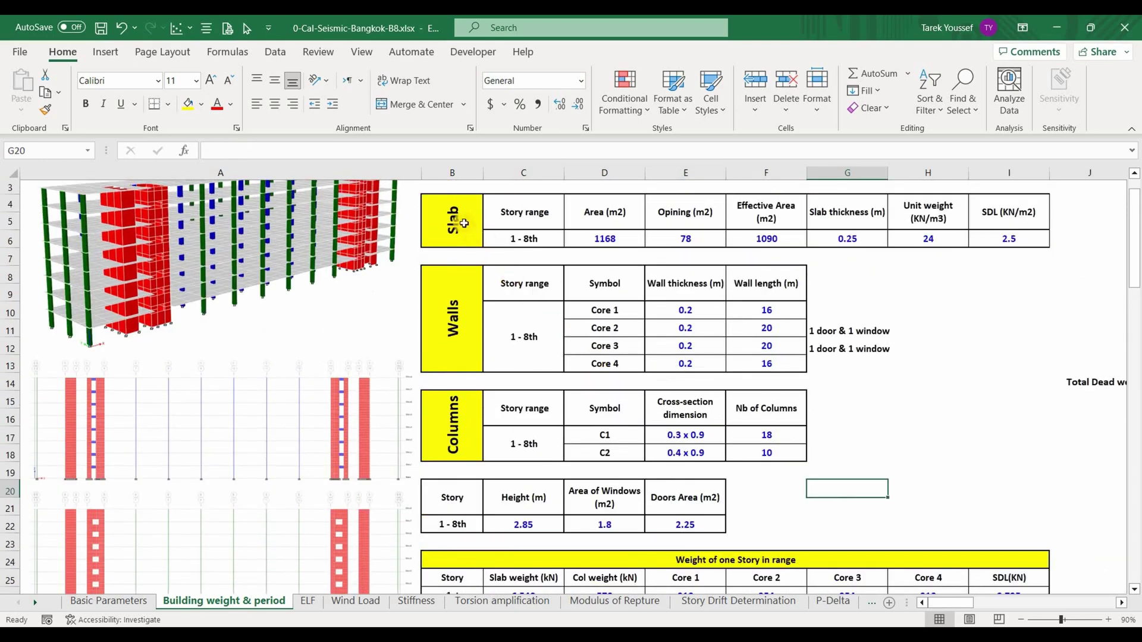
pyautogui.moveTo(460, 223); pyautogui.dragTo(1020, 528)
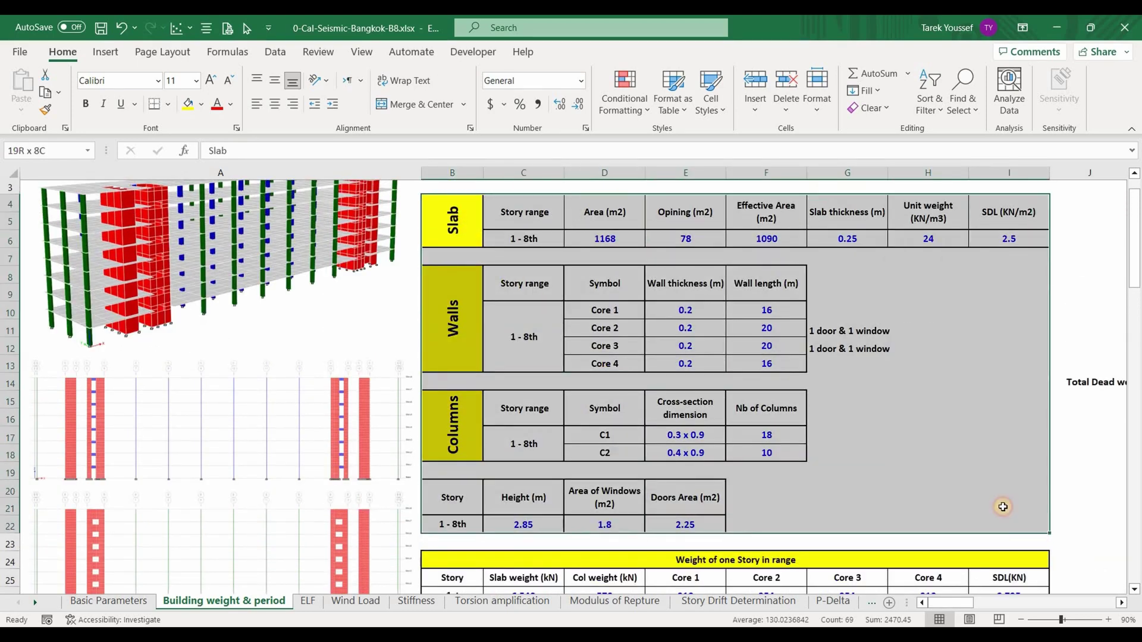
pyautogui.scroll(-2, 751, 453)
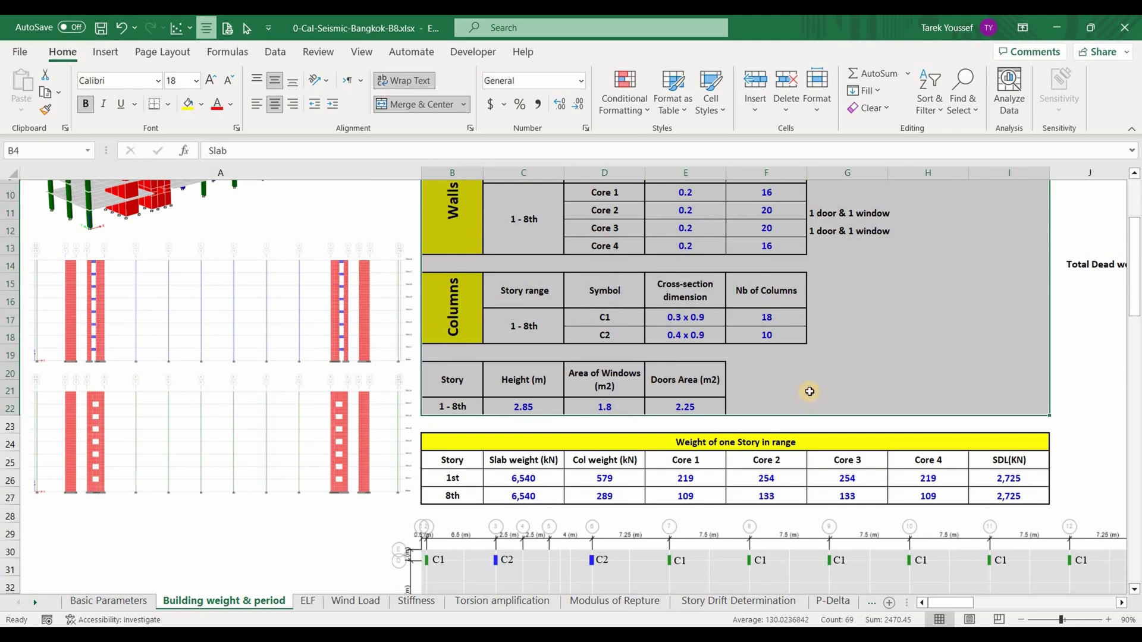
# - Highlight the 1st story's row in the "Weight of one Story in range" table for review
pyautogui.click(810, 391)
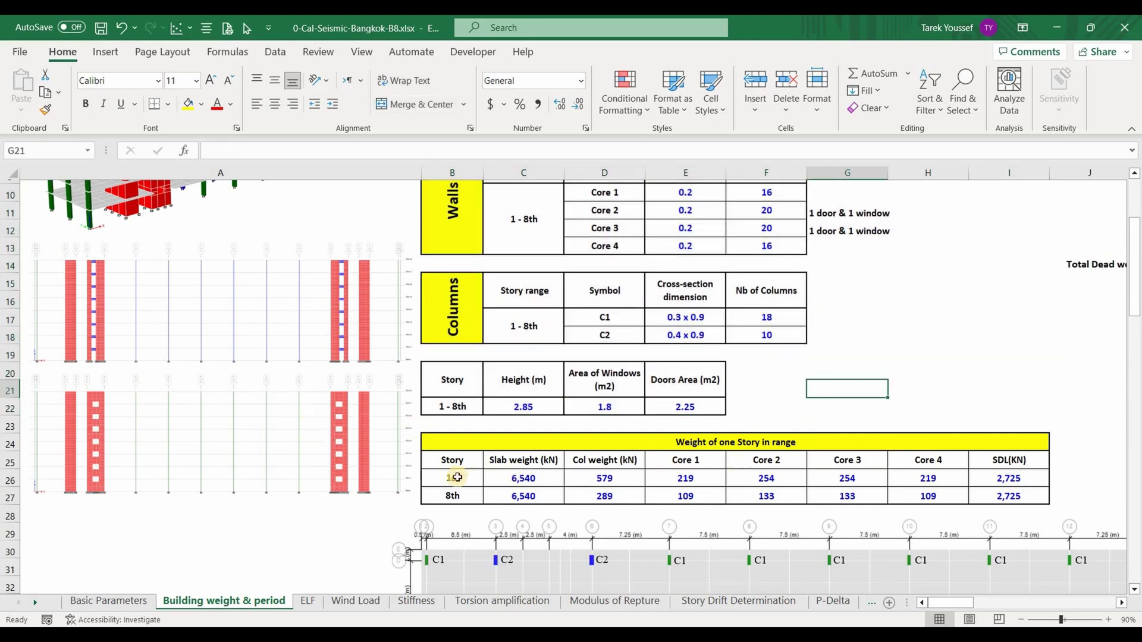
pyautogui.moveTo(457, 477); pyautogui.dragTo(1040, 482)
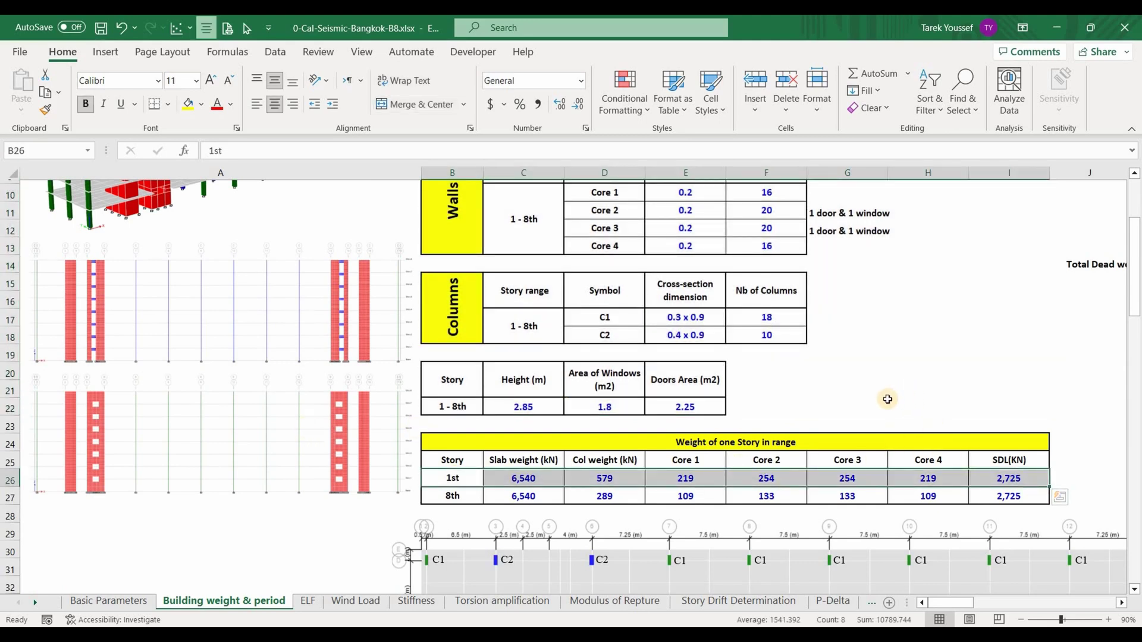
pyautogui.click(860, 402)
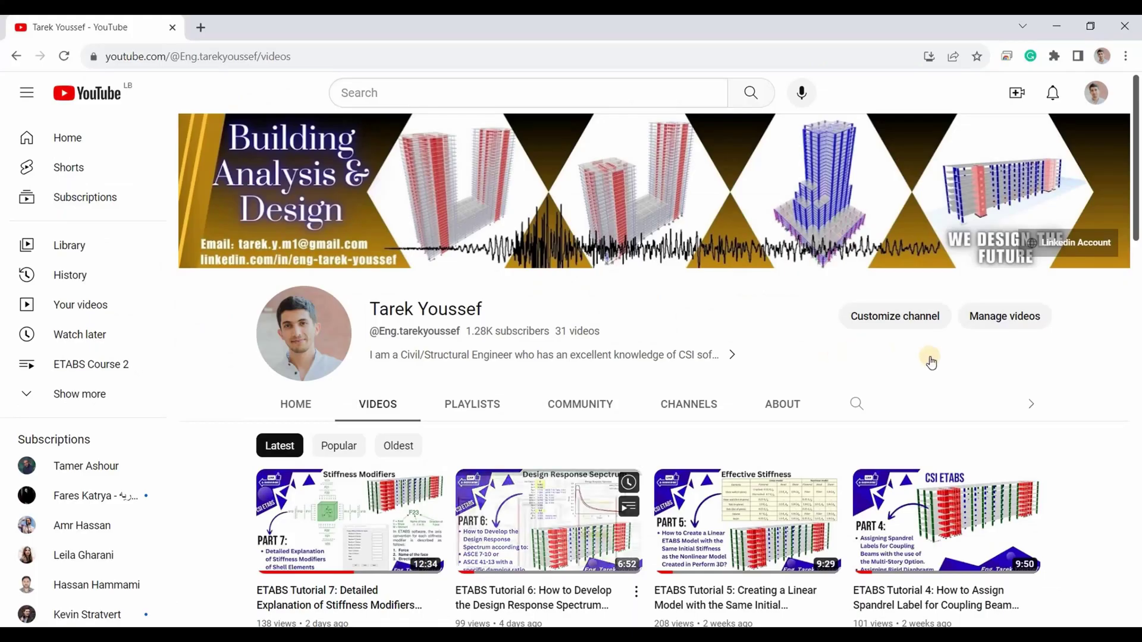
# - Browse the YouTube channel's videos down to the effective seismic weight and lumped mass lecture, and return to the Excel workbook
pyautogui.scroll(-5, 930, 359)
pyautogui.scroll(-10, 850, 410)
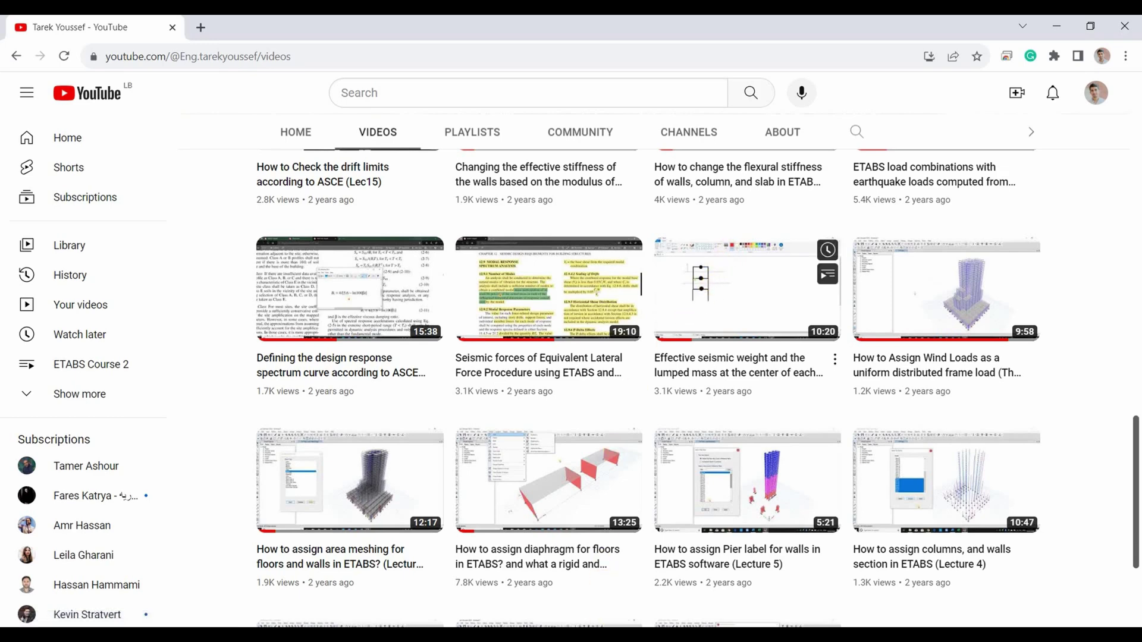
pyautogui.hotkey('alt', 'Tab')
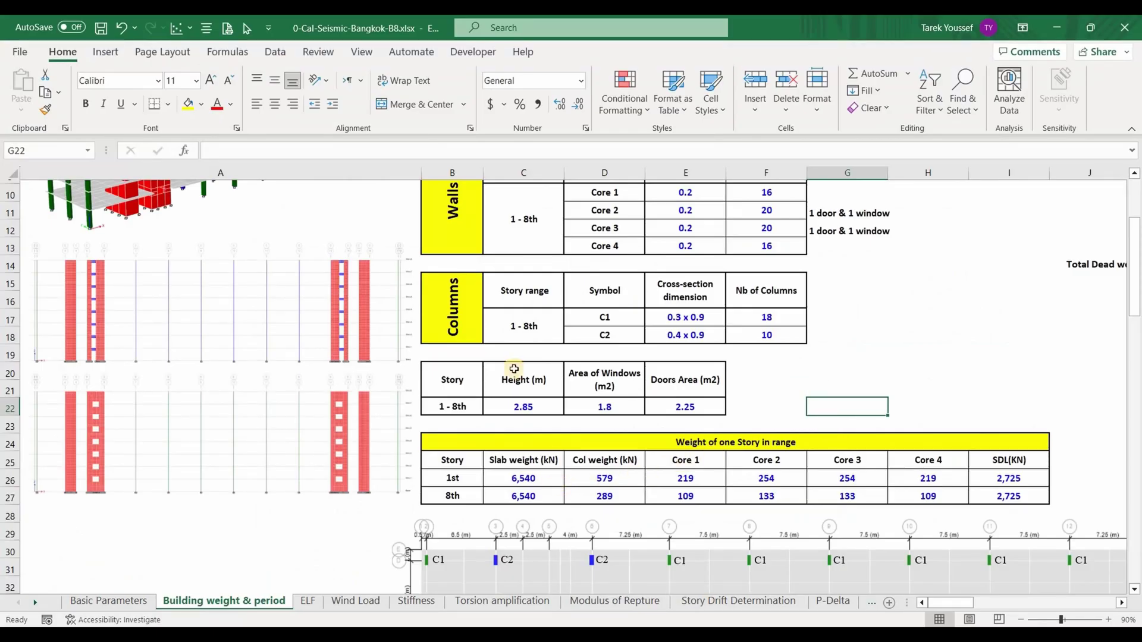
# - Open the 1st story's slab weight formula and trace its references in the Slab table
pyautogui.click(523, 478)
pyautogui.press('F2')
pyautogui.scroll(3, 781, 277)
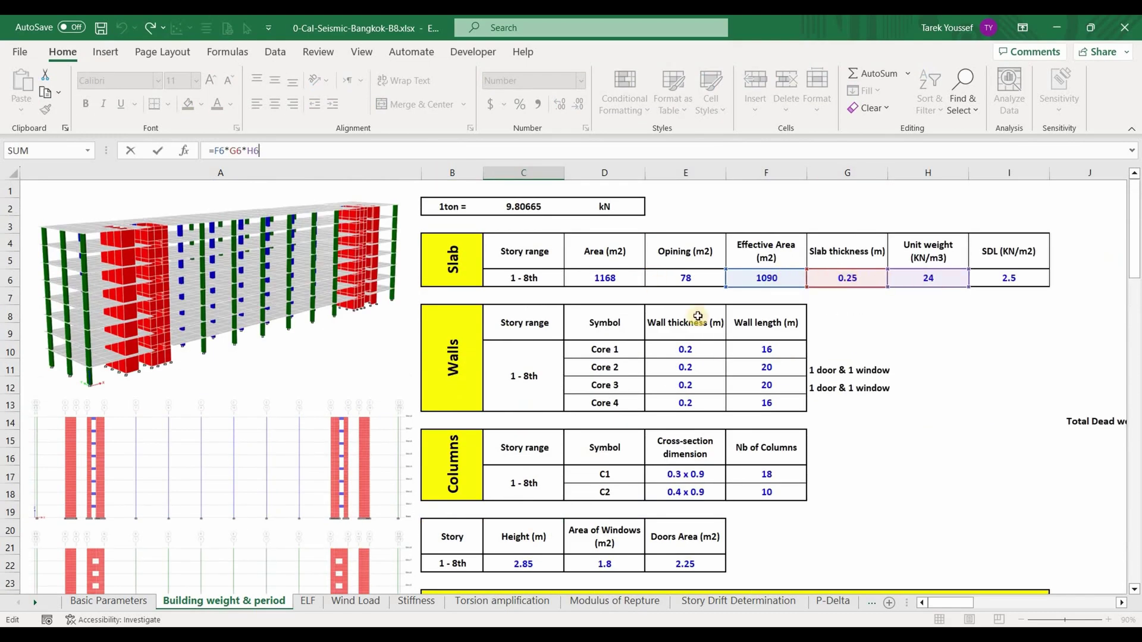
# - Open the 1st story's column weight formula and trace its references to column numbers, story height and unit weight
pyautogui.scroll(-4, 654, 447)
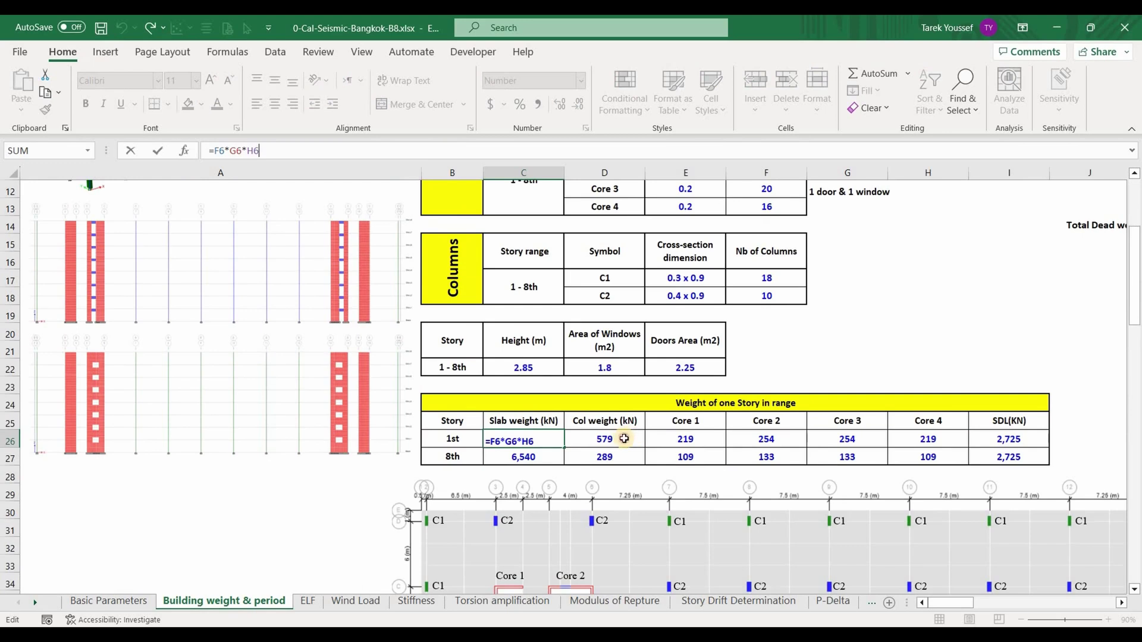
pyautogui.click(624, 438)
pyautogui.press('F2')
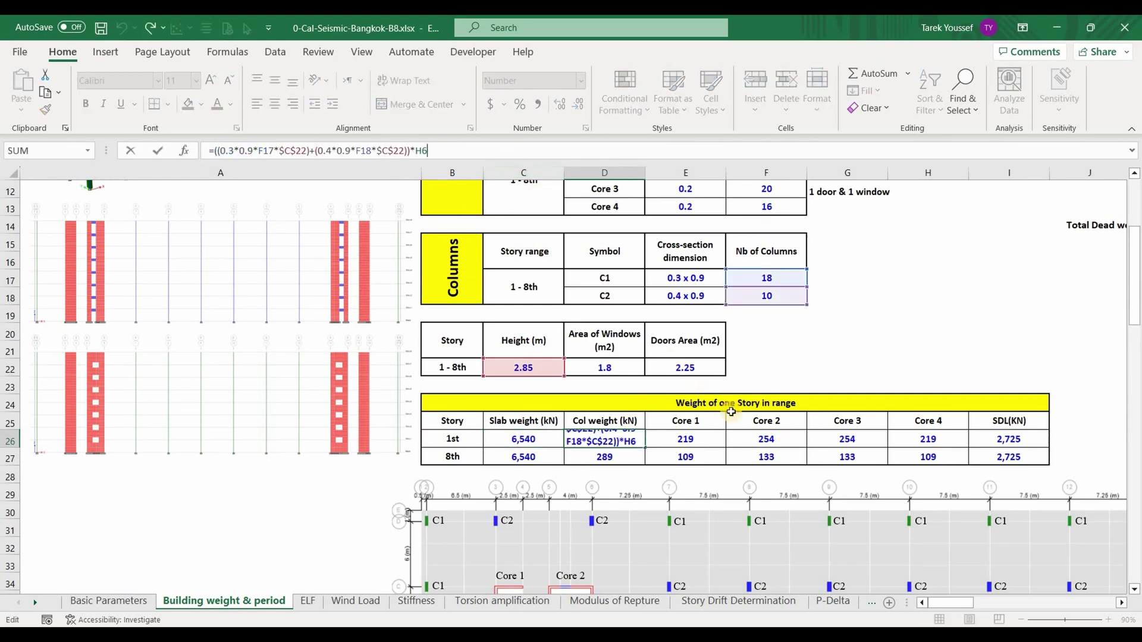
pyautogui.scroll(3, 726, 402)
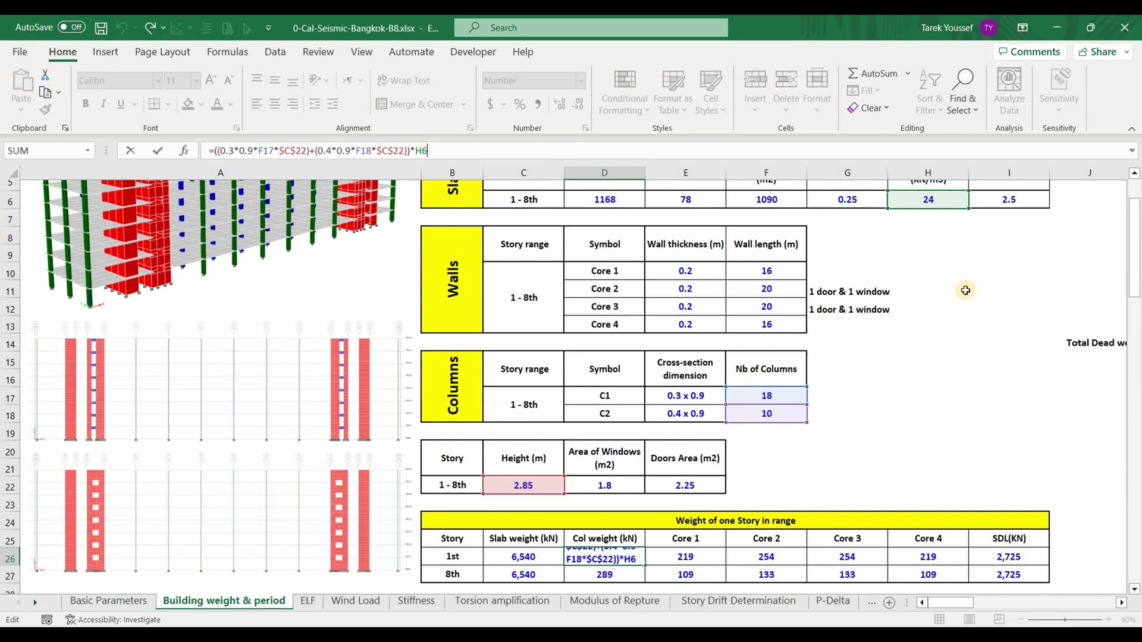
pyautogui.scroll(2, 935, 364)
pyautogui.scroll(-2, 925, 380)
pyautogui.scroll(-2, 754, 510)
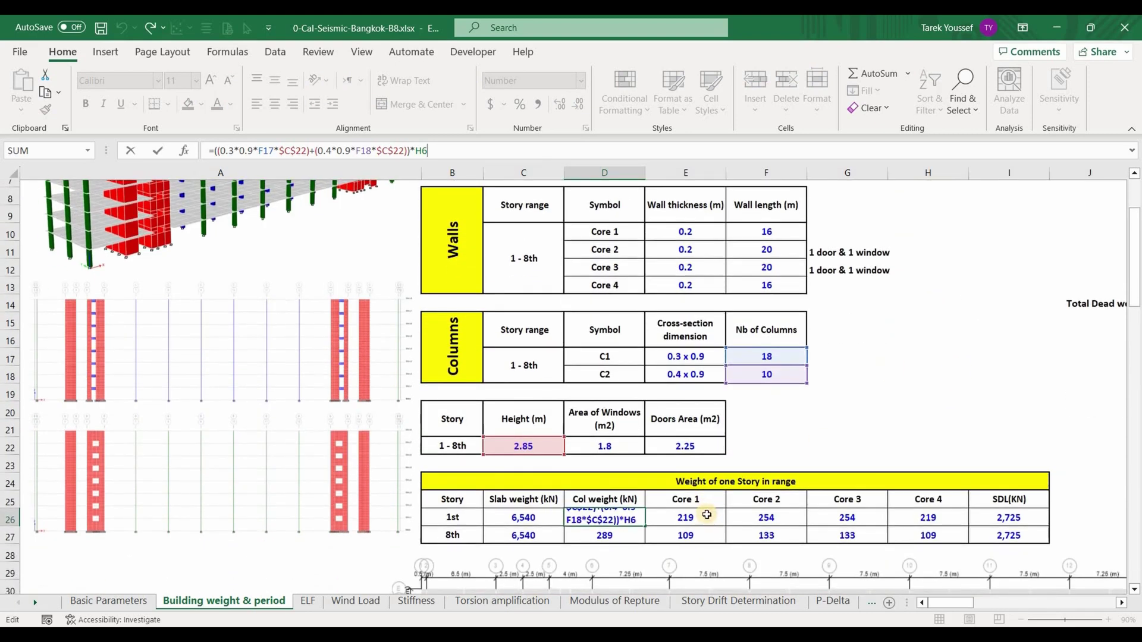
# - Inspect the 1st story's Core 1 weight formula and its wall, height and unit weight references, leaving the formula unchanged
pyautogui.click(707, 515)
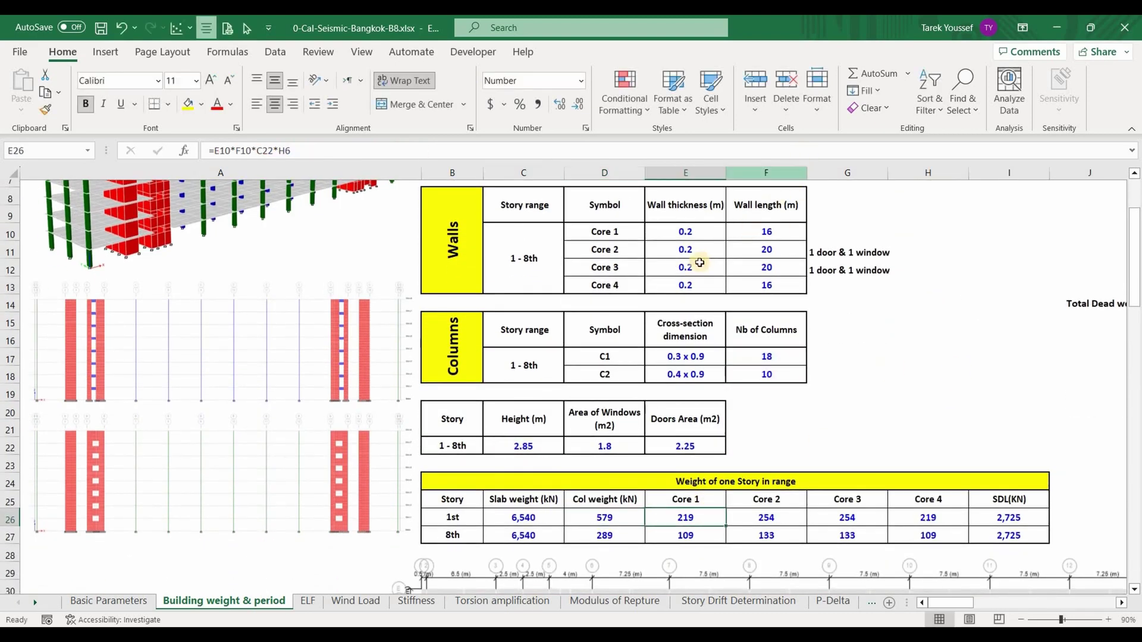
pyautogui.press('F2')
pyautogui.scroll(3, 922, 303)
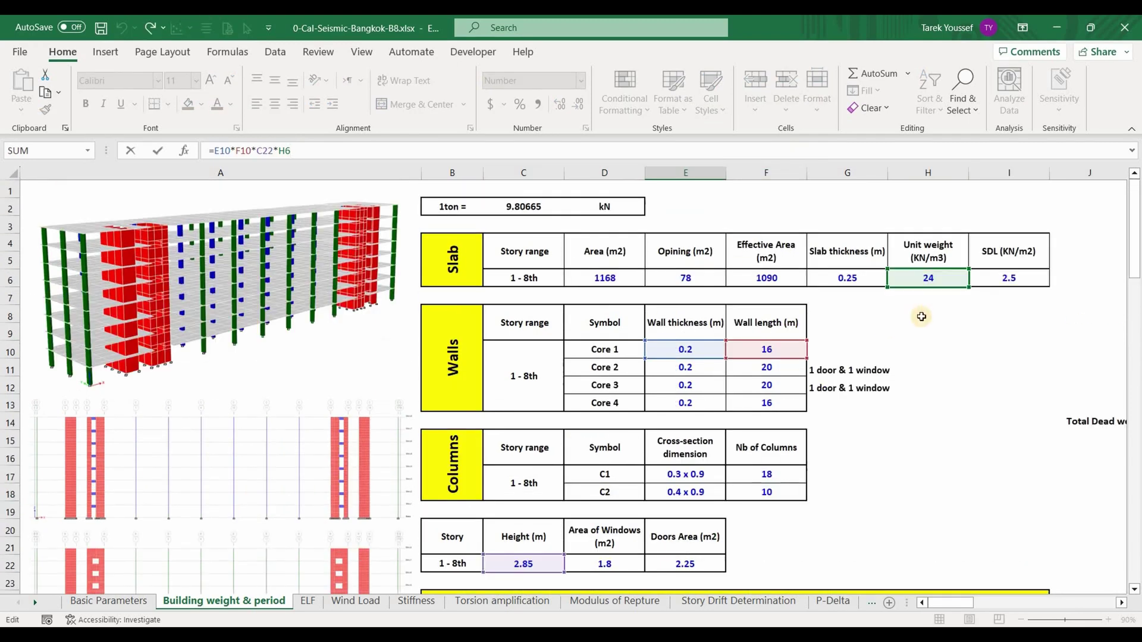
pyautogui.press('Escape')
# - Inspect the 1st story's Core 2 weight formula, including its window and door area deductions, without changing it
pyautogui.scroll(-3, 896, 375)
pyautogui.click(795, 464)
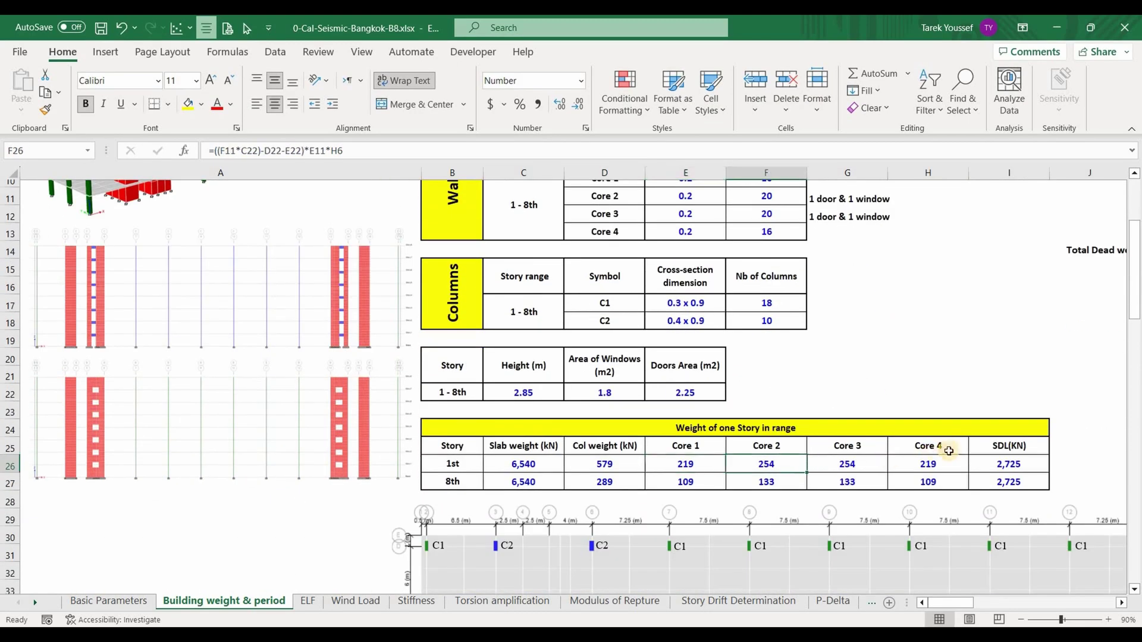
pyautogui.press('F2')
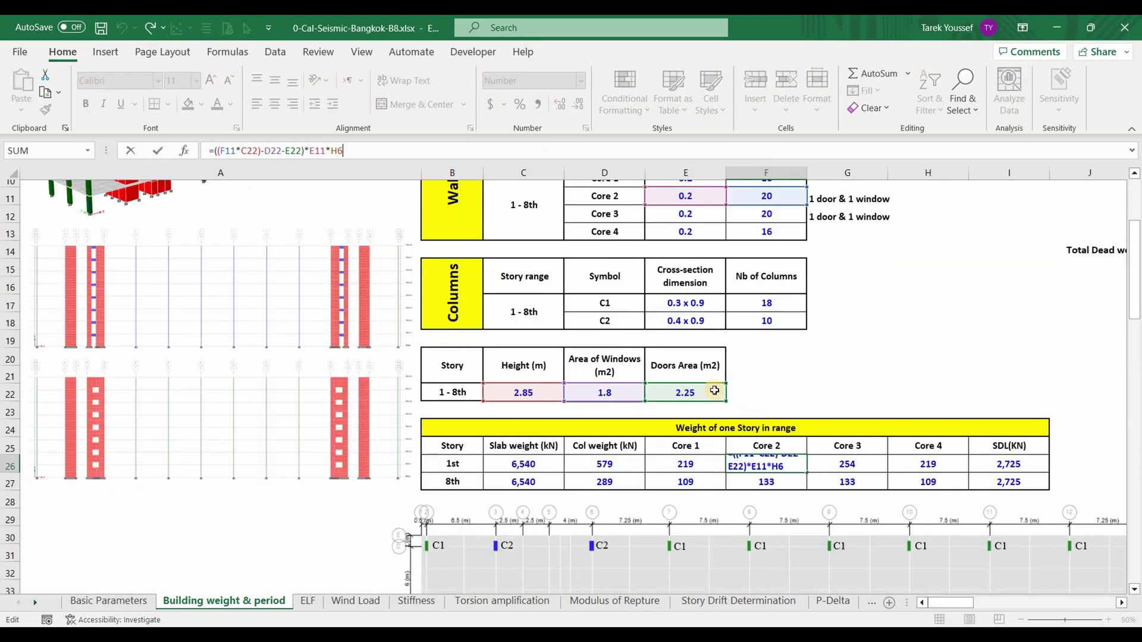
pyautogui.press('Escape')
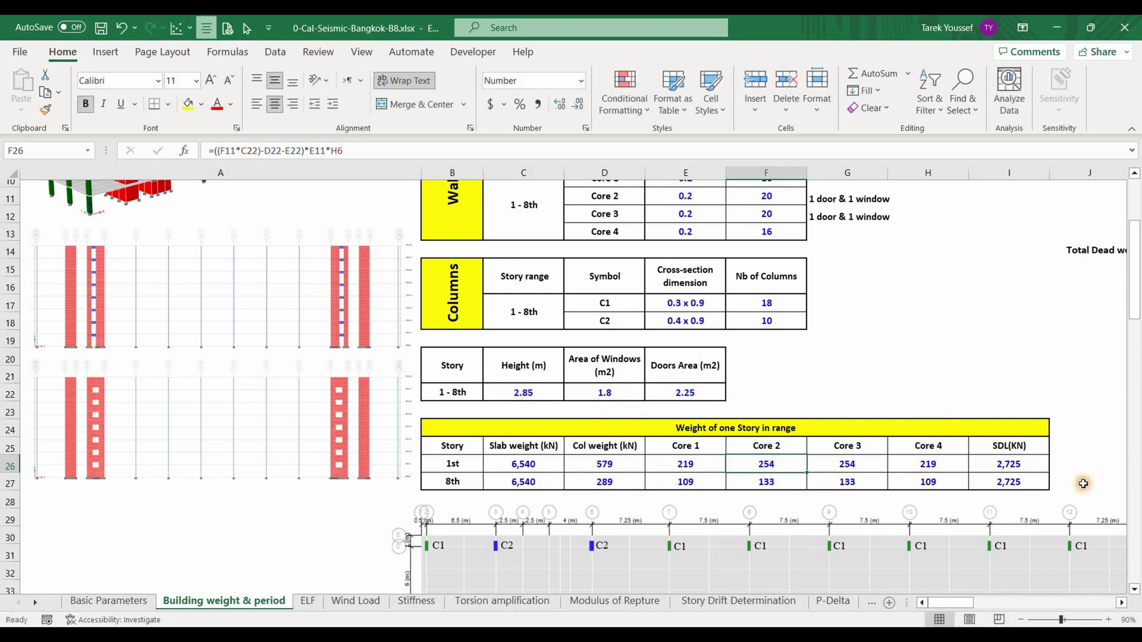
# - Highlight the 8th story's row and its column and core weights, and examine the column weight formula in D27
pyautogui.moveTo(454, 484); pyautogui.dragTo(1032, 482)
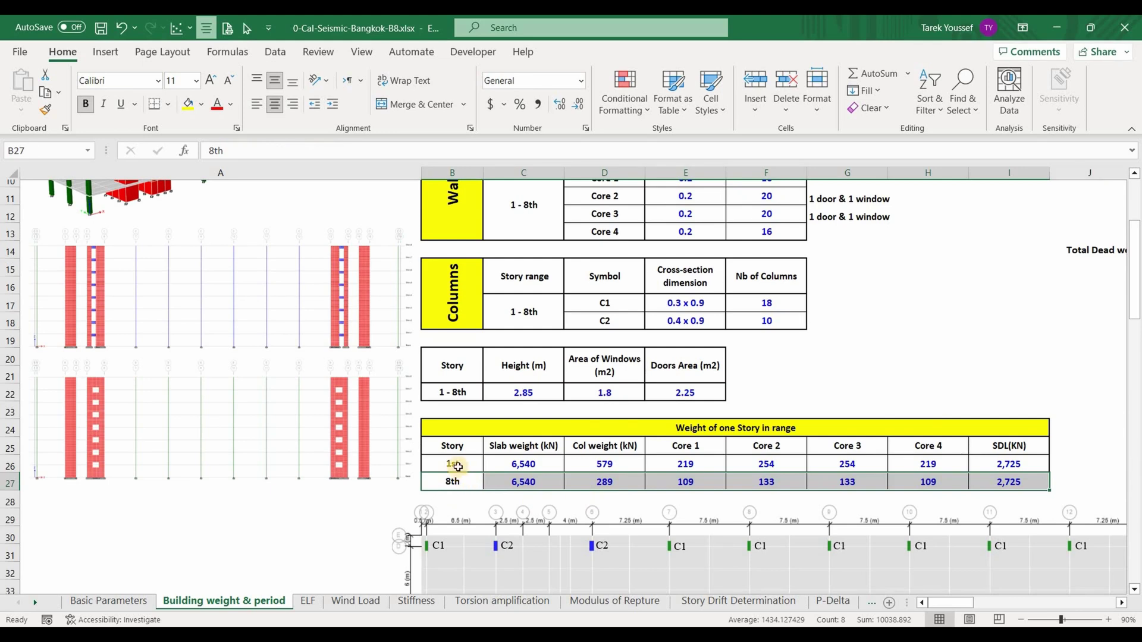
pyautogui.moveTo(598, 481); pyautogui.dragTo(957, 483)
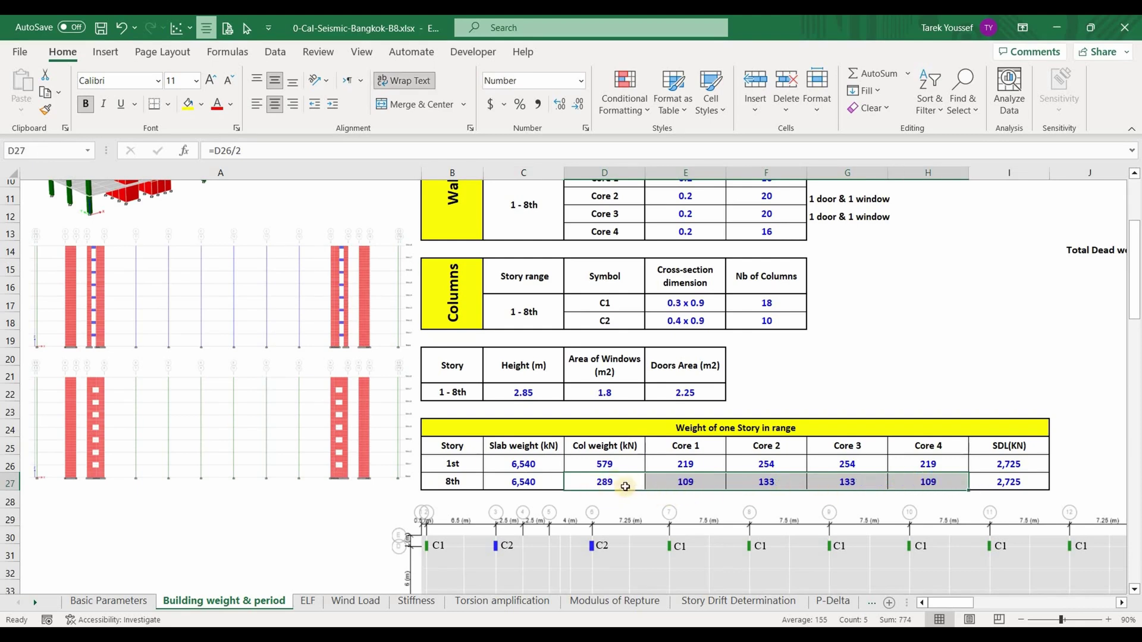
pyautogui.click(599, 479)
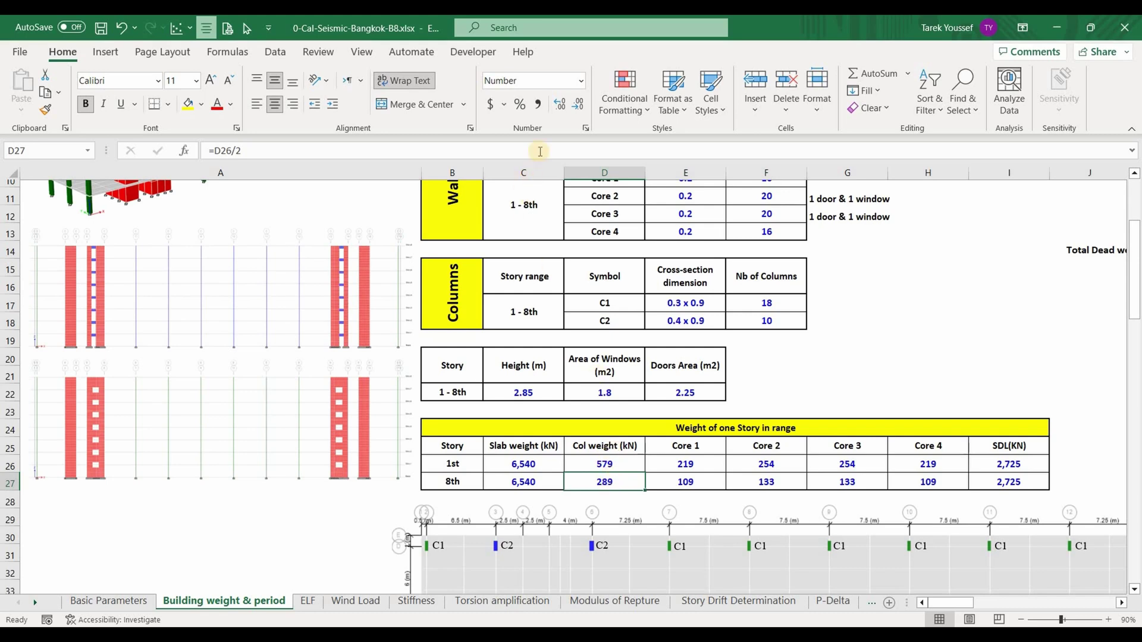
pyautogui.click(566, 151)
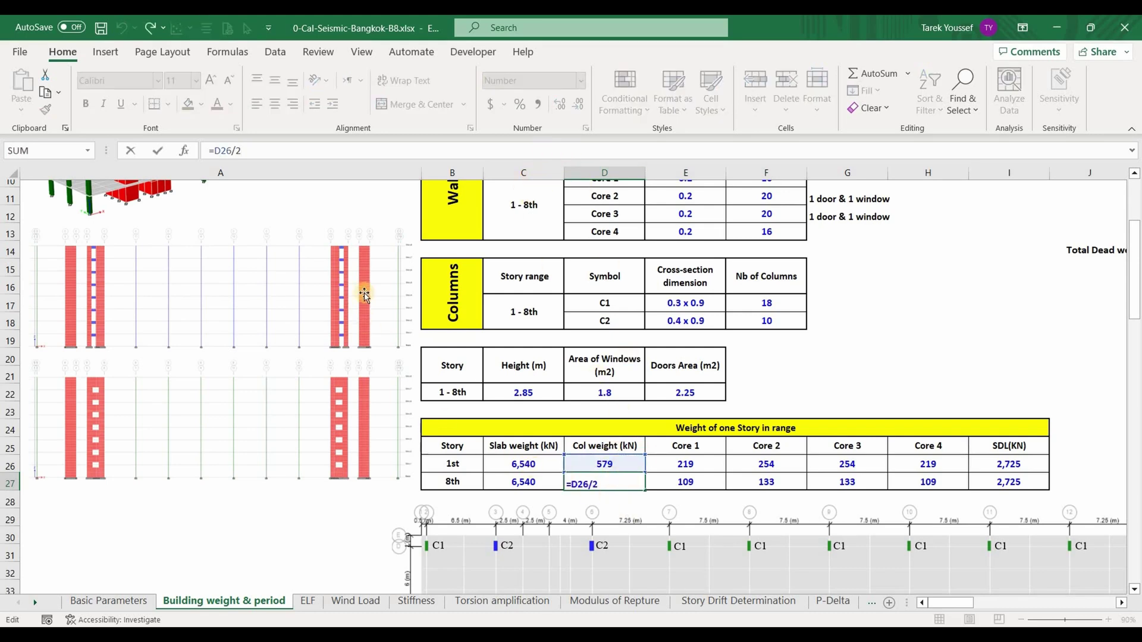
pyautogui.hotkey('ctrl', 'Return')
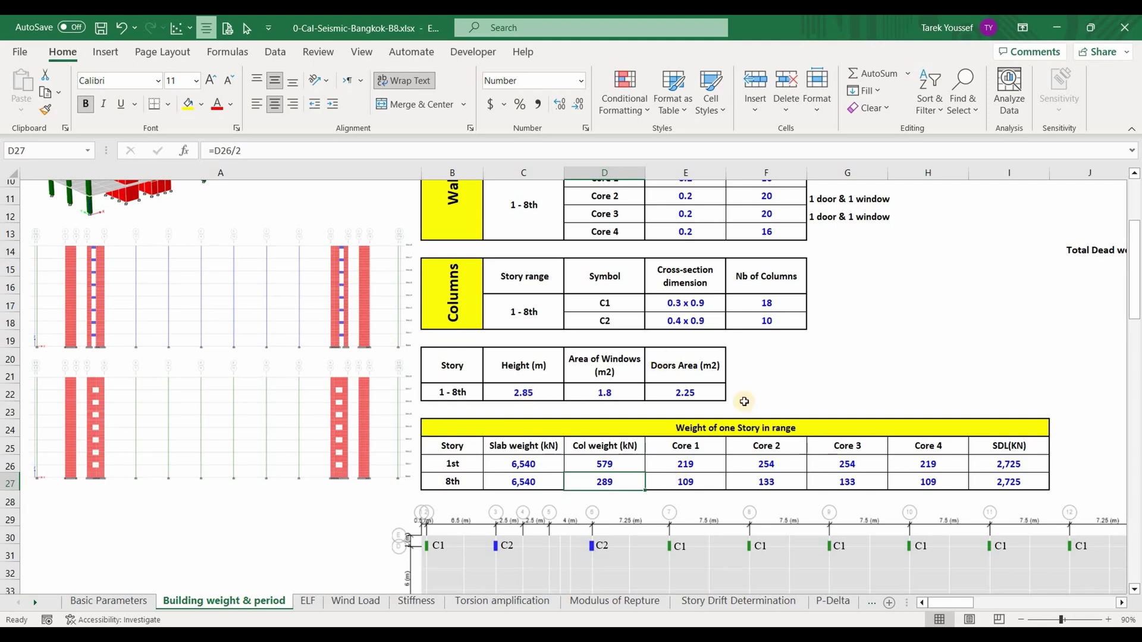
# - Examine the 8th story's Core 1 weight formula and open the Core 2 weight formula to trace its references
pyautogui.click(684, 483)
pyautogui.press('F2')
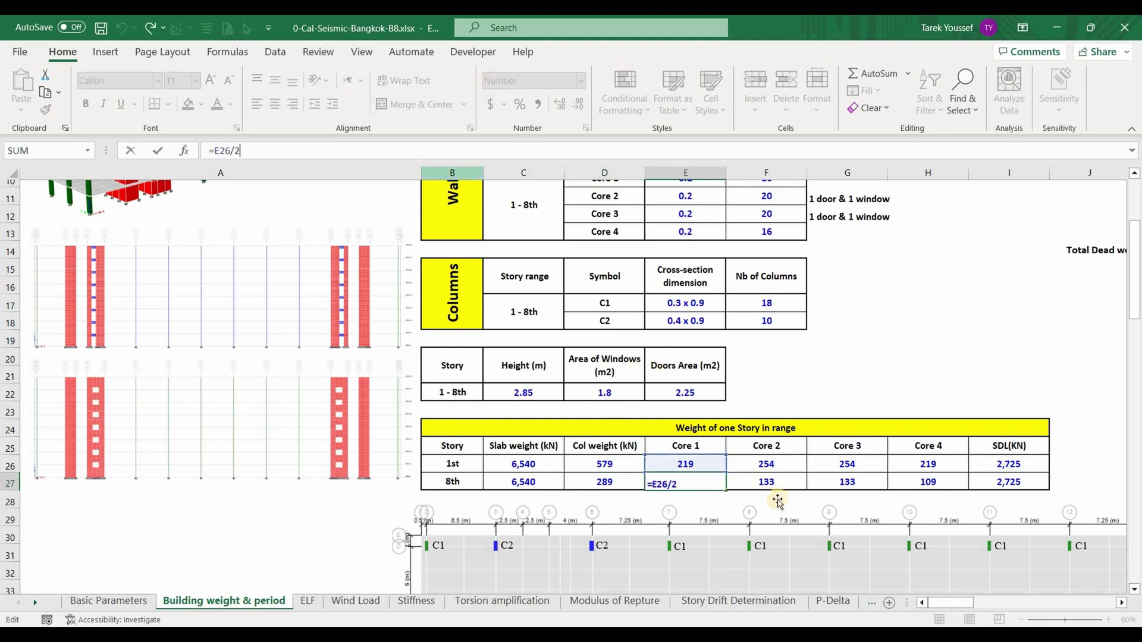
pyautogui.press('Escape')
pyautogui.press('Right')
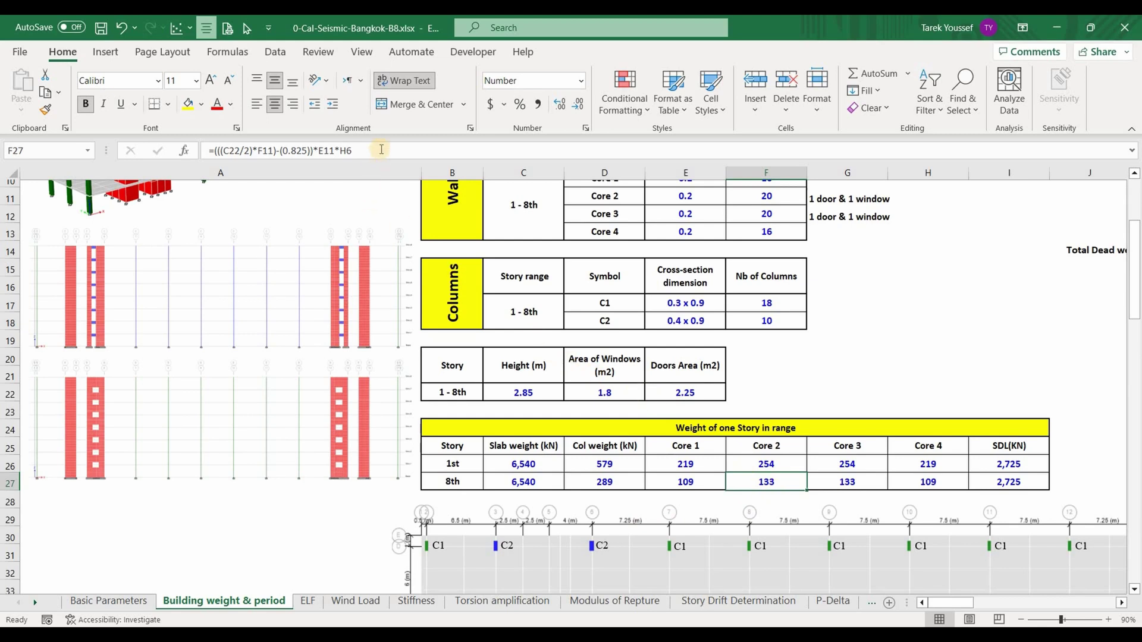
pyautogui.press('F2')
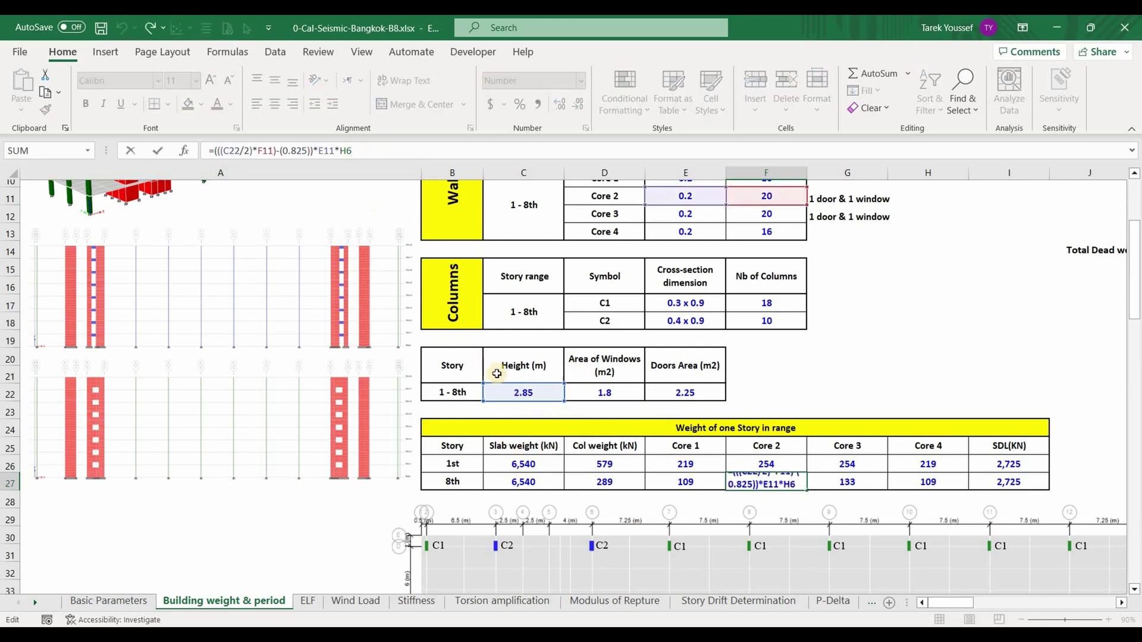
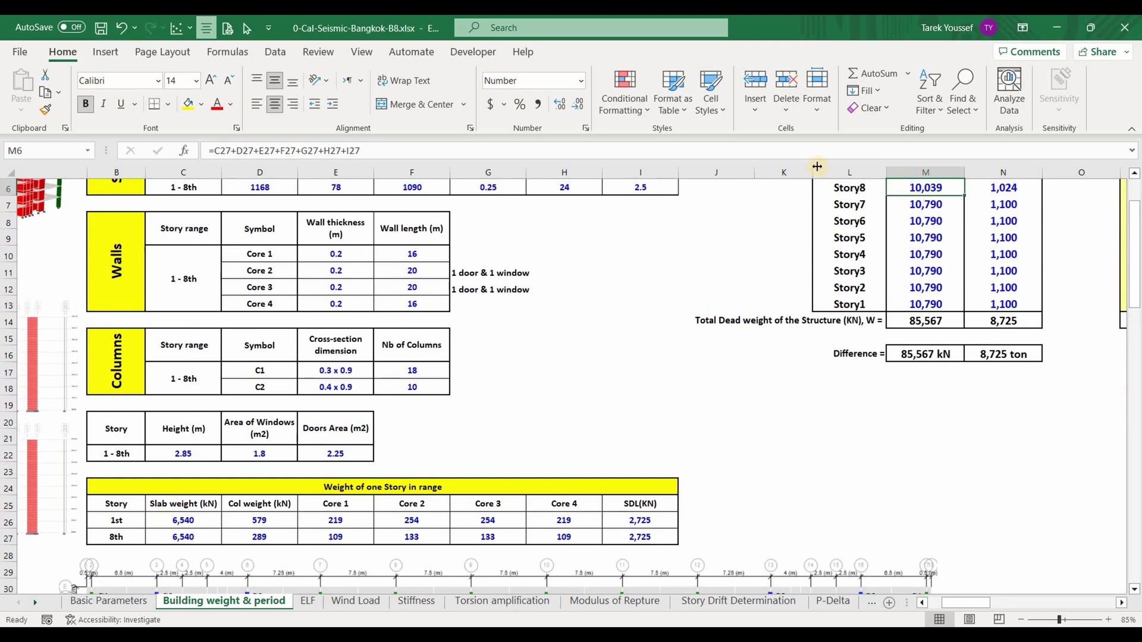
# - Inspect the Story1 weight formula and its 1st-story component references without changing it, then highlight the Story7 to Story1 weights
pyautogui.press('Down')
pyautogui.press('F2')
pyautogui.scroll(-1, 154, 489)
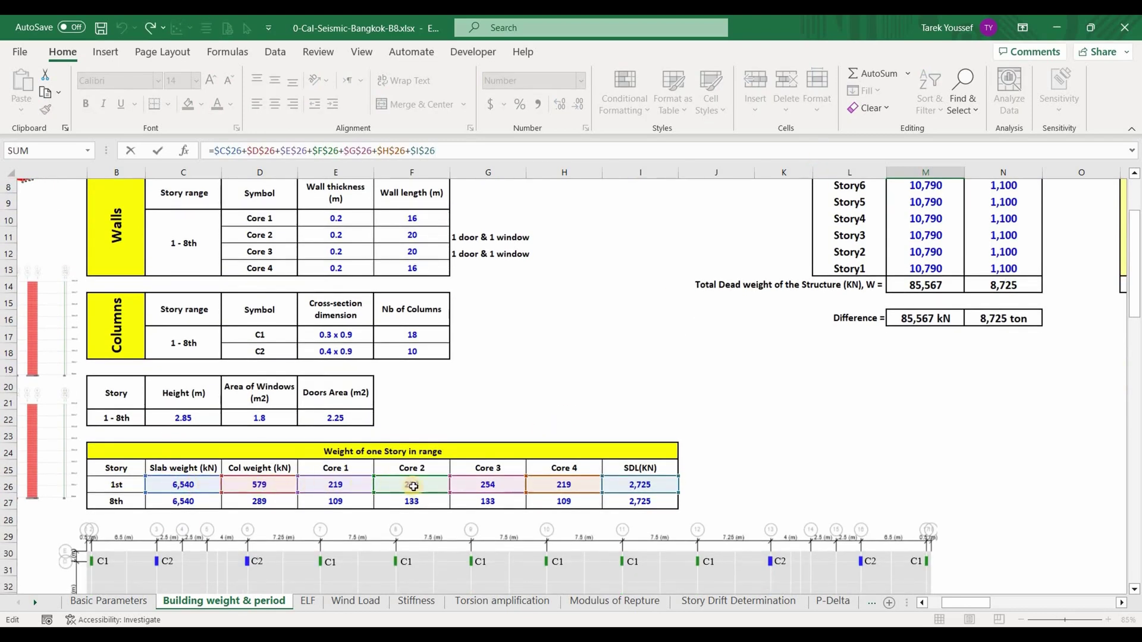
pyautogui.press('Escape')
pyautogui.scroll(3, 948, 289)
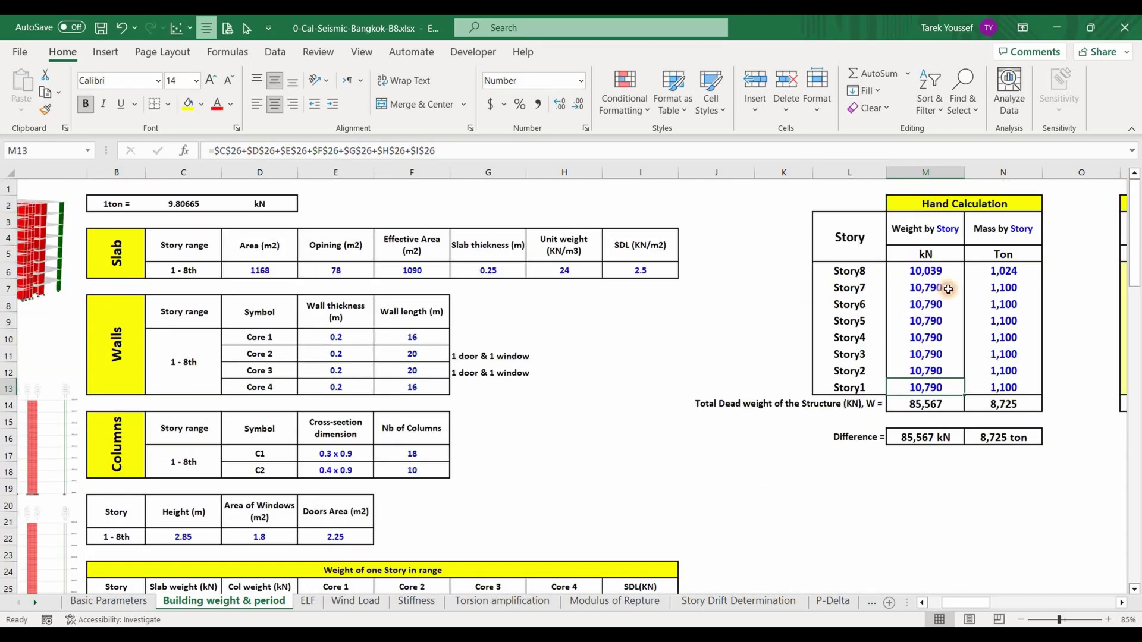
pyautogui.moveTo(945, 288); pyautogui.dragTo(944, 321)
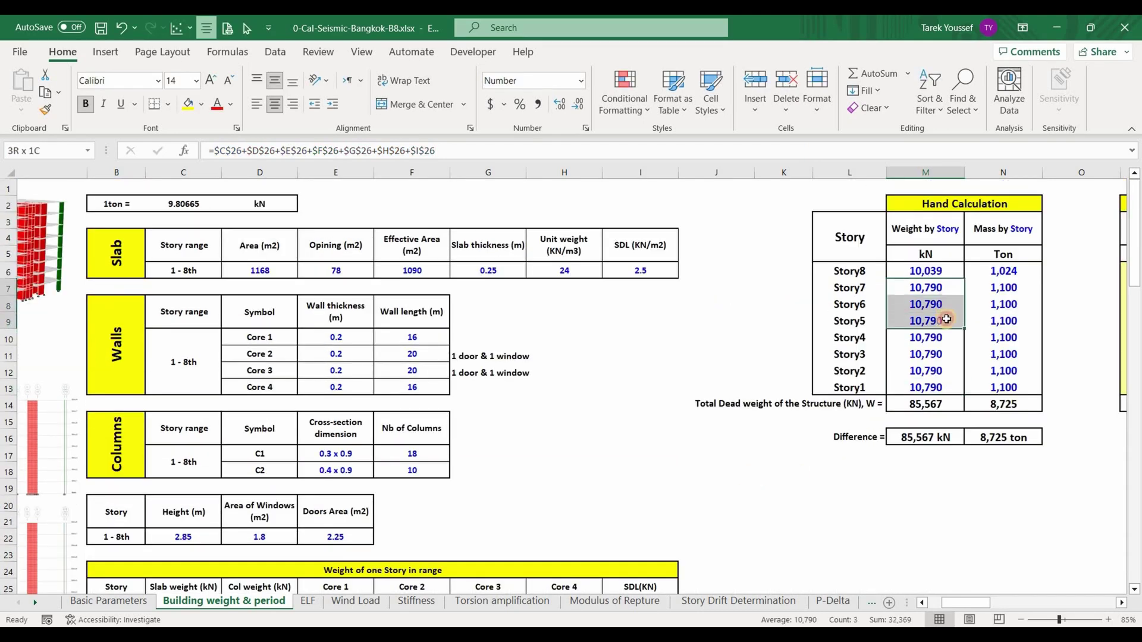
pyautogui.moveTo(942, 376); pyautogui.dragTo(942, 385)
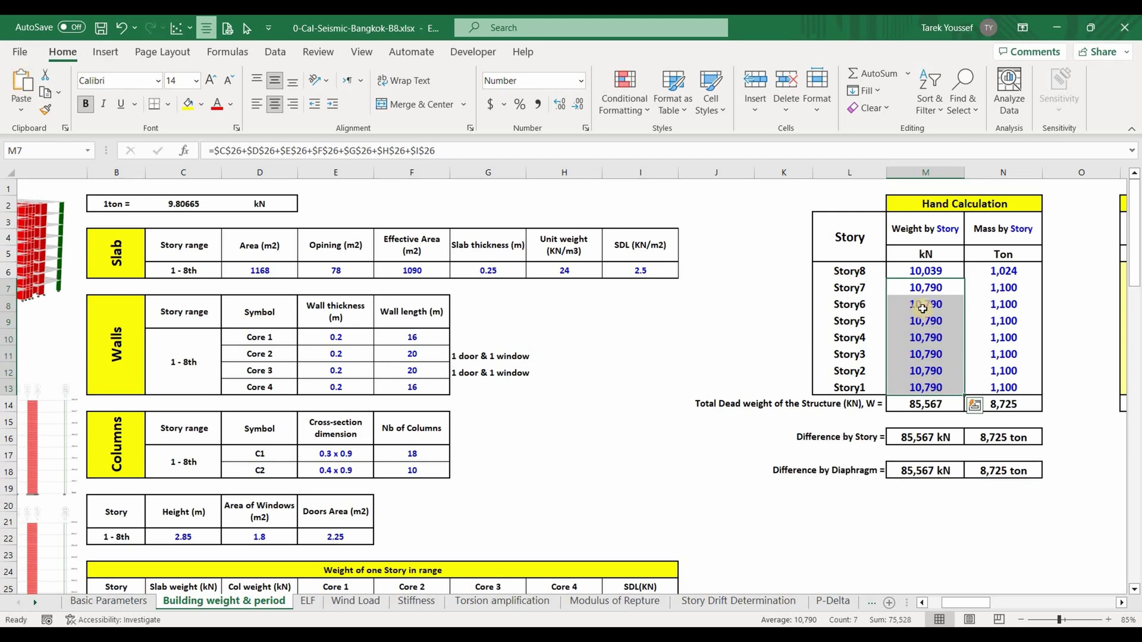
# - Examine the total dead weight formula in M14 and the story weights it sums, leaving it unchanged
pyautogui.click(927, 403)
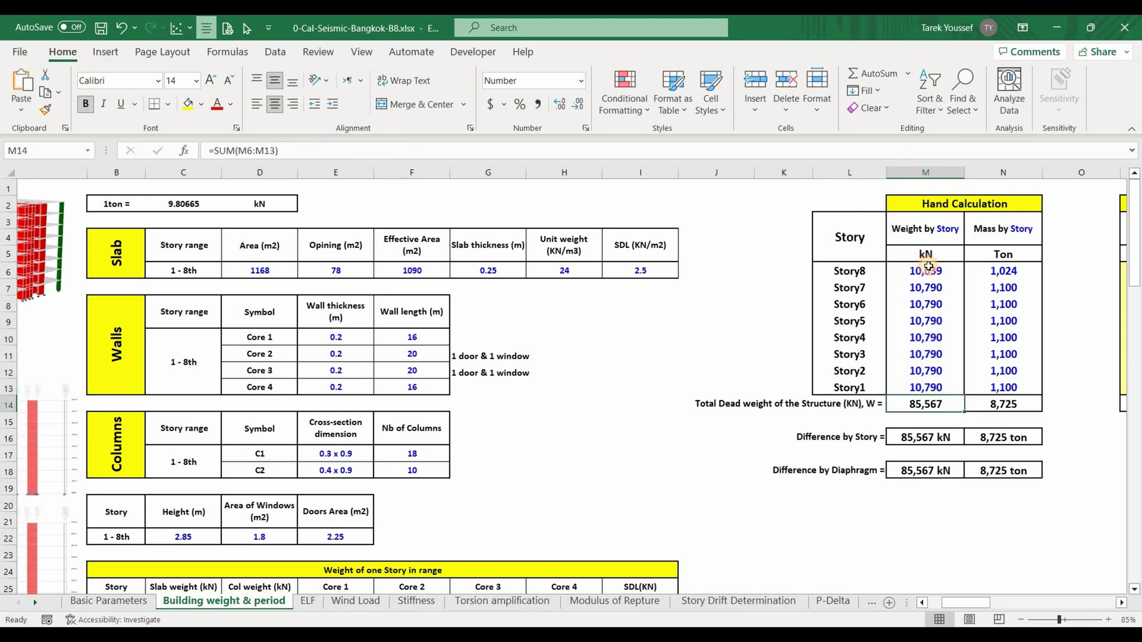
pyautogui.press('F2')
pyautogui.press('F2')
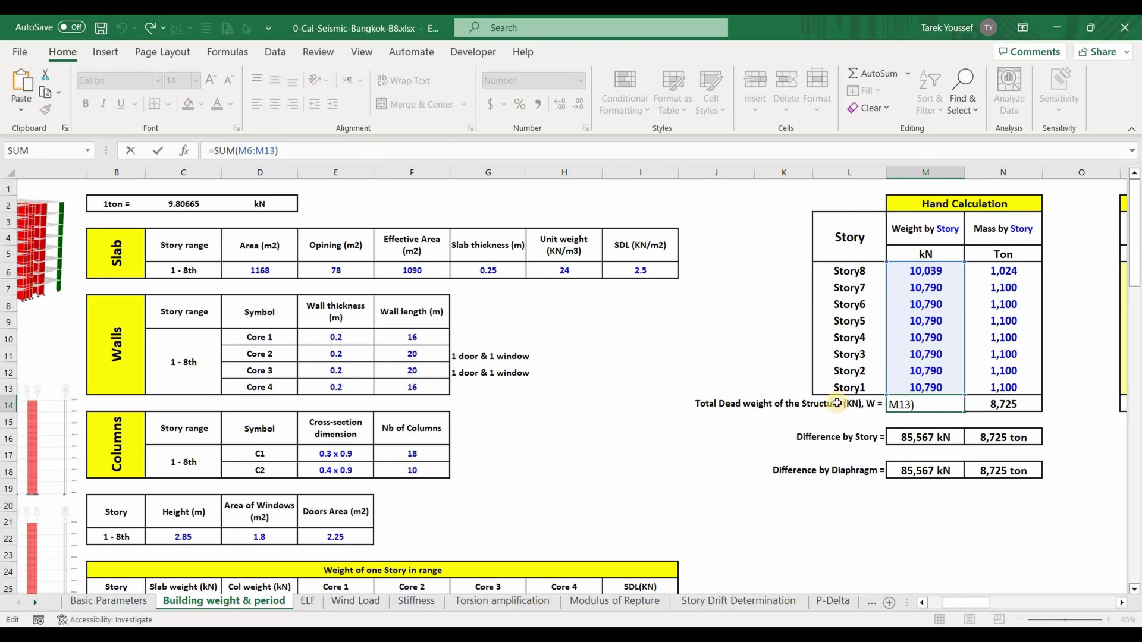
pyautogui.press('Escape')
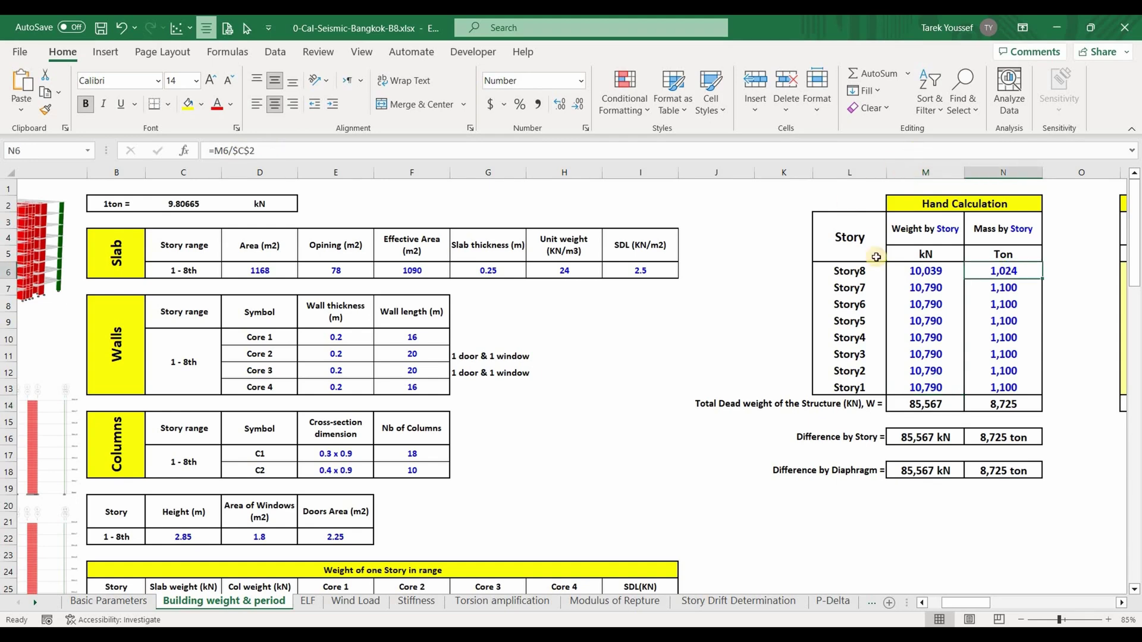
# - Examine the Story8 mass formula in N6 with its ton conversion reference, and recheck the total weight cell M14
pyautogui.press('F2')
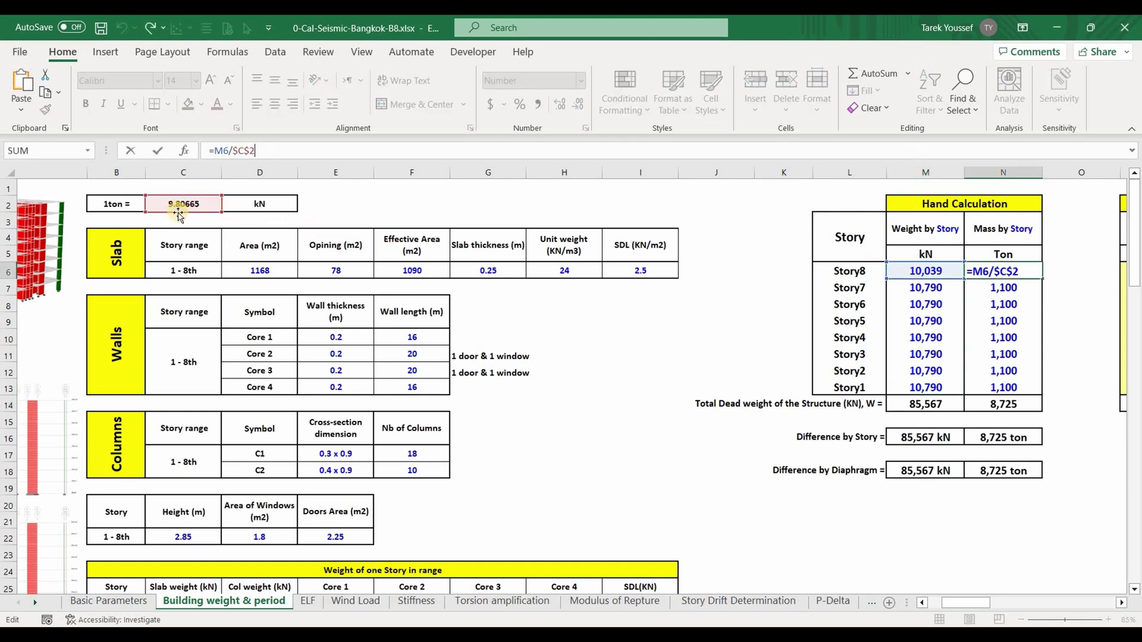
pyautogui.press('Escape')
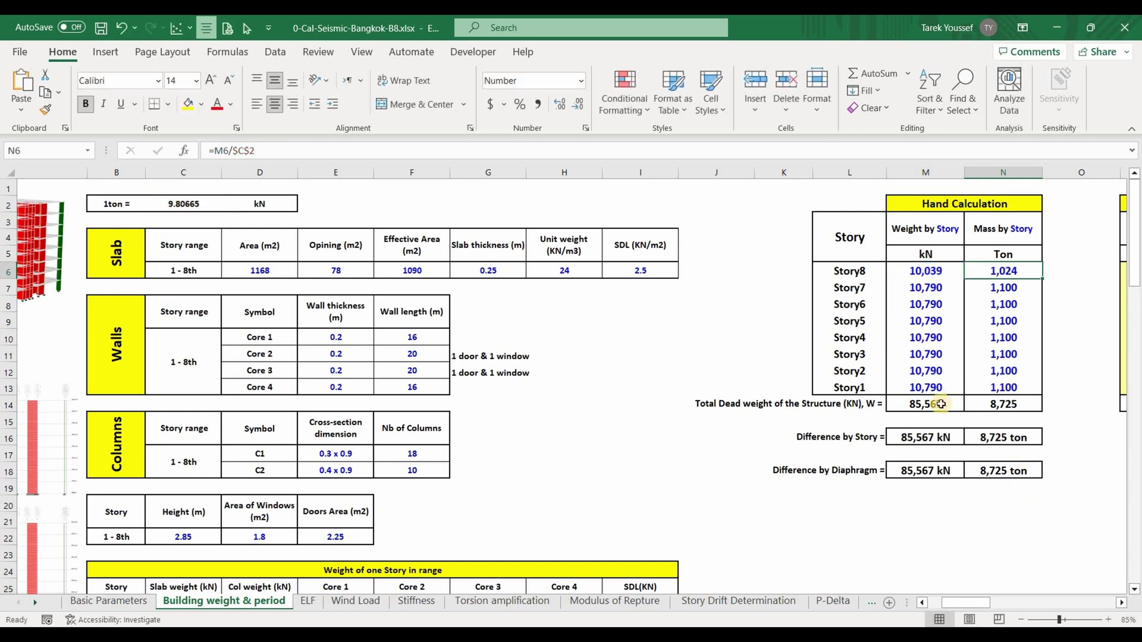
pyautogui.click(940, 409)
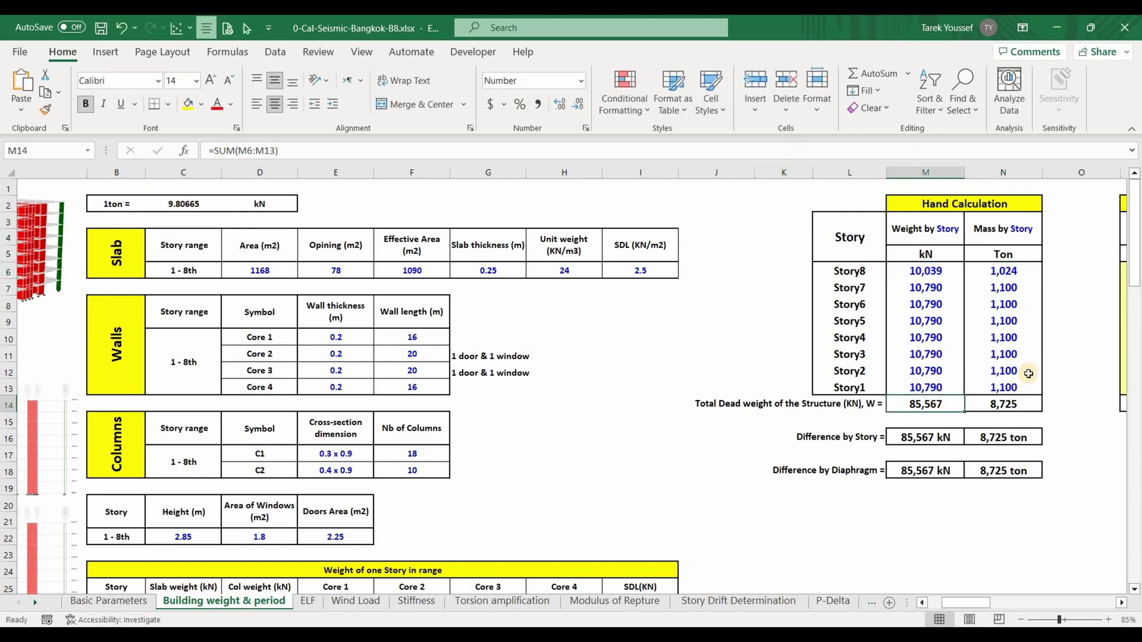
pyautogui.press('F2')
pyautogui.press('Escape')
# - Read the note on the Mass Summary by Story header in the From ETABS table for the export path
pyautogui.moveTo(969, 601); pyautogui.dragTo(988, 602)
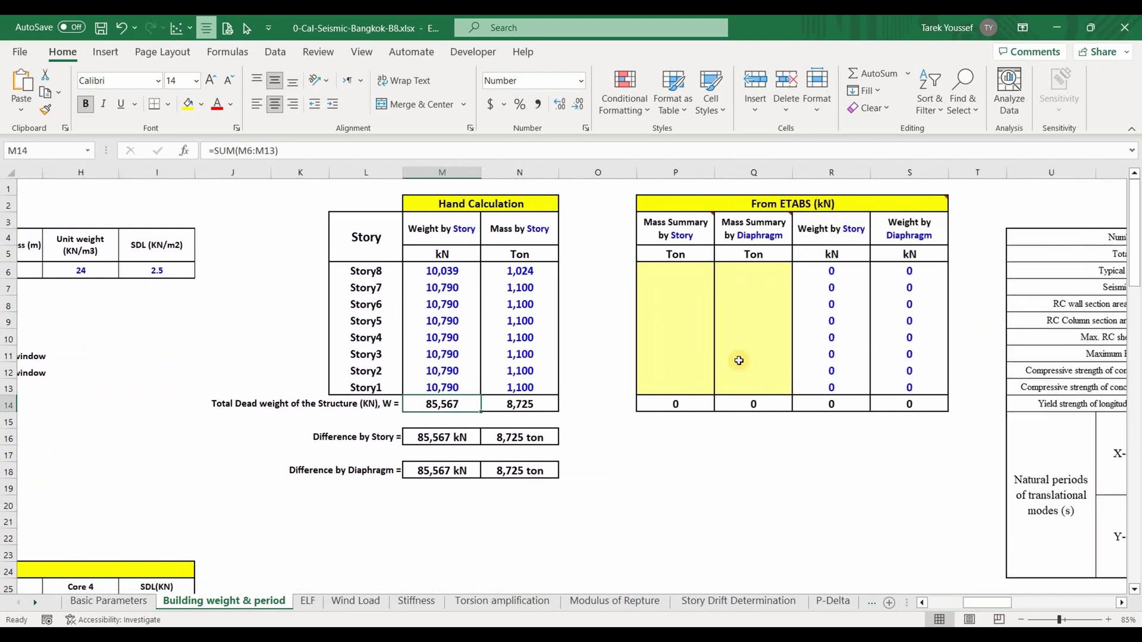
pyautogui.click(682, 233)
pyautogui.moveTo(1008, 605); pyautogui.dragTo(1013, 605)
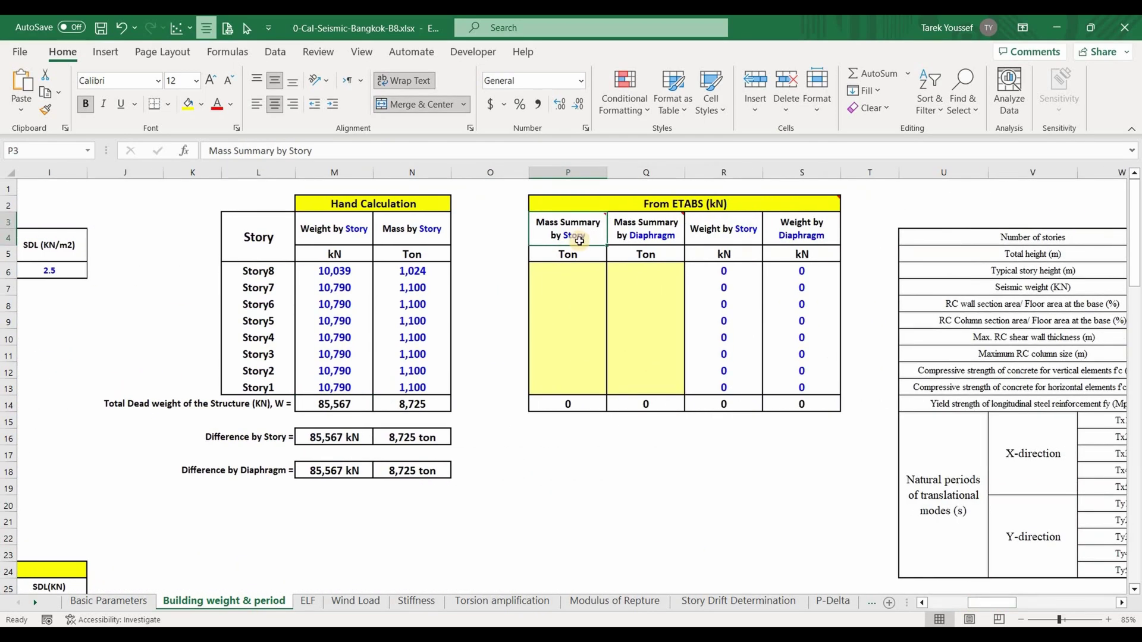
pyautogui.moveTo(579, 241)
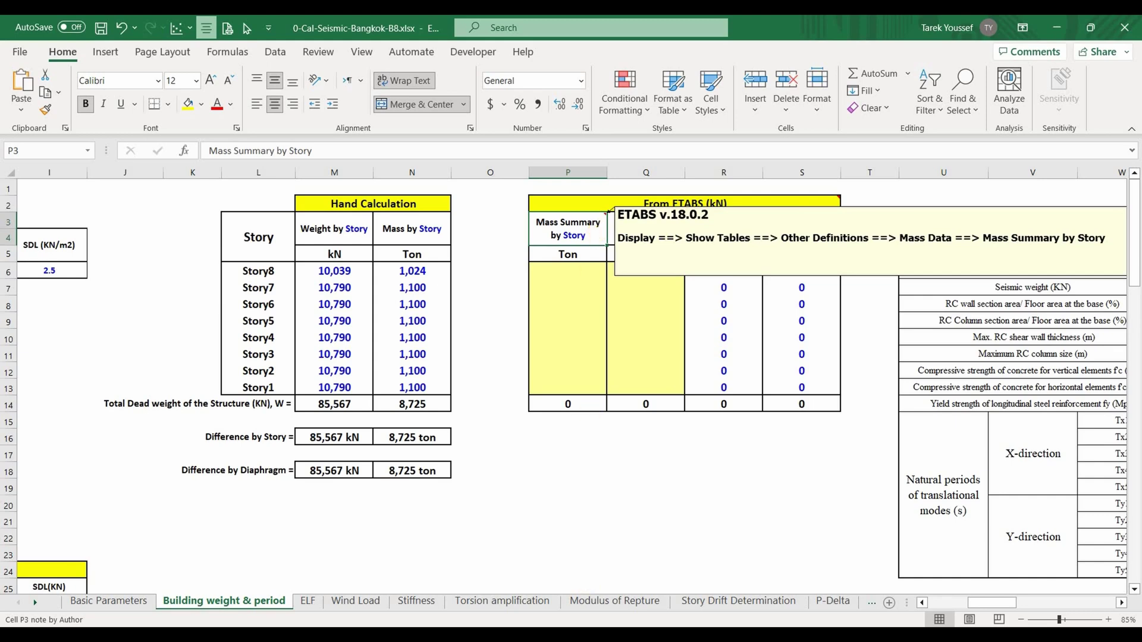
# - Switch to ETABS and display the Mass Summary by Story table from the Mass Data definitions
pyautogui.click(586, 636)
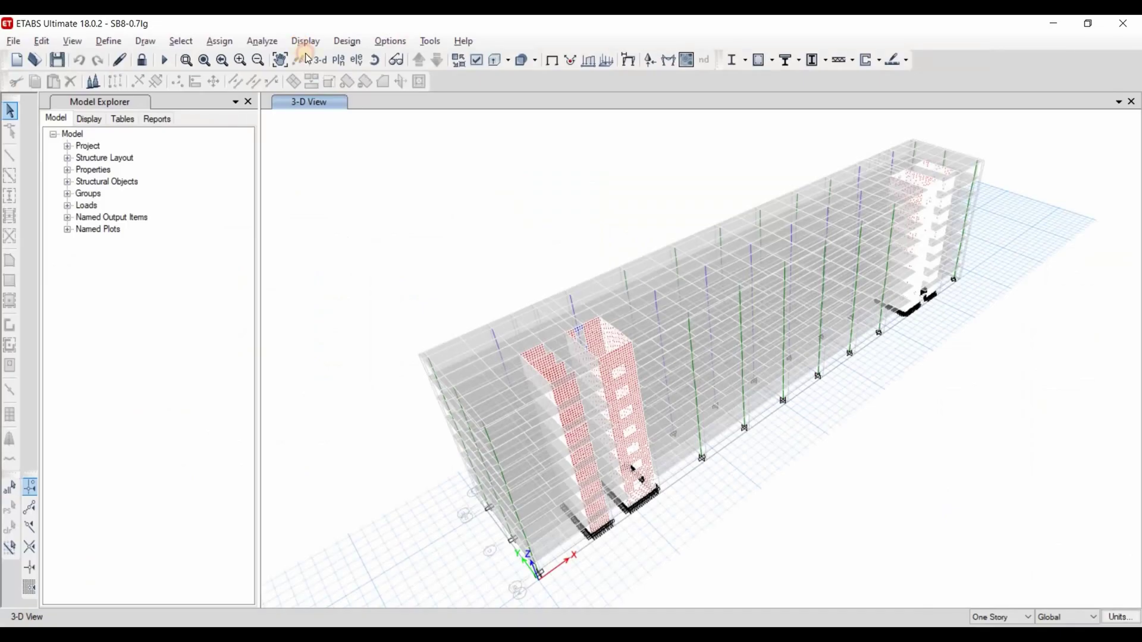
pyautogui.click(306, 41)
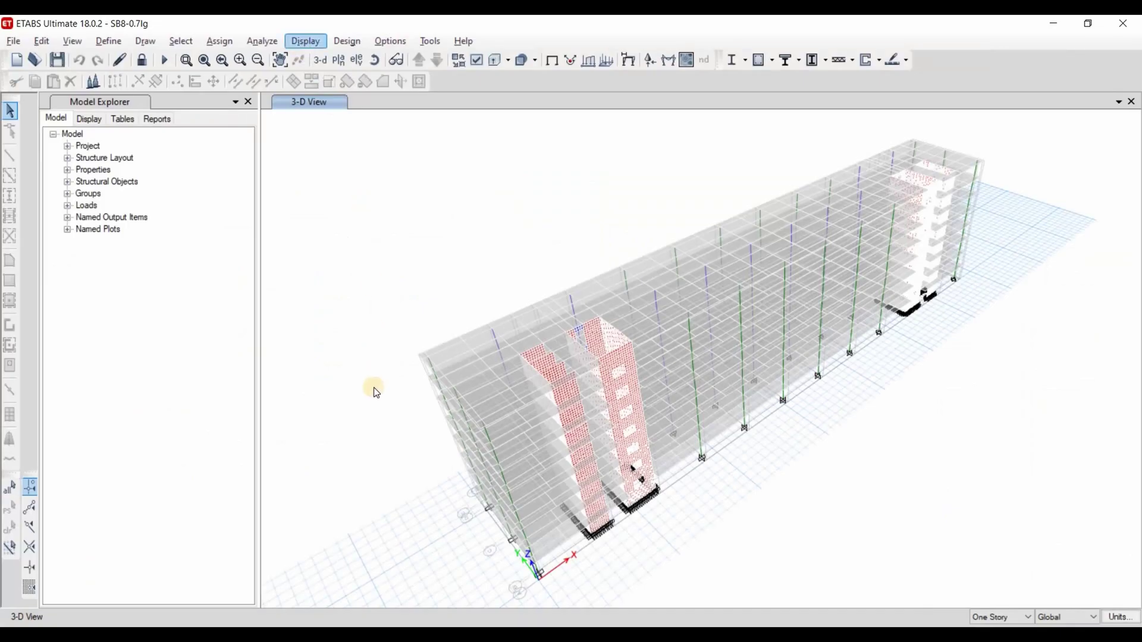
pyautogui.click(338, 211)
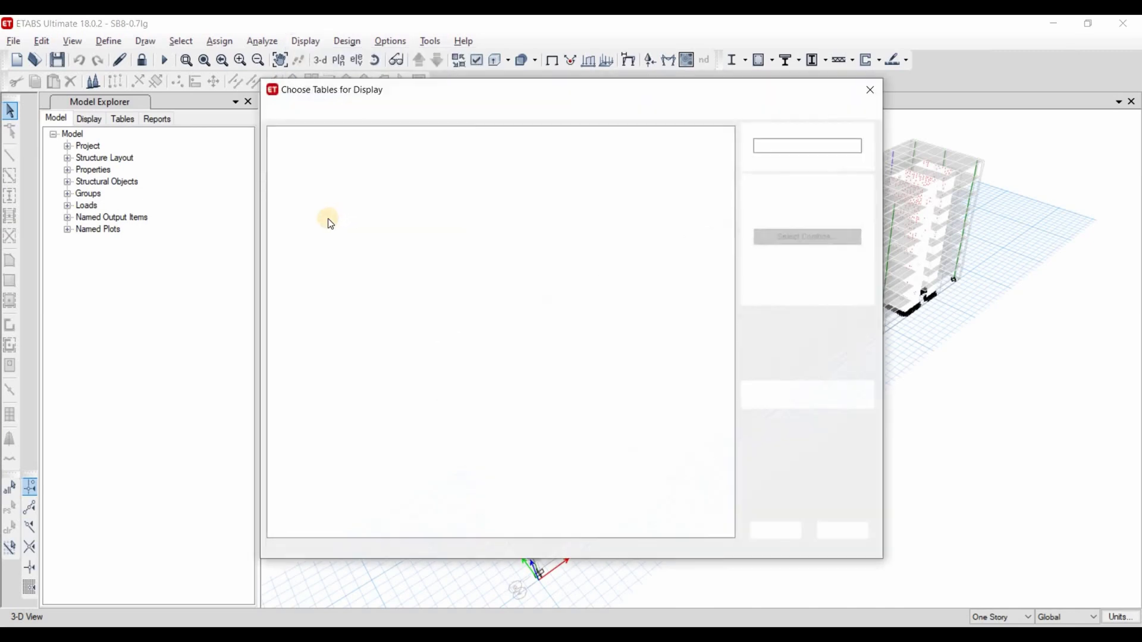
pyautogui.click(287, 182)
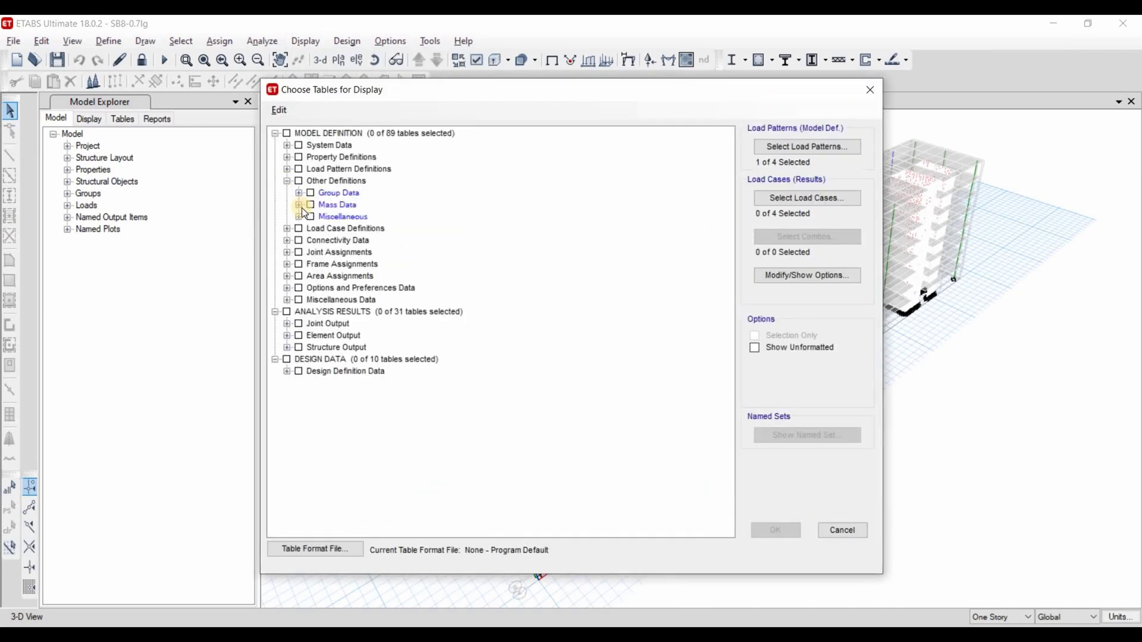
pyautogui.click(299, 205)
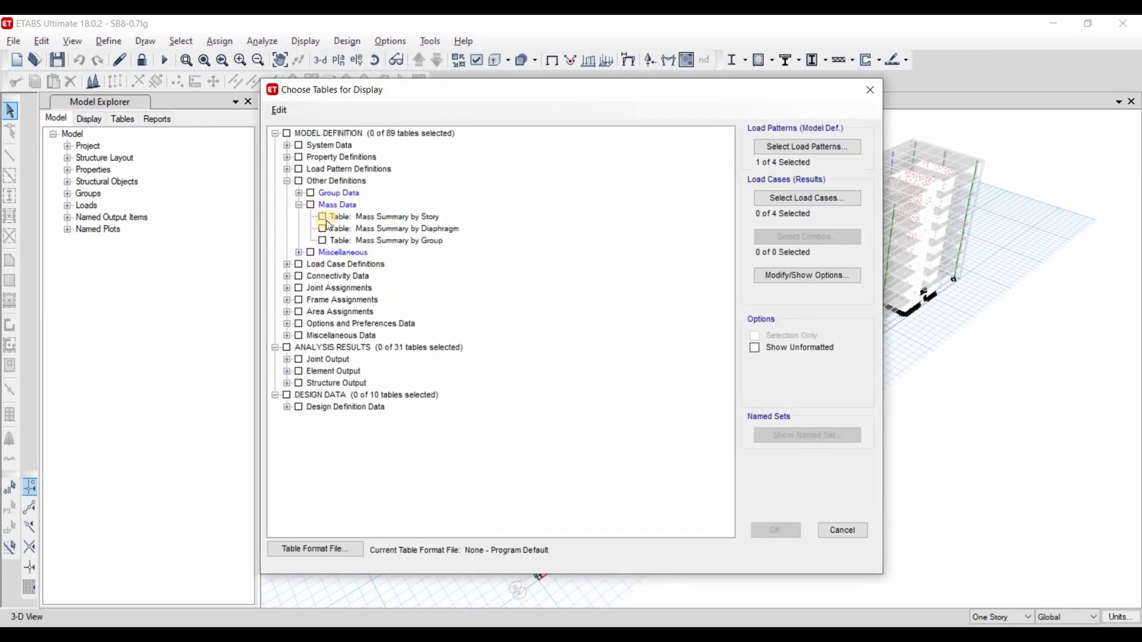
pyautogui.click(324, 217)
pyautogui.click(774, 530)
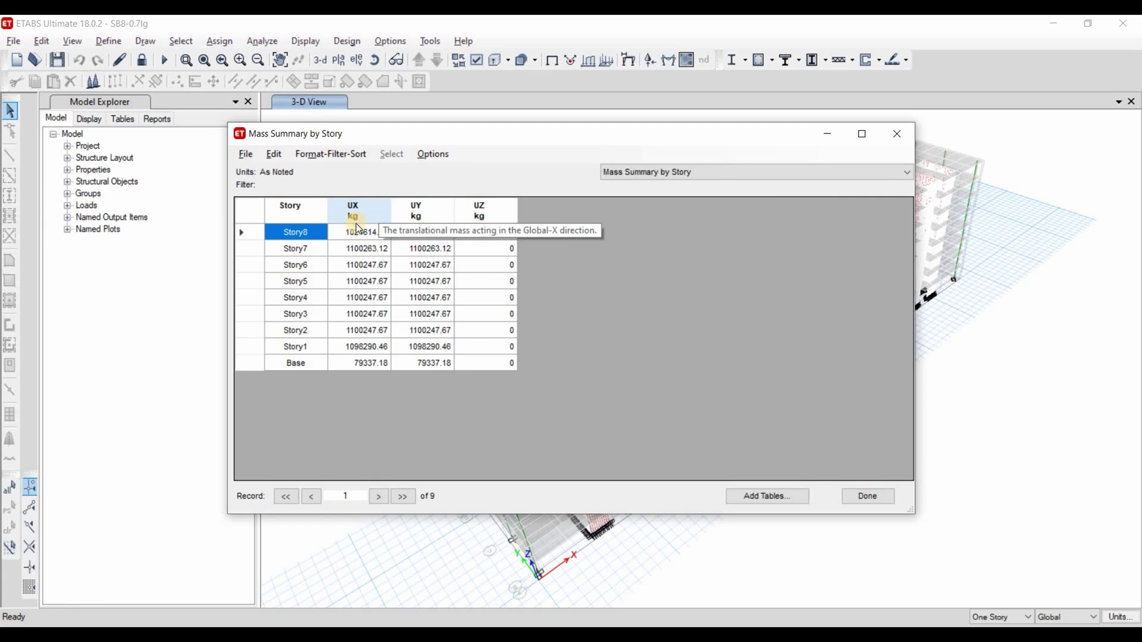
# - Copy the UX masses of Story8 to Story1 and paste them into the Excel sheet starting at P20
pyautogui.moveTo(359, 231); pyautogui.dragTo(362, 346)
pyautogui.hotkey('ctrl', 'c')
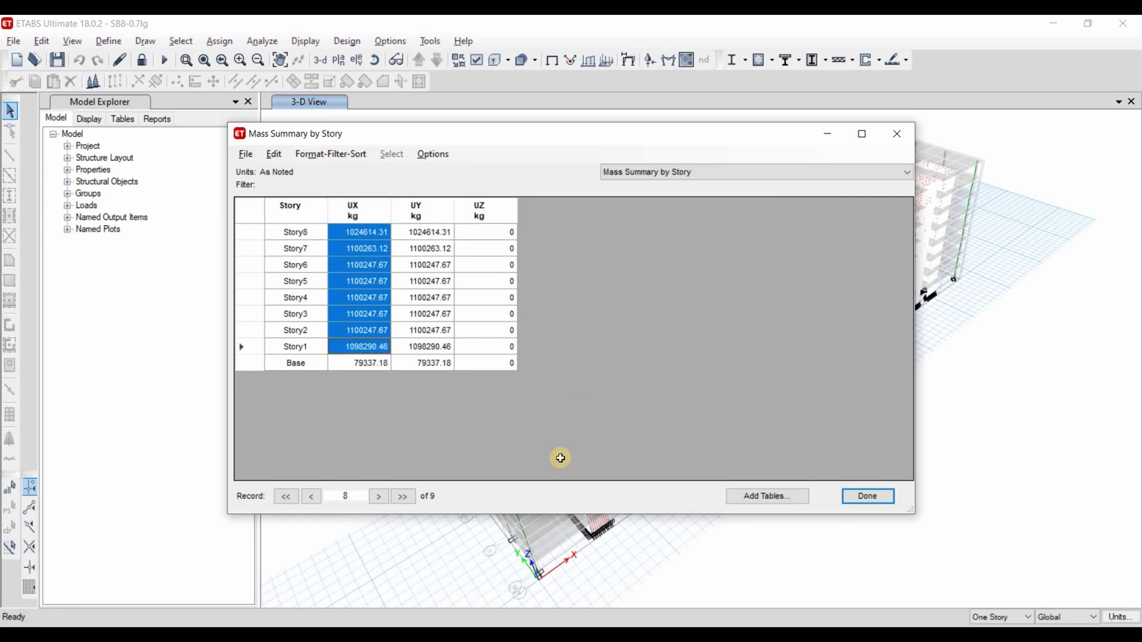
pyautogui.hotkey('alt', 'Tab')
pyautogui.click(581, 506)
pyautogui.hotkey('ctrl', 'v')
pyautogui.scroll(-1, 635, 435)
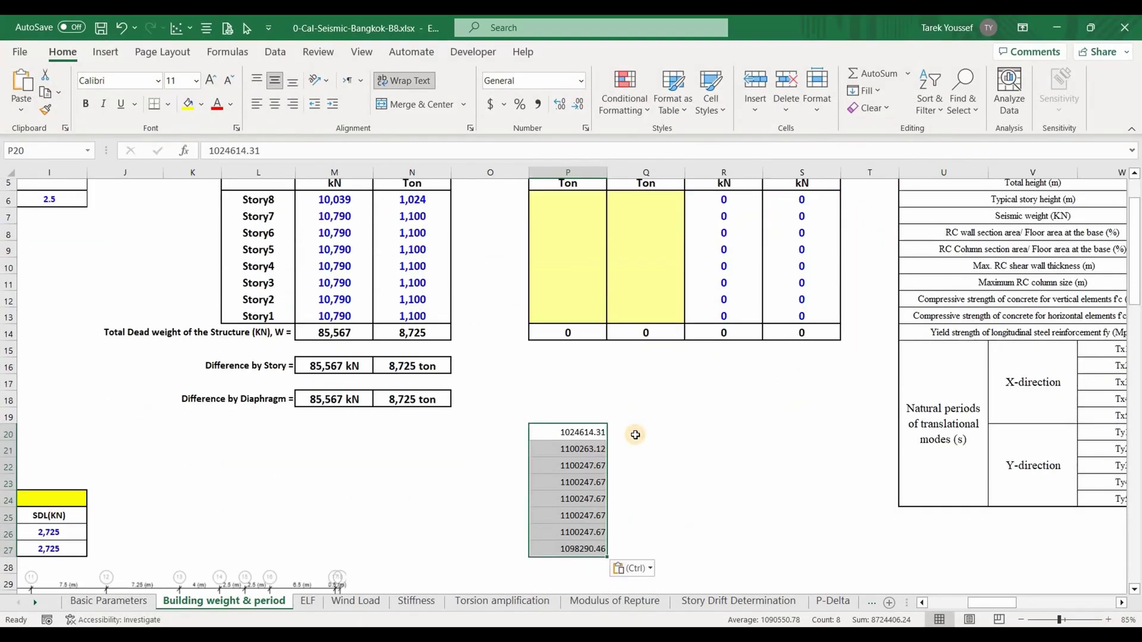
# - Convert the pasted masses to tons with =P20/1000 in Q20 and fill the formula down to Q27
pyautogui.click(635, 434)
pyautogui.write('=')
pyautogui.press('Left')
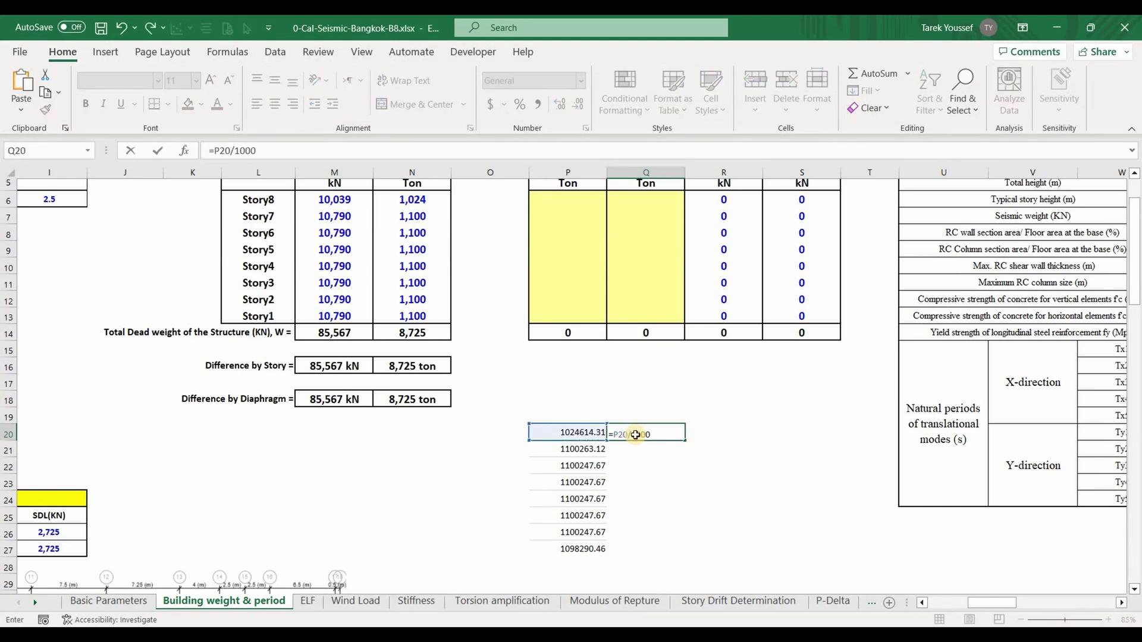
pyautogui.press('Return')
pyautogui.click(646, 435)
pyautogui.moveTo(684, 441); pyautogui.dragTo(676, 562)
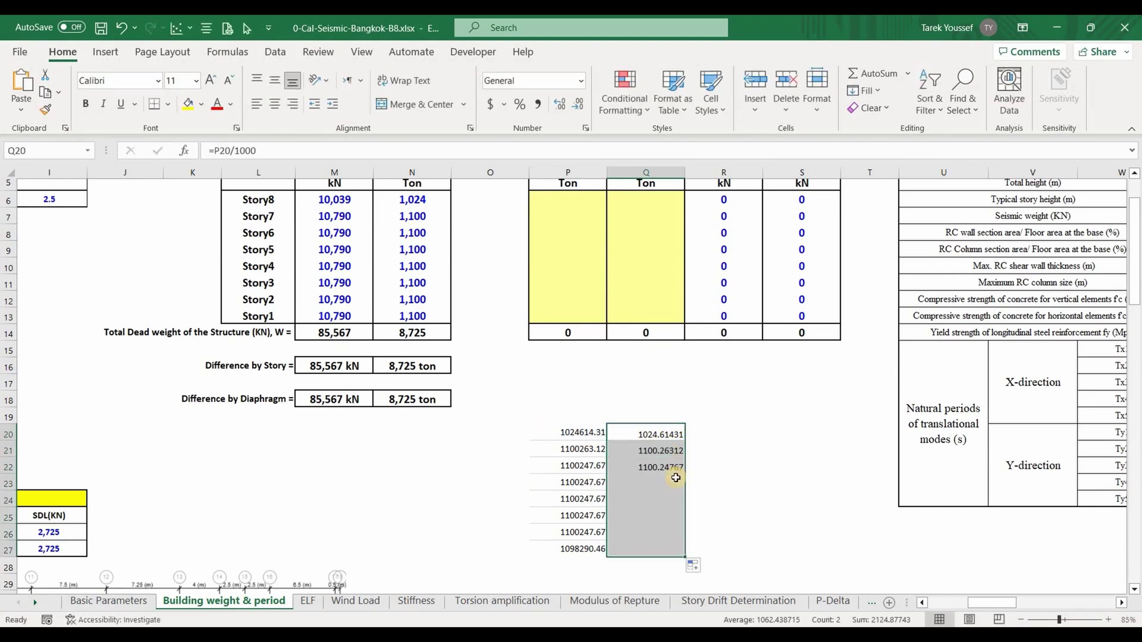
# - Copy the converted masses and paste them as values into the Mass Summary by Story column from P6 to P13
pyautogui.hotkey('ctrl', 'c')
pyautogui.scroll(1, 660, 469)
pyautogui.click(581, 270)
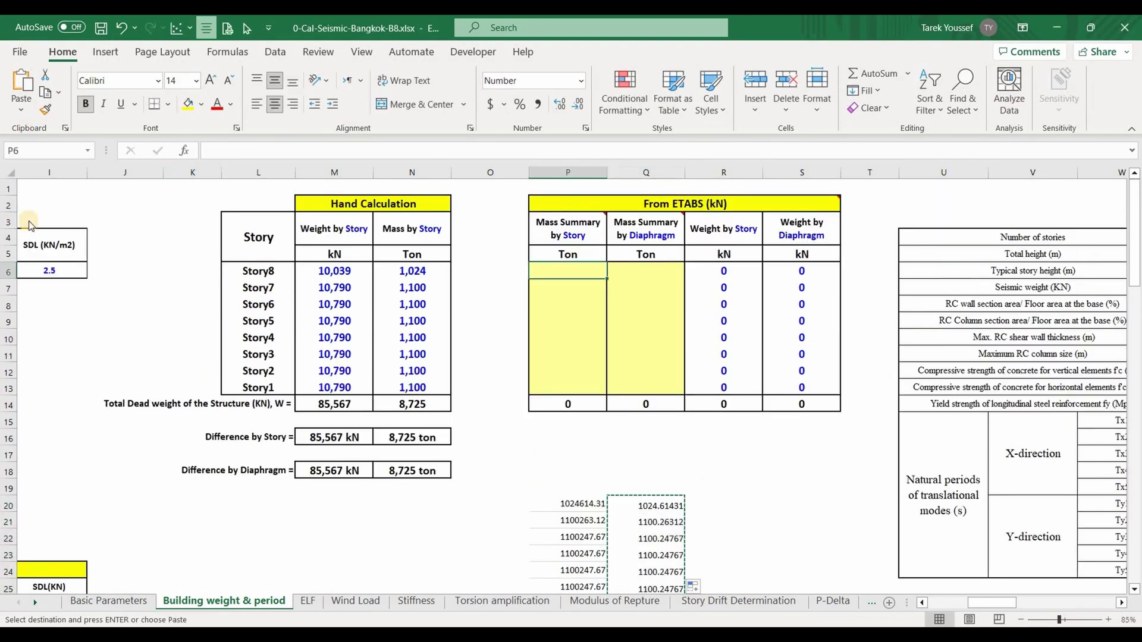
pyautogui.click(22, 110)
pyautogui.click(21, 221)
pyautogui.click(722, 471)
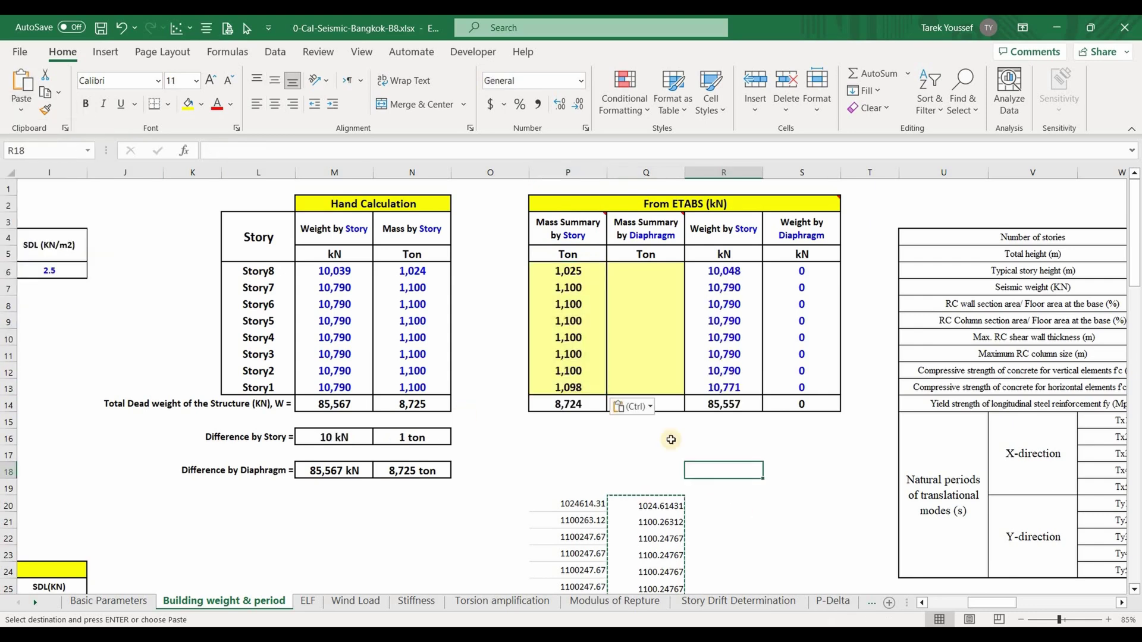
pyautogui.press('Escape')
# - Clear the temporary mass values and conversion formulas in P20:Q27 below the From ETABS table
pyautogui.scroll(-1, 611, 398)
pyautogui.moveTo(577, 399); pyautogui.dragTo(678, 566)
pyautogui.click(620, 436)
pyautogui.scroll(1, 595, 437)
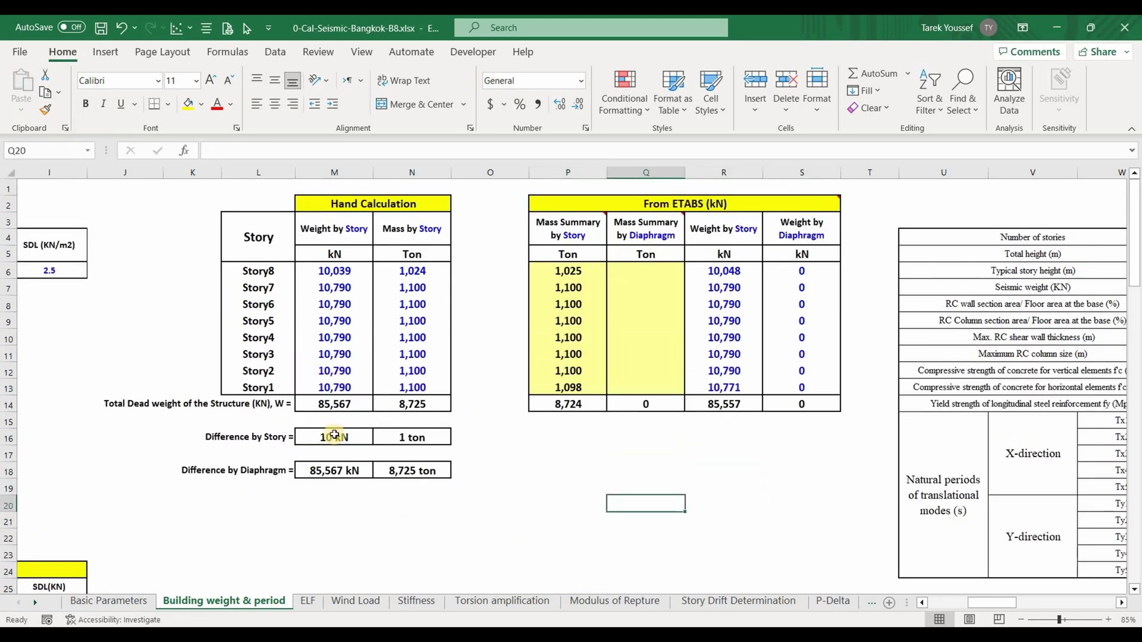
# - Inspect the Difference by Story formulas for weight in M16 and mass in N16 without changing them
pyautogui.click(334, 434)
pyautogui.click(344, 151)
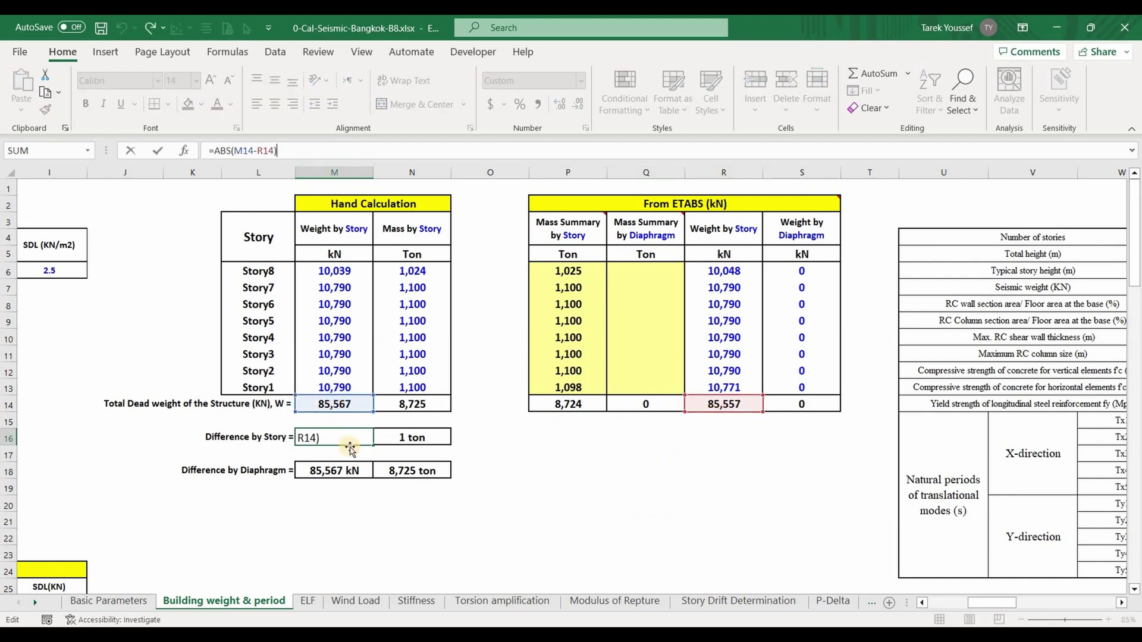
pyautogui.press('Escape')
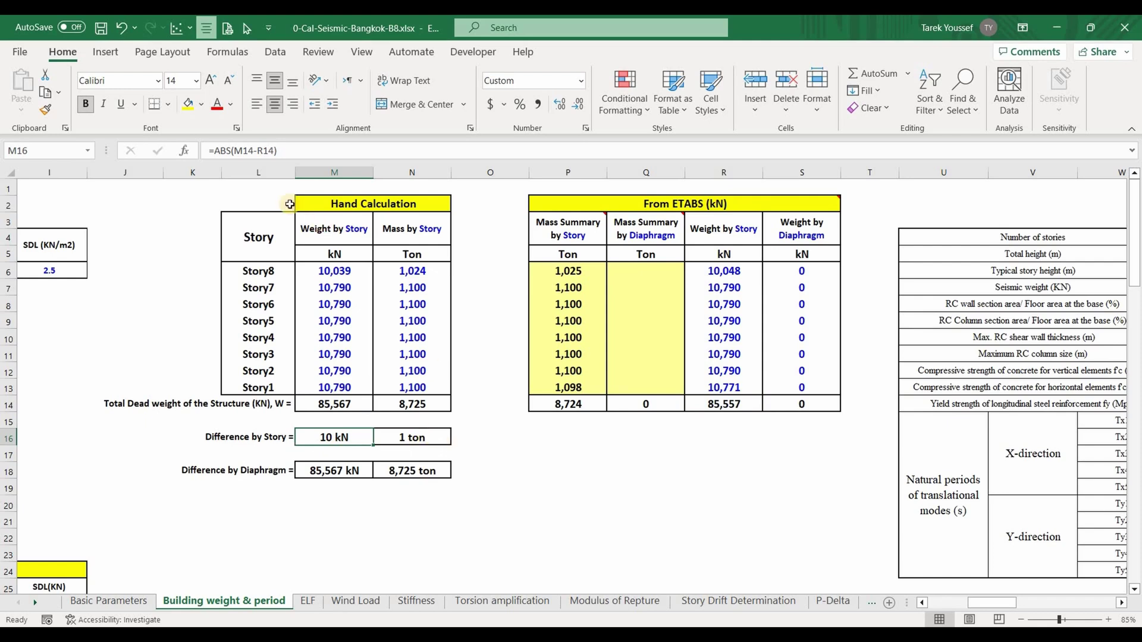
pyautogui.click(428, 439)
pyautogui.doubleClick(441, 440)
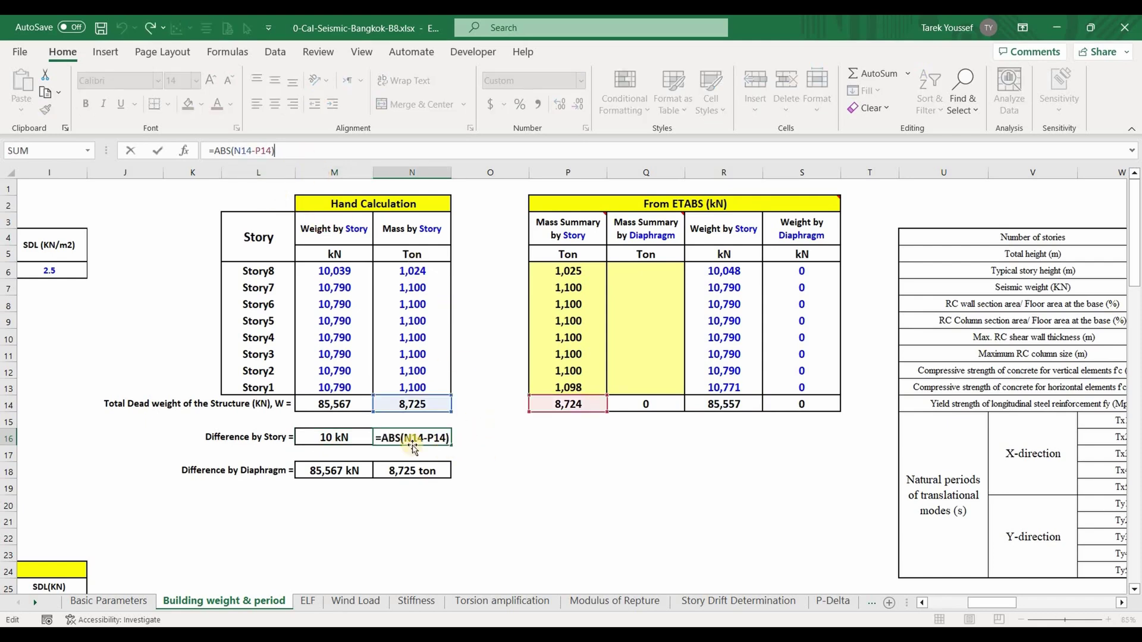
pyautogui.press('Escape')
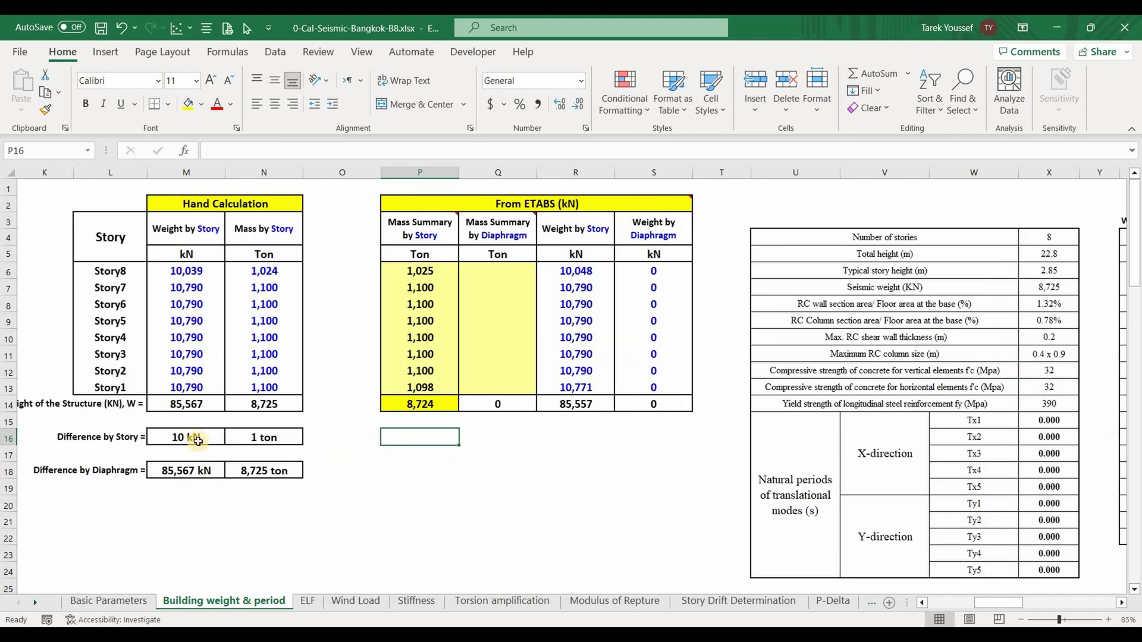
# - Review the Difference by Story results and compare the total hand-calculated mass in N14 with the ETABS total in P14
pyautogui.moveTo(197, 441); pyautogui.dragTo(261, 438)
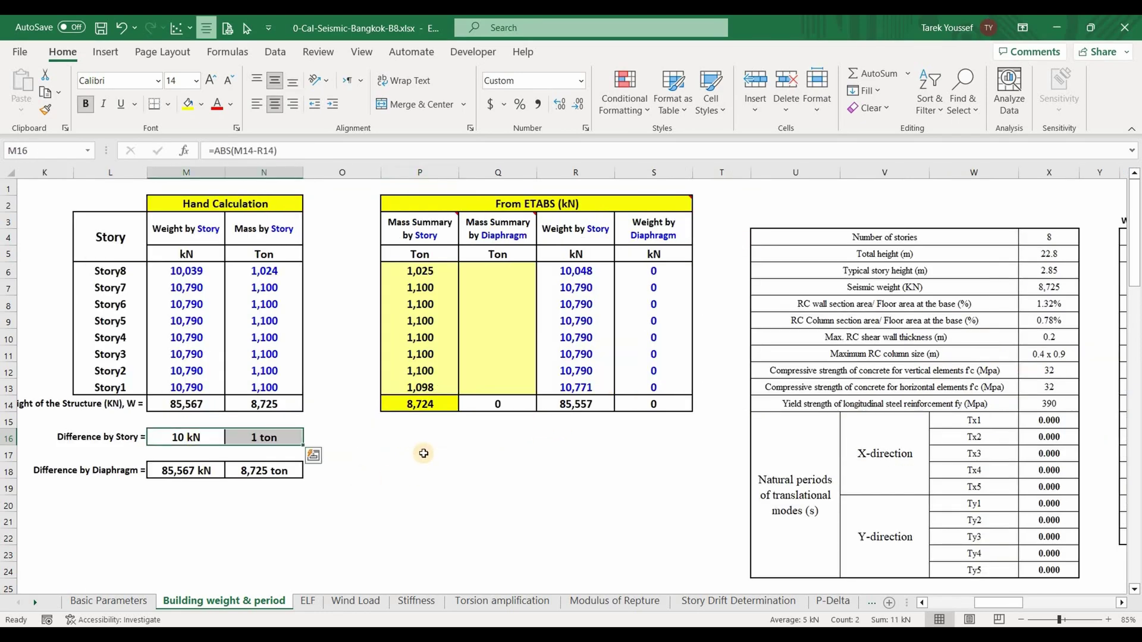
pyautogui.click(402, 445)
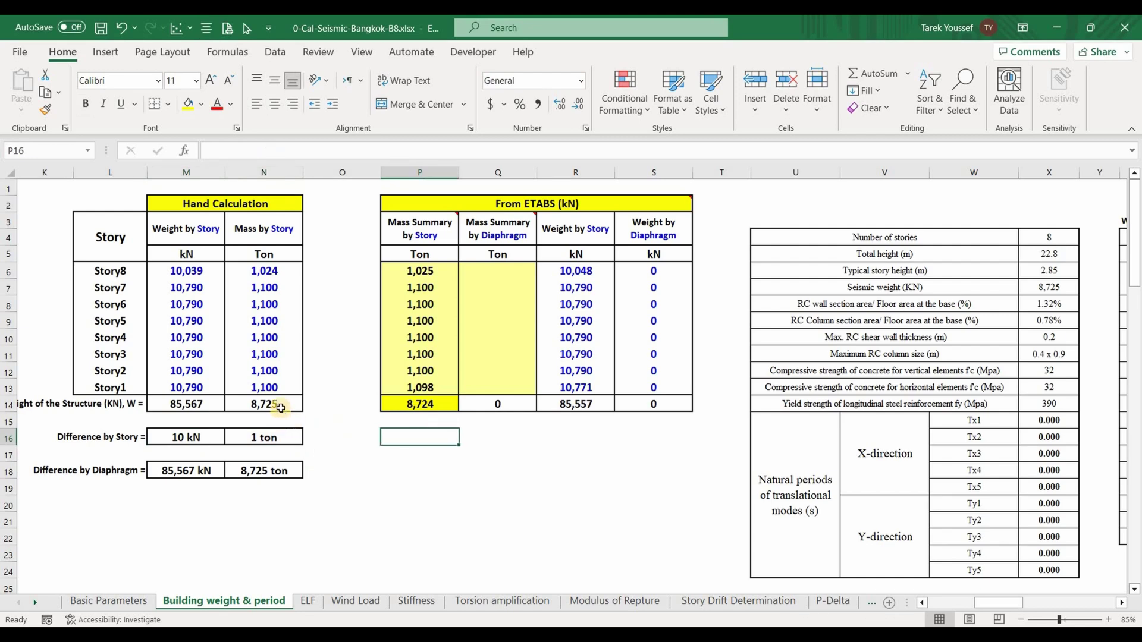
pyautogui.click(256, 402)
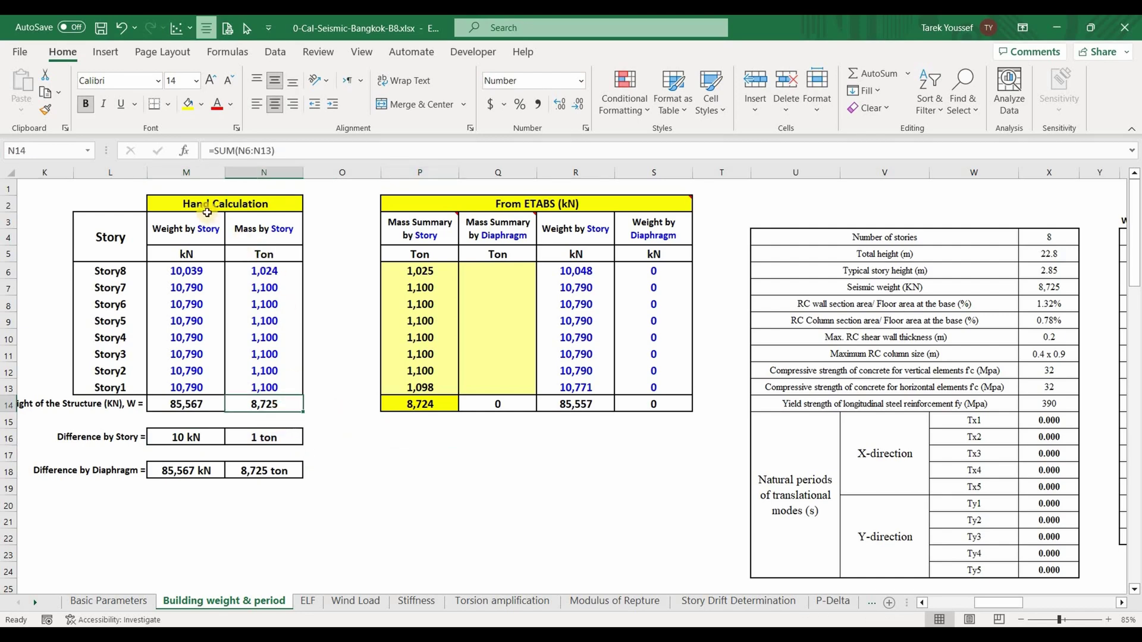
pyautogui.click(419, 439)
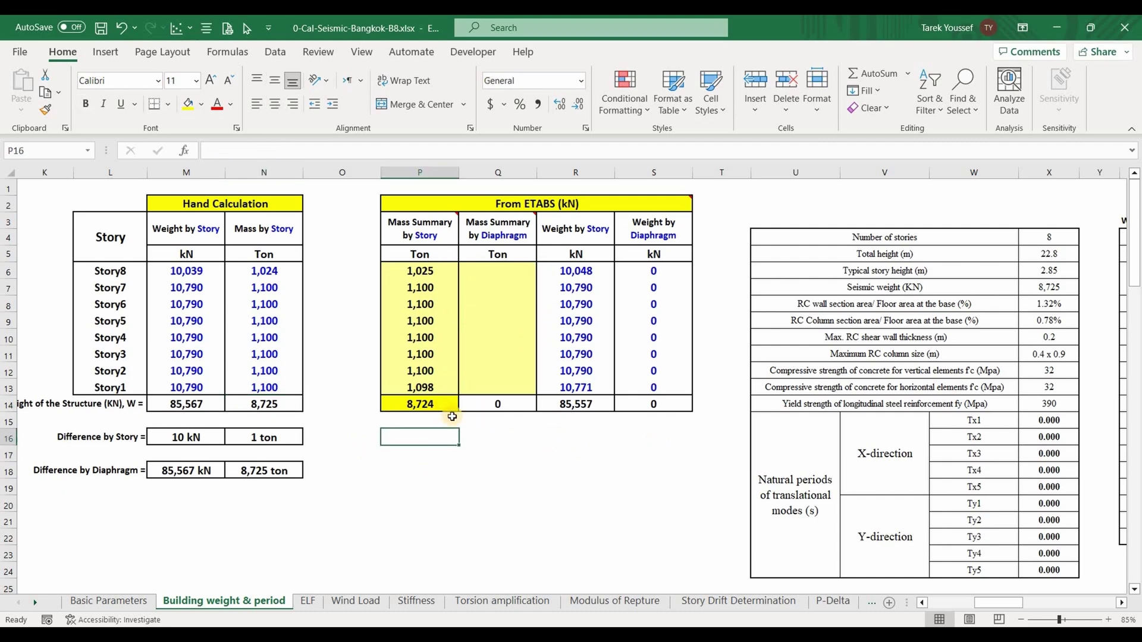
pyautogui.click(412, 405)
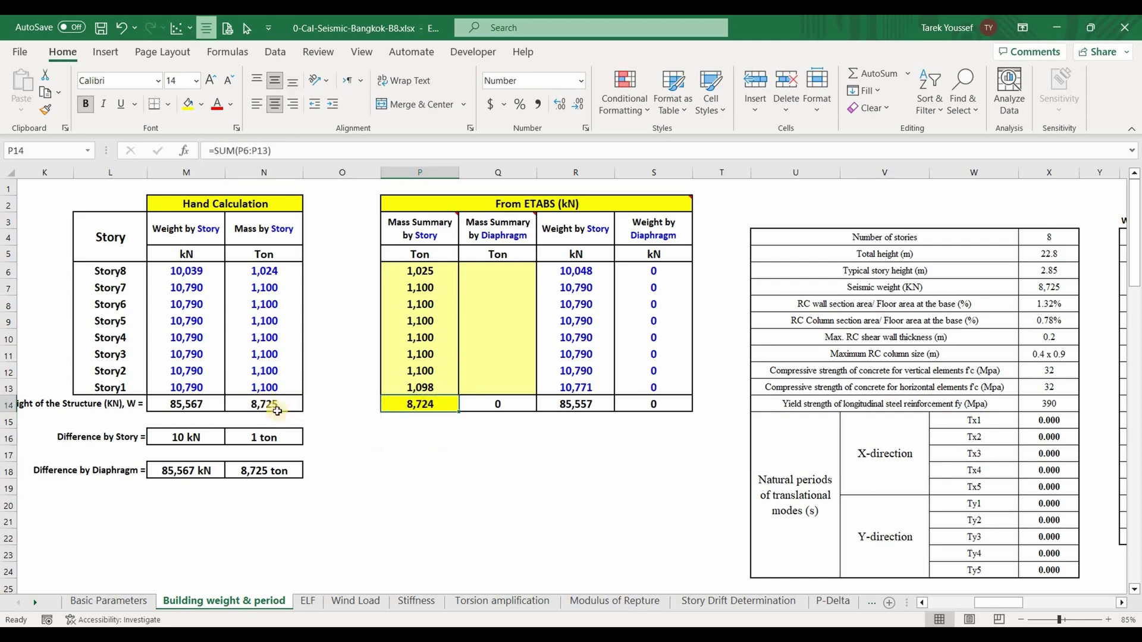
pyautogui.click(423, 443)
pyautogui.hotkey('alt', 'Tab')
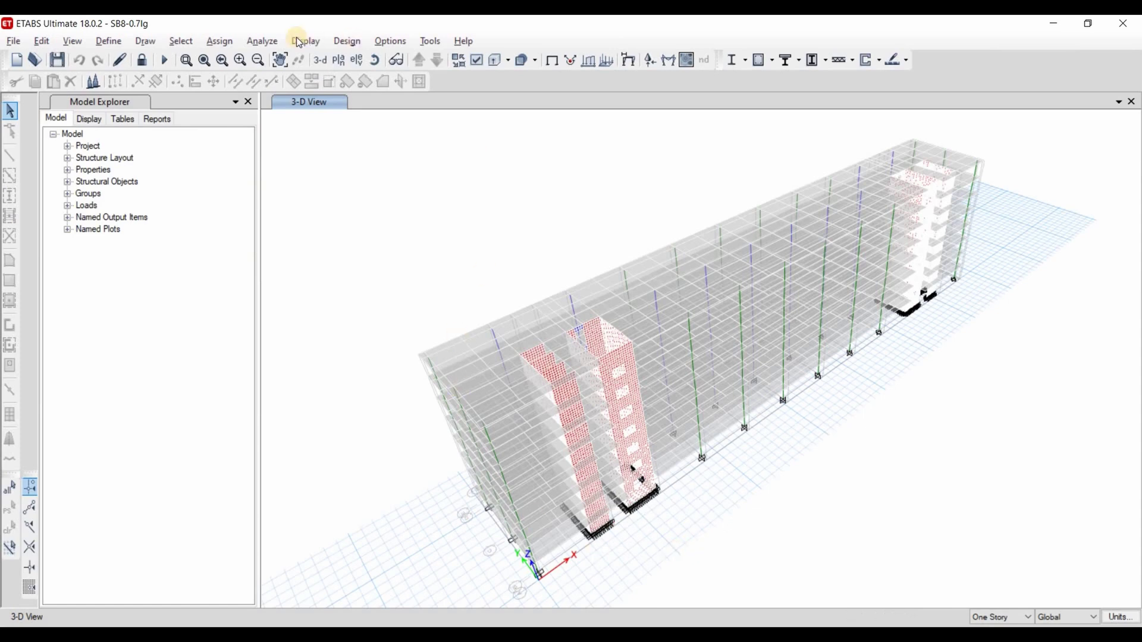
pyautogui.click(220, 41)
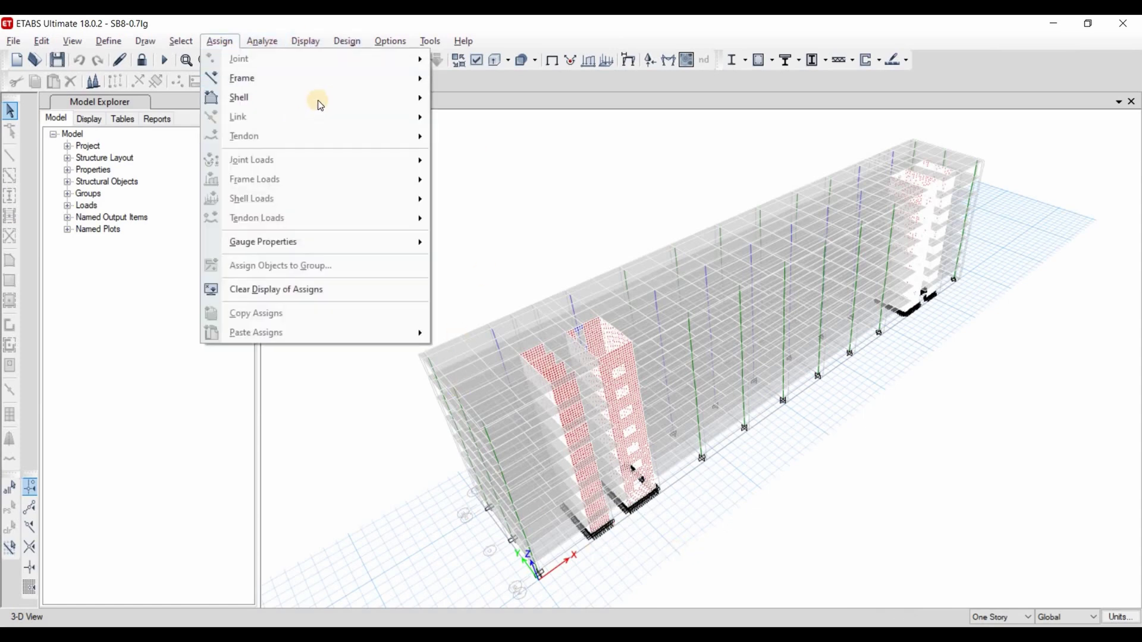
pyautogui.moveTo(310, 98)
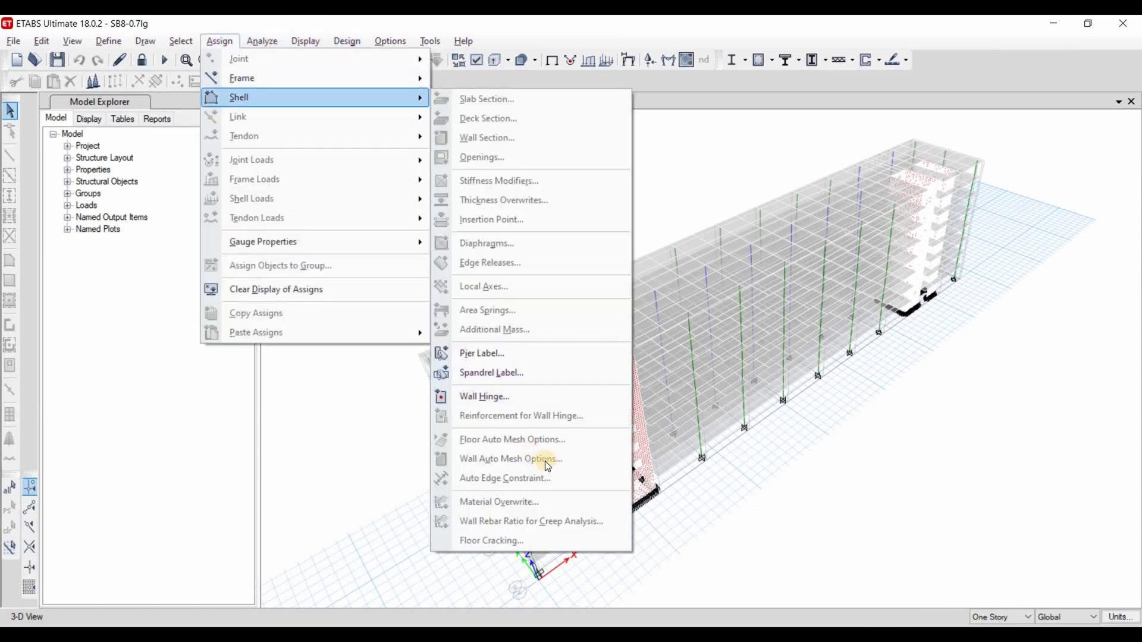
pyautogui.click(495, 557)
pyautogui.click(261, 41)
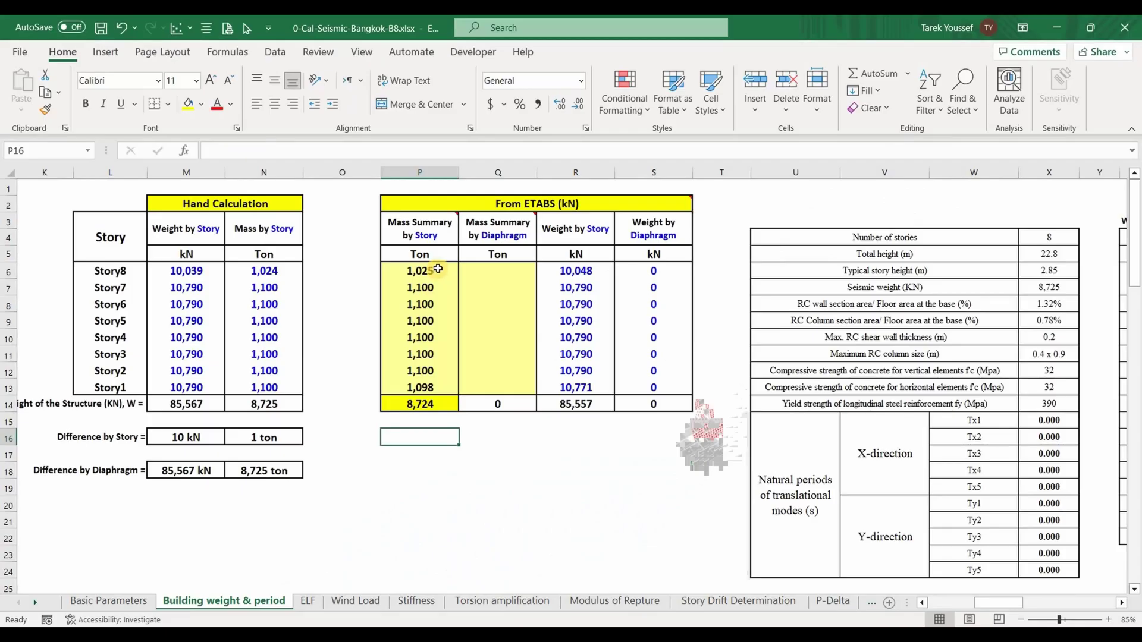
pyautogui.moveTo(436, 271); pyautogui.dragTo(438, 386)
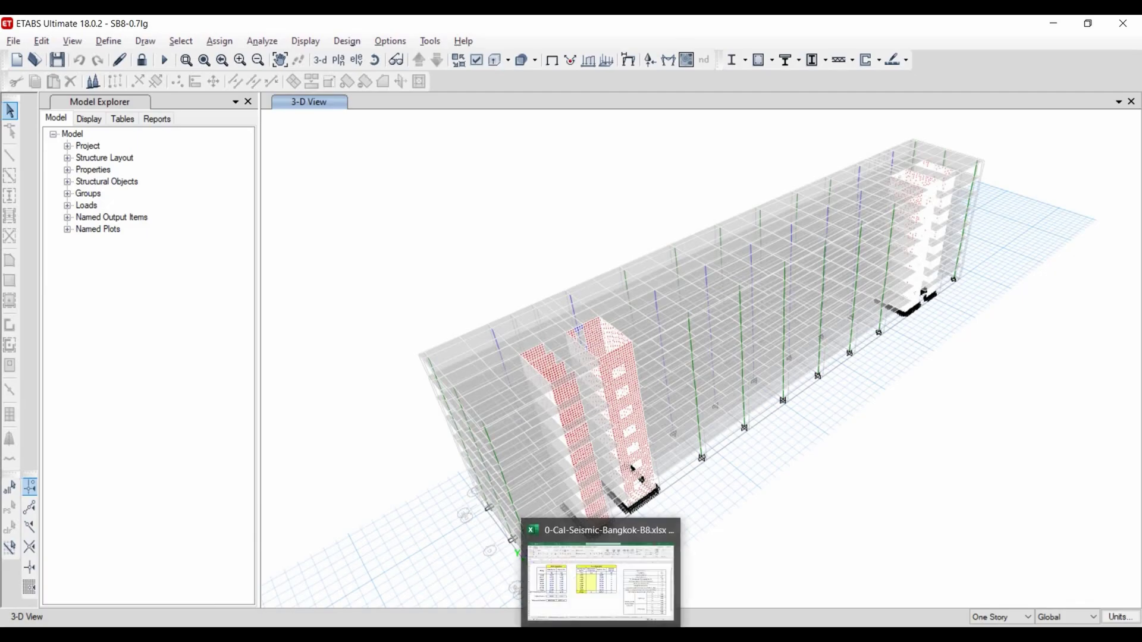
# - Check the Excel note on the Mass Summary by Diaphragm heading and display that mass table in ETABS
pyautogui.click(600, 634)
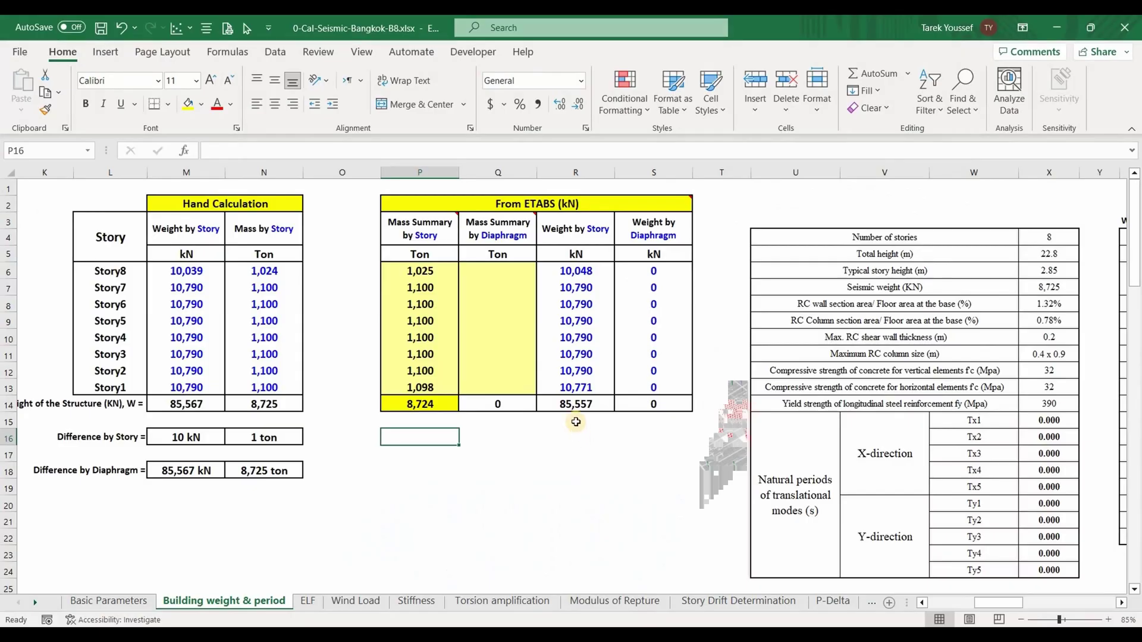
pyautogui.click(502, 231)
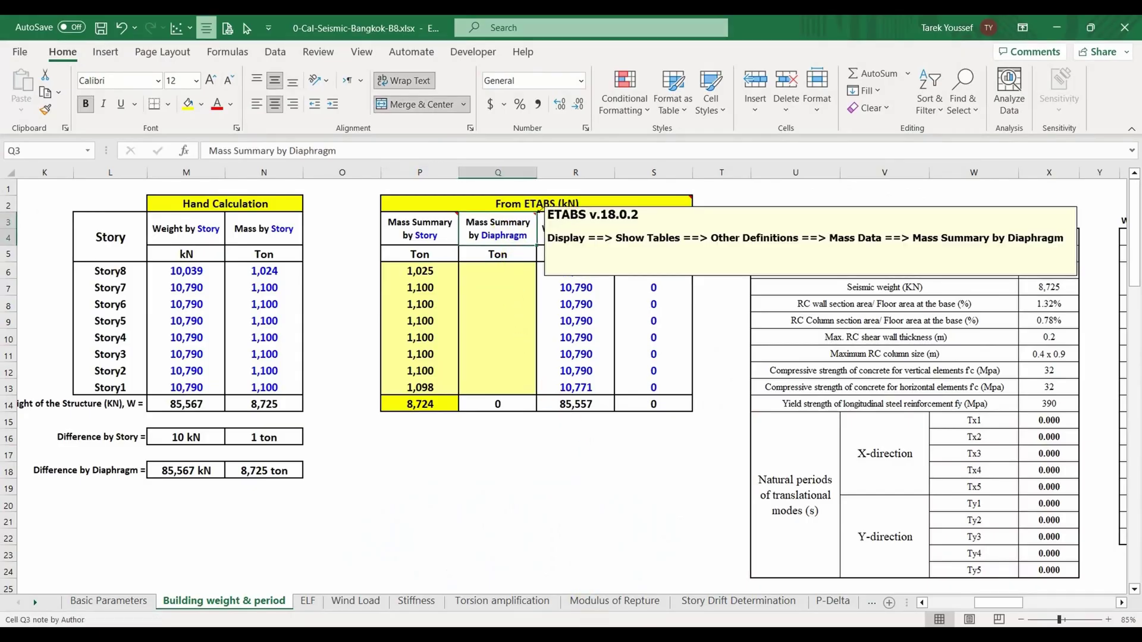
pyautogui.hotkey('alt', 'Tab')
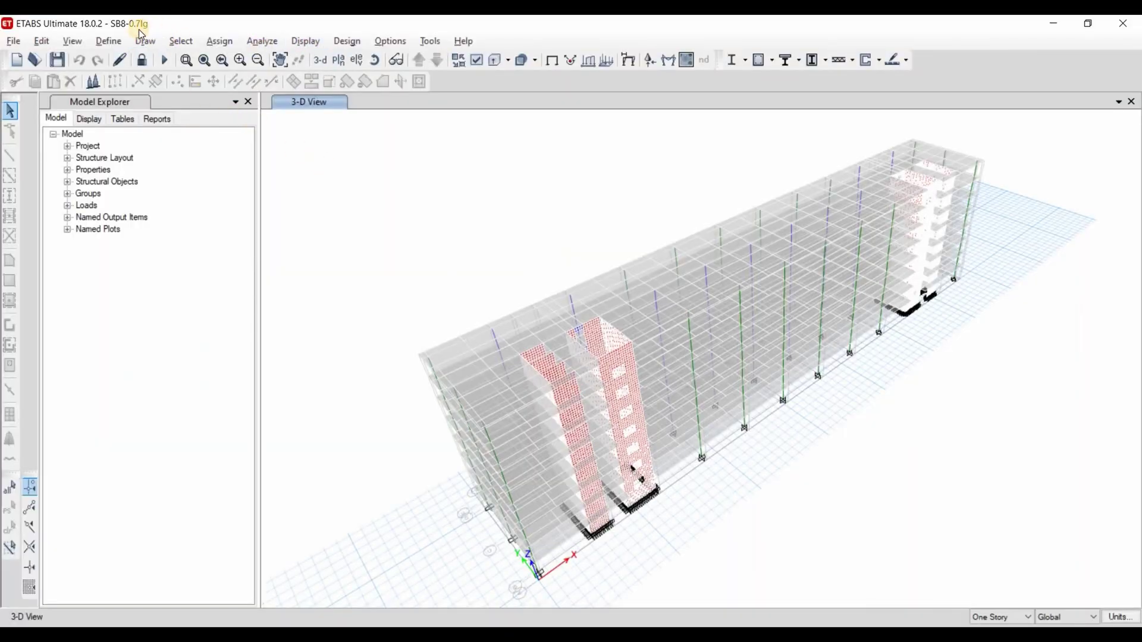
pyautogui.click(309, 43)
pyautogui.click(349, 397)
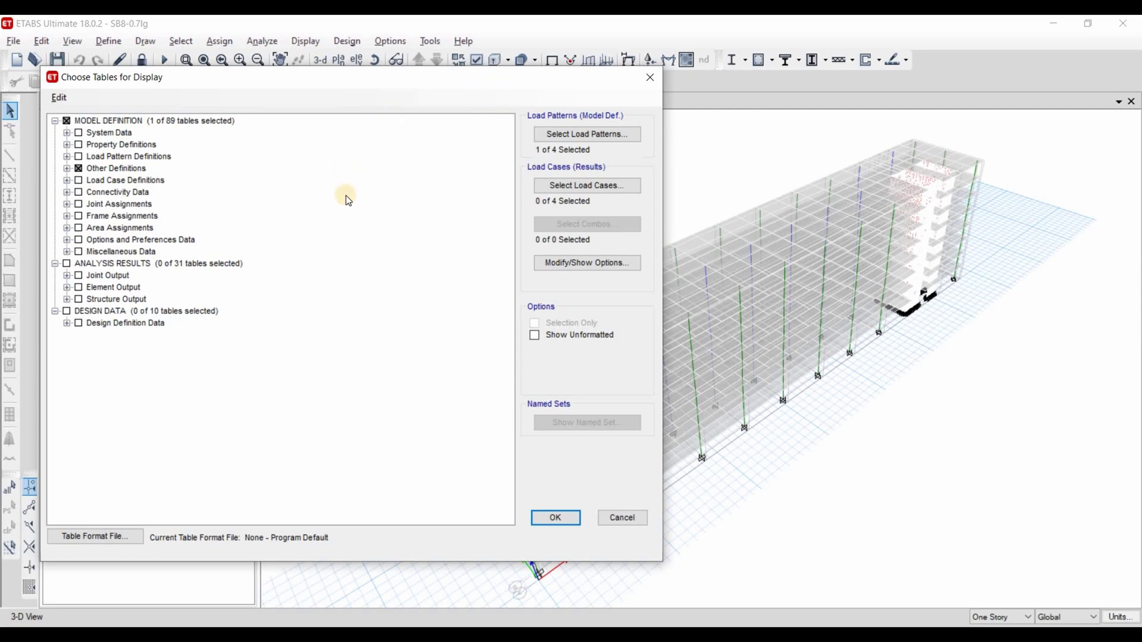
pyautogui.click(67, 168)
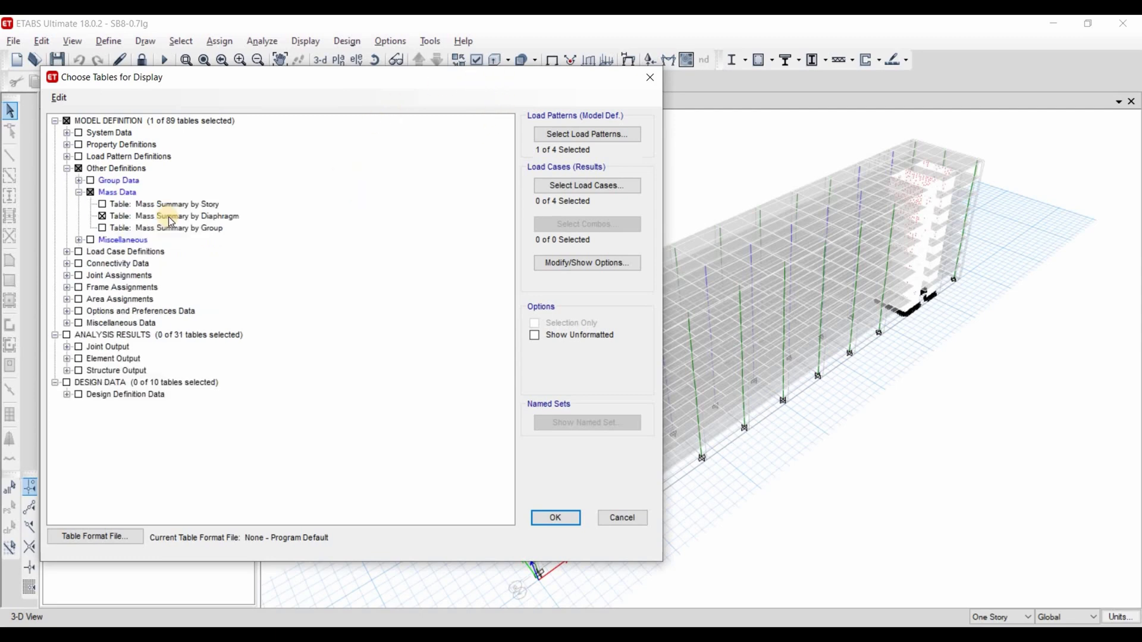
pyautogui.click(544, 518)
# - Copy the Mass X values for Story8 to Story1 from ETABS and paste them into Excel cells Q17 to Q24
pyautogui.moveTo(424, 263); pyautogui.dragTo(437, 369)
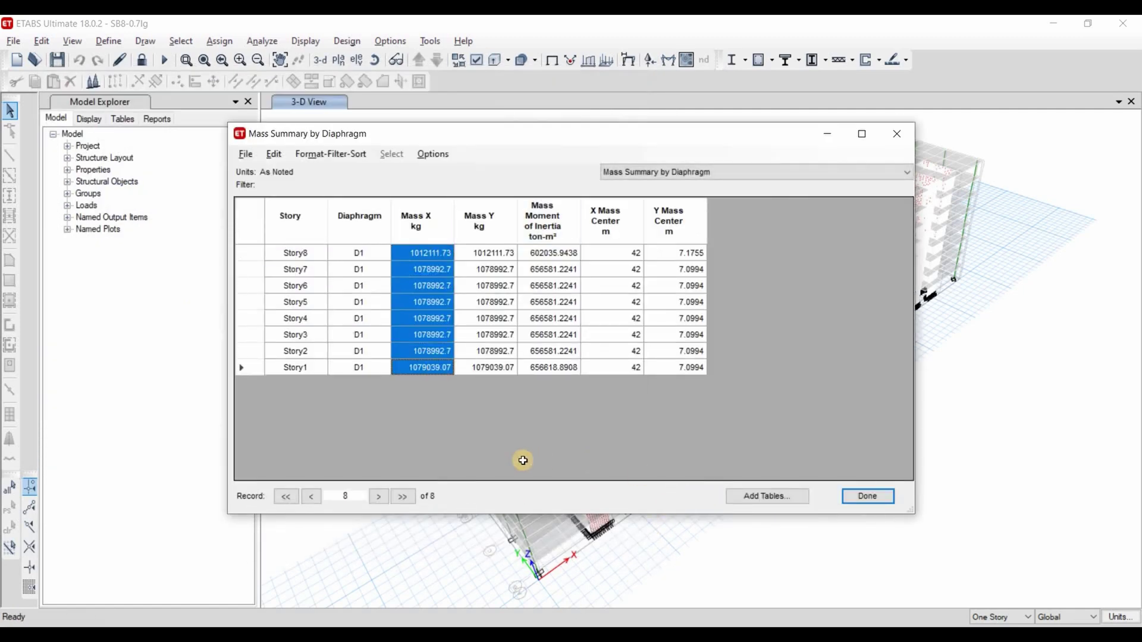
pyautogui.hotkey('alt', 'Tab')
pyautogui.click(505, 455)
pyautogui.write('1012111.73 1078992.7 1078992.7 1078992.7 1078992.7 1078992.7 1078992.7 1079039.07')
# - Convert the pasted diaphragm masses to tons with =Q17/1000 in R17, filled down to R24
pyautogui.click(580, 454)
pyautogui.write('=')
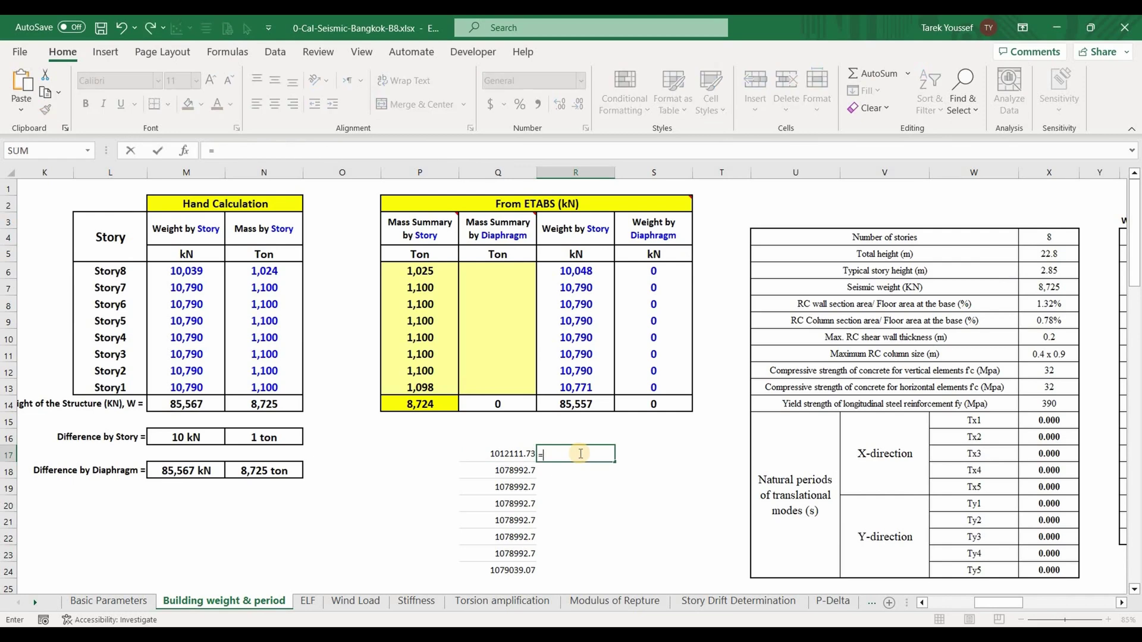
pyautogui.press('Left')
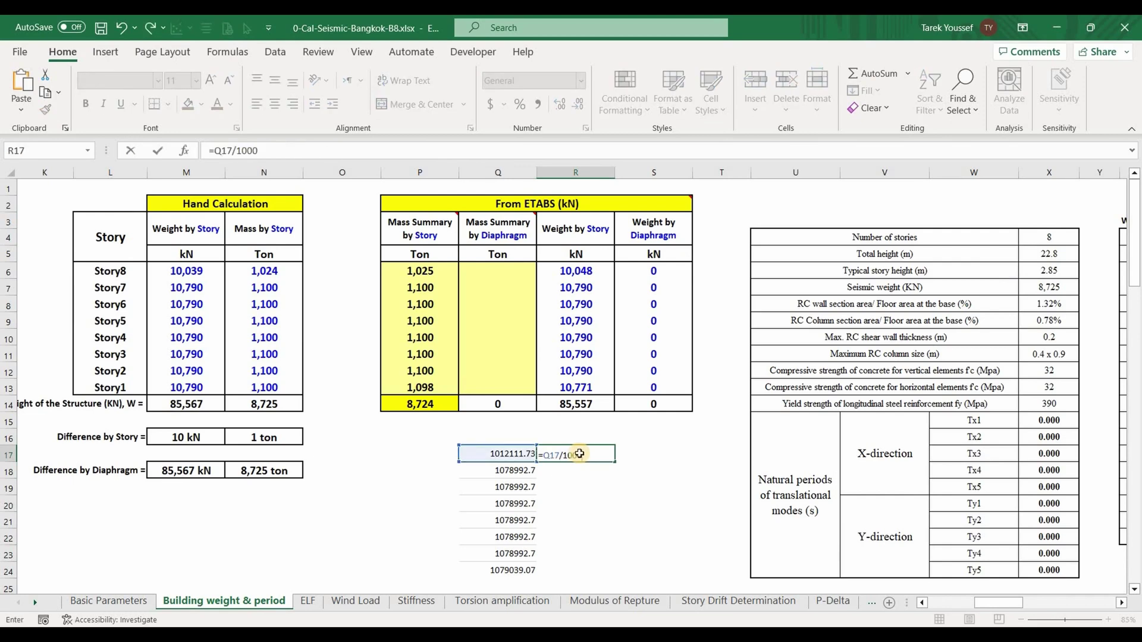
pyautogui.write('/1000')
pyautogui.hotkey('ctrl', 'Return')
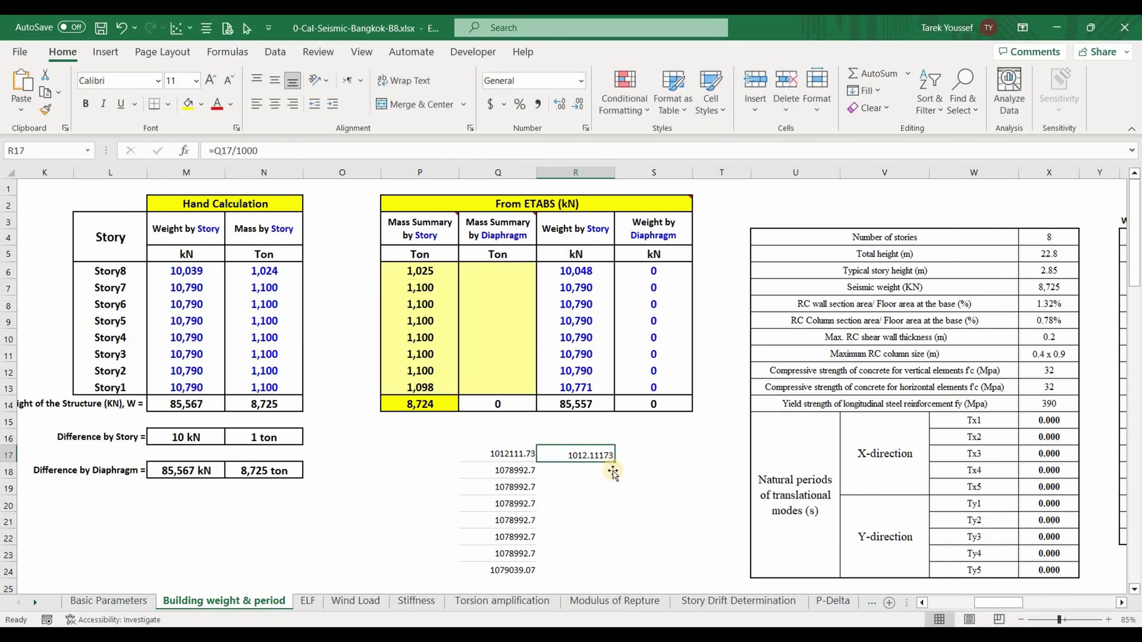
pyautogui.doubleClick(613, 468)
# - Copy the converted diaphragm masses and paste them as values into the Mass Summary by Diaphragm column from Q6 to Q13
pyautogui.hotkey('ctrl', 'c')
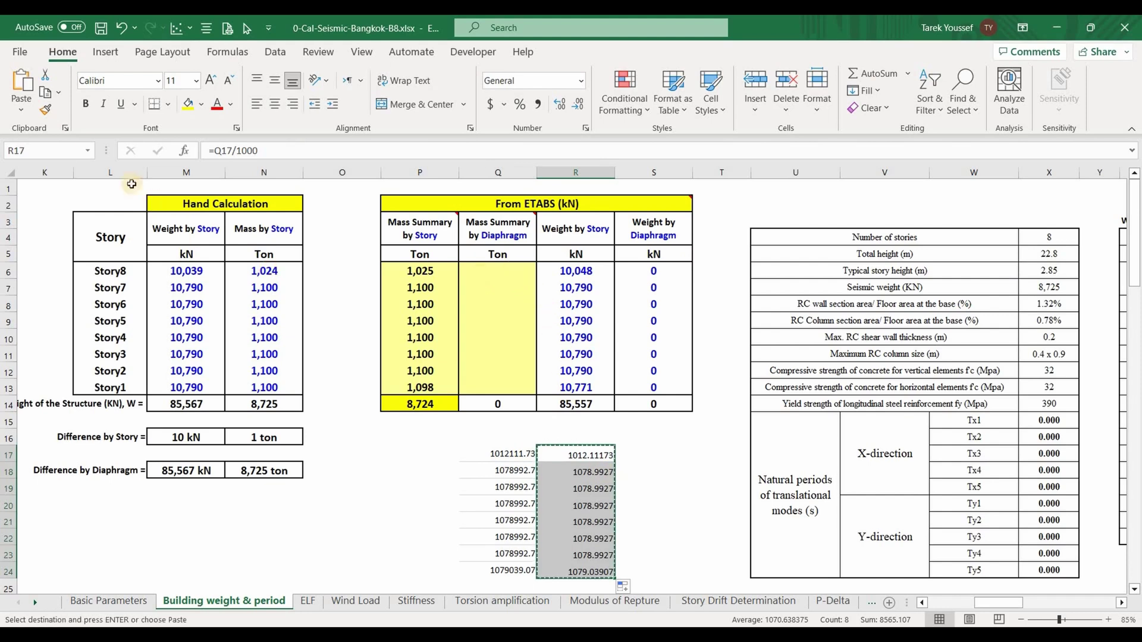
pyautogui.click(498, 271)
pyautogui.click(19, 112)
pyautogui.click(25, 225)
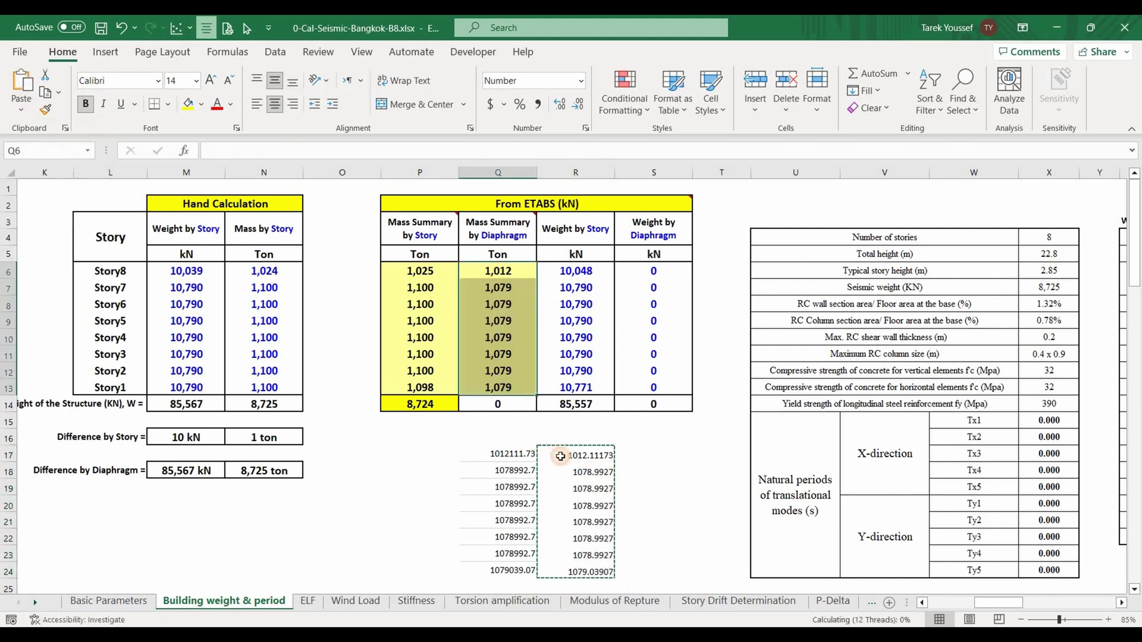
# - Clear the temporary diaphragm masses and conversion formulas in Q17:R24 below the From ETABS table
pyautogui.click(654, 487)
pyautogui.press('Escape')
pyautogui.moveTo(498, 437); pyautogui.dragTo(575, 437)
pyautogui.moveTo(614, 445); pyautogui.dragTo(627, 565)
# - Inspect the Difference by Diaphragm weight formula in M18 without changing it
pyautogui.click(186, 470)
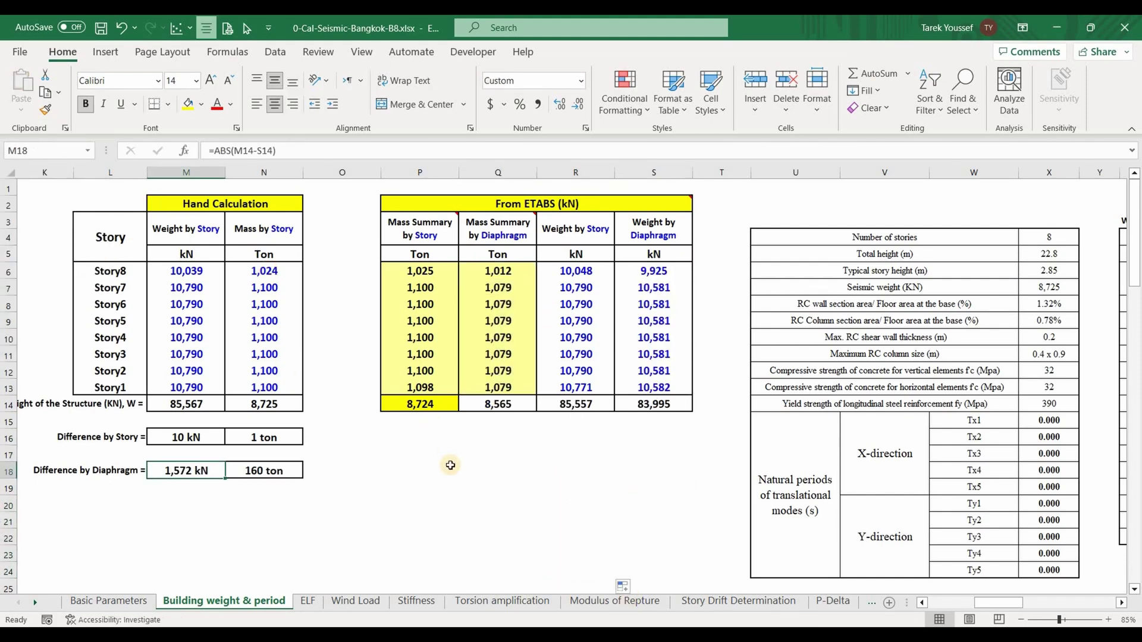
pyautogui.press('F2')
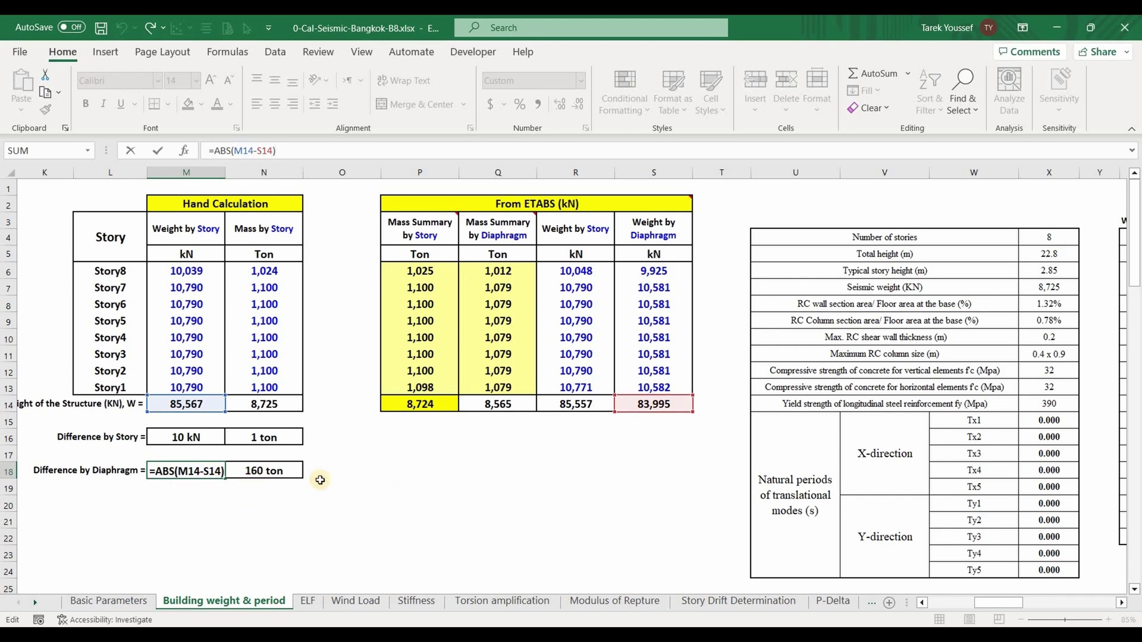
pyautogui.press('Return')
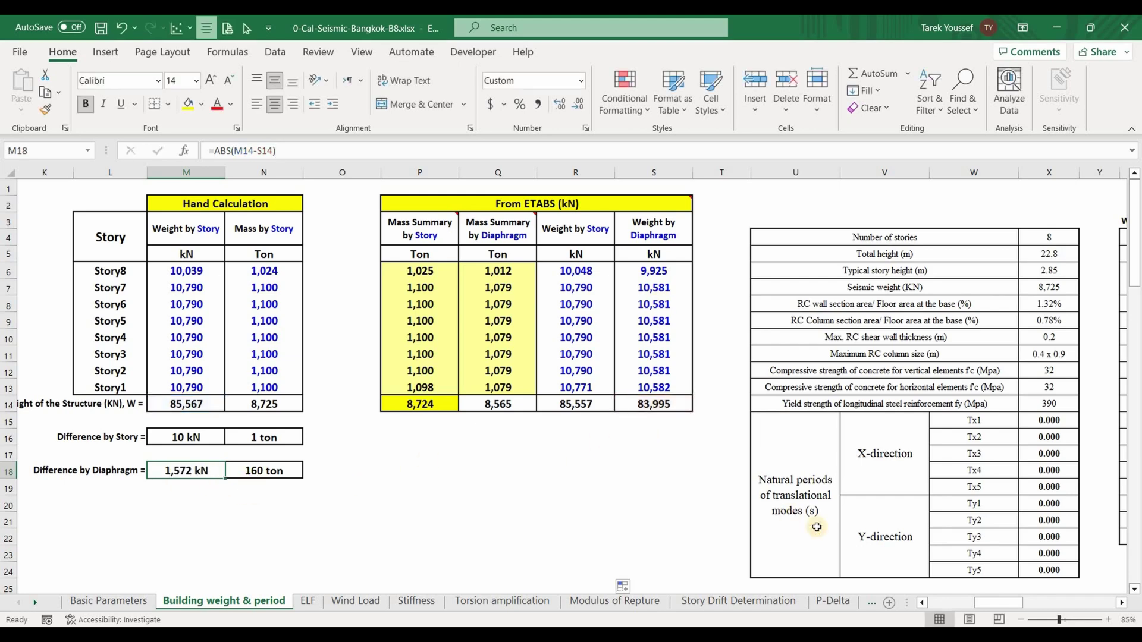
# - Read the From ETABS heading's note on matching diaphragm masses and compare the mass totals in Q14 and P14
pyautogui.click(570, 205)
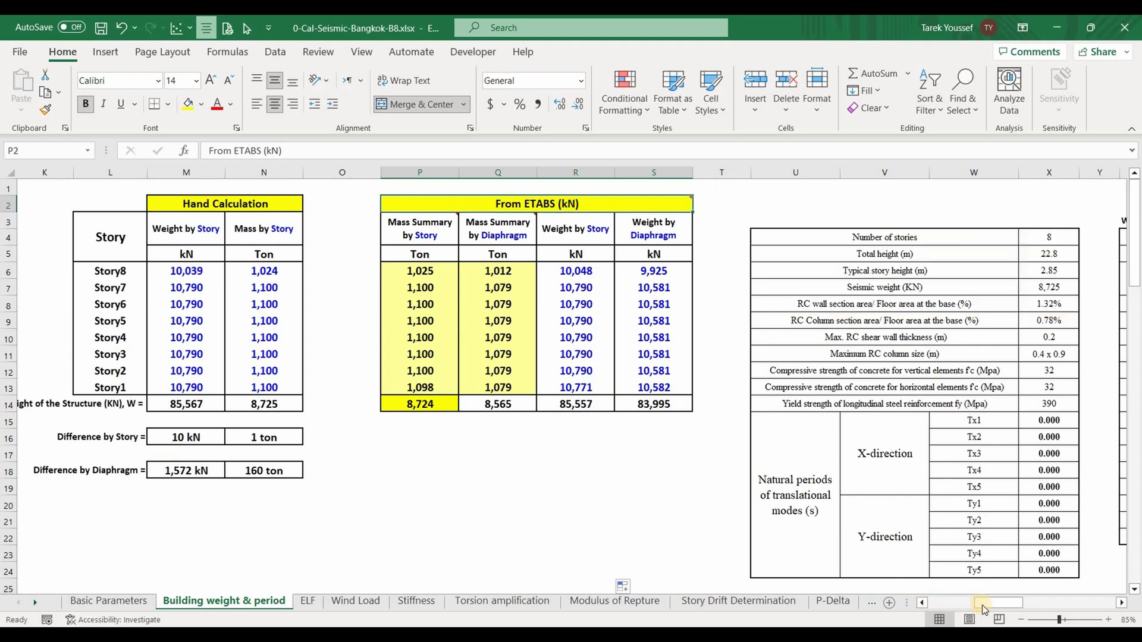
pyautogui.moveTo(981, 603); pyautogui.dragTo(984, 603)
pyautogui.moveTo(534, 208)
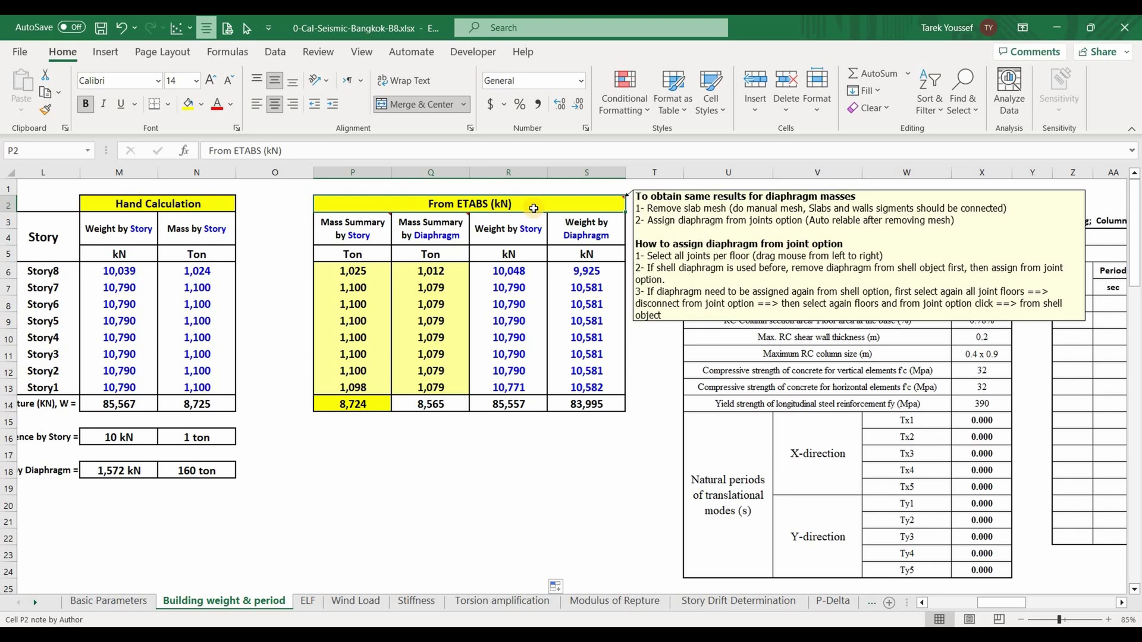
pyautogui.click(424, 401)
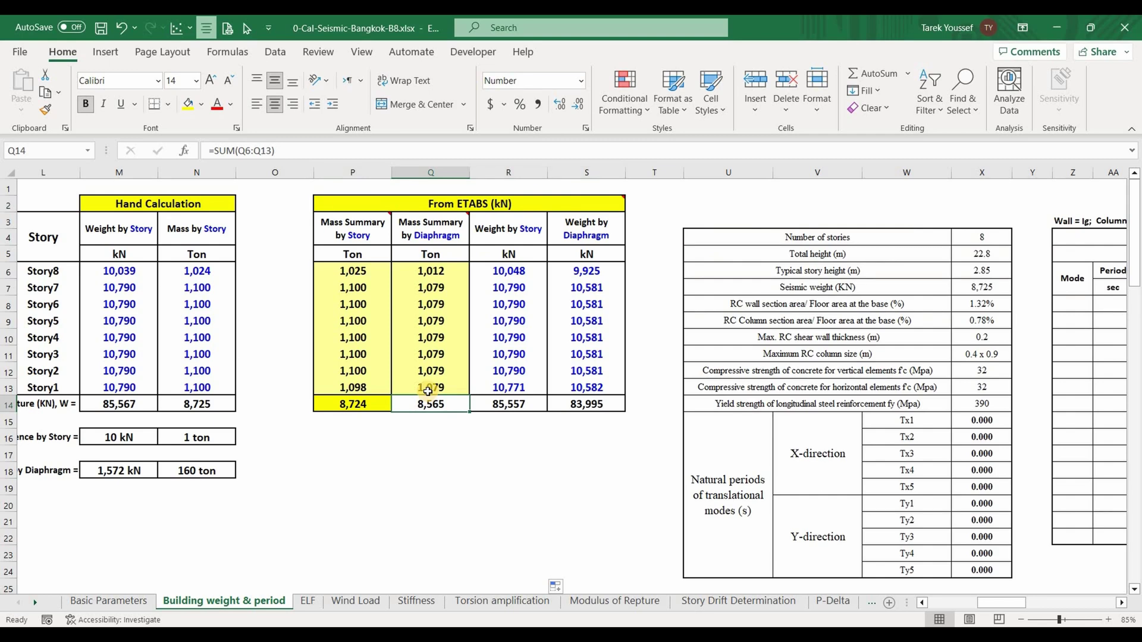
pyautogui.click(376, 406)
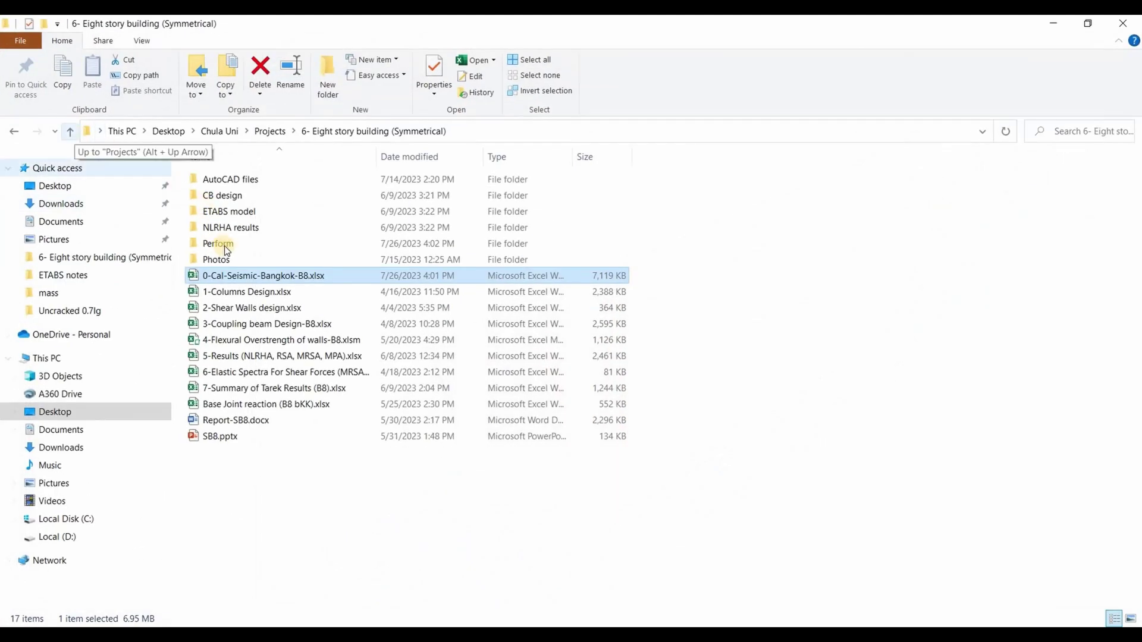
# - Open the SB8 ETABS model from the project's Perform folder and maximize its window
pyautogui.doubleClick(237, 244)
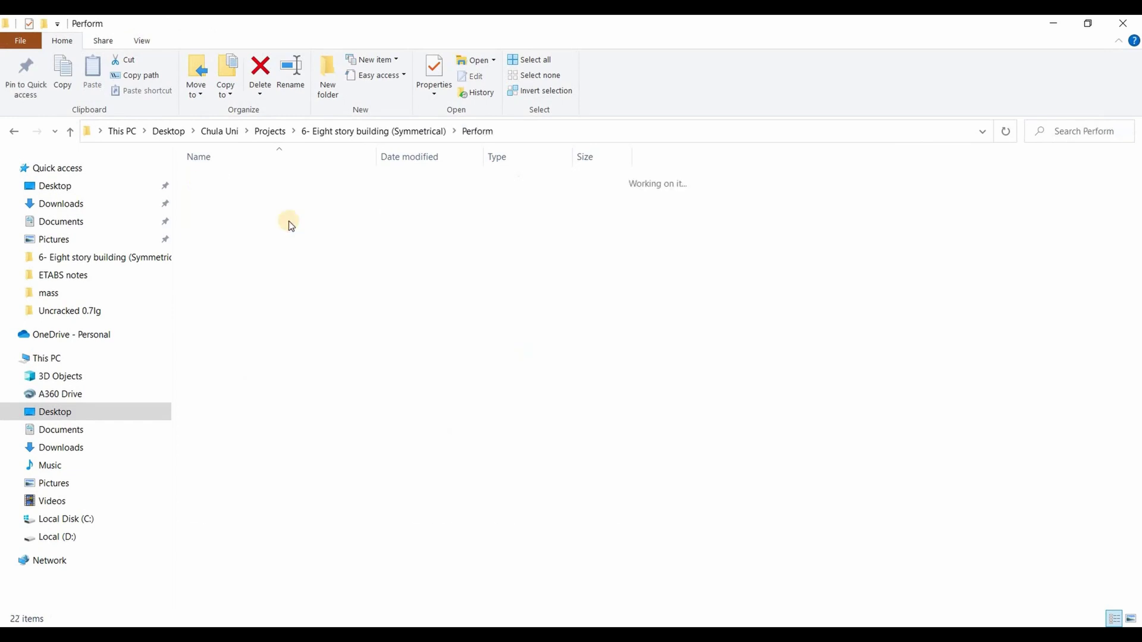
pyautogui.doubleClick(533, 237)
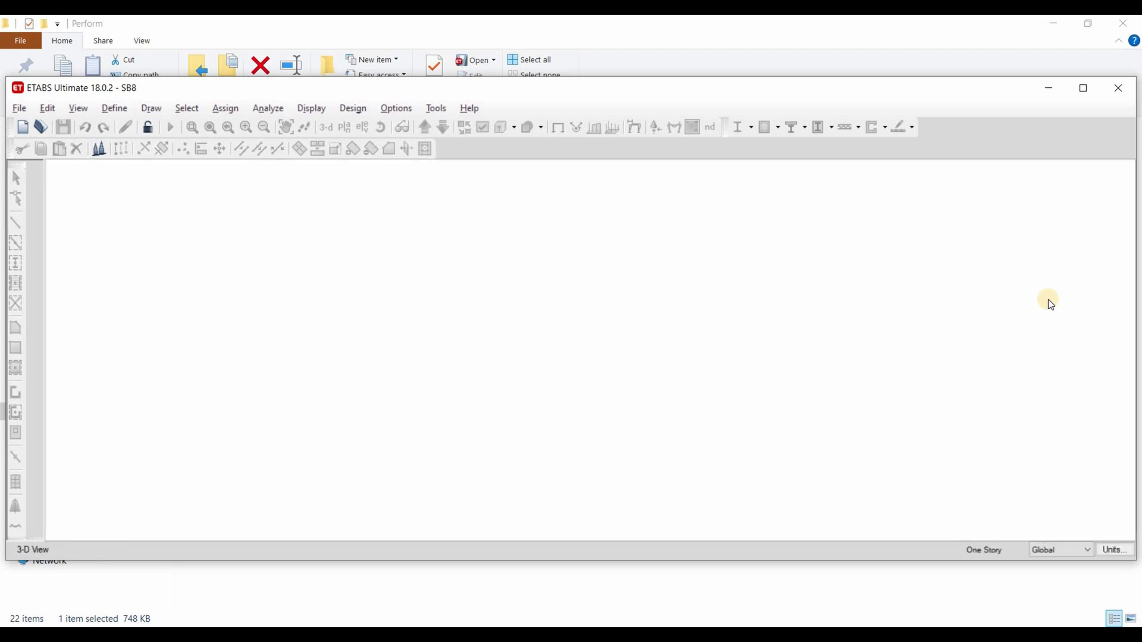
pyautogui.click(1082, 88)
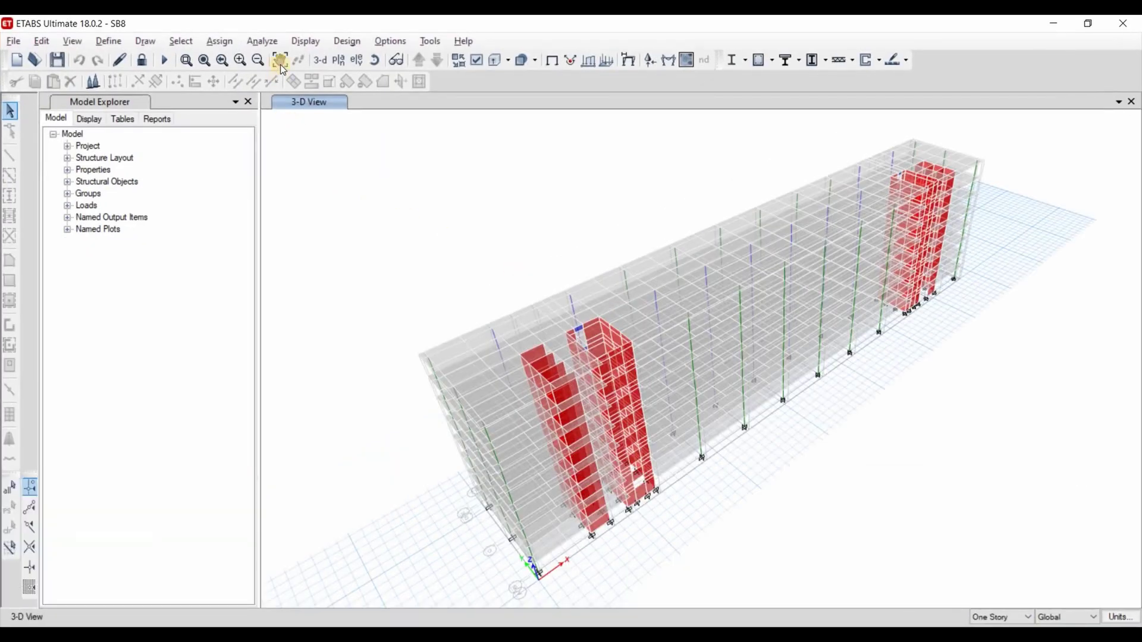
# - Display the Mass Summary by Story table from the Mass Data definitions of the SB8 model
pyautogui.click(304, 43)
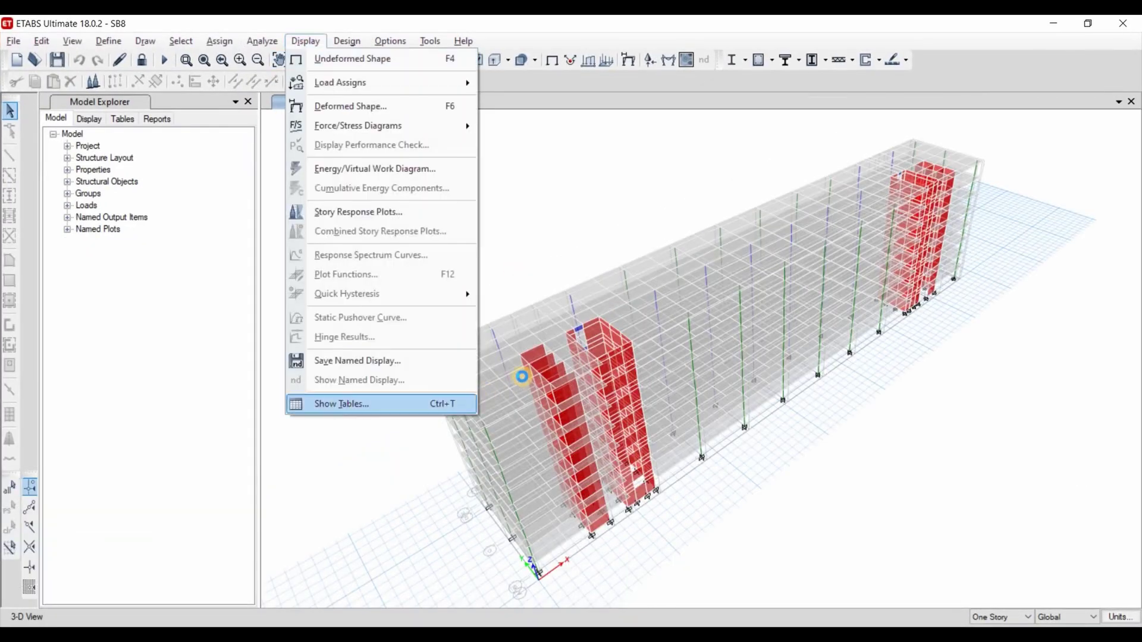
pyautogui.click(343, 402)
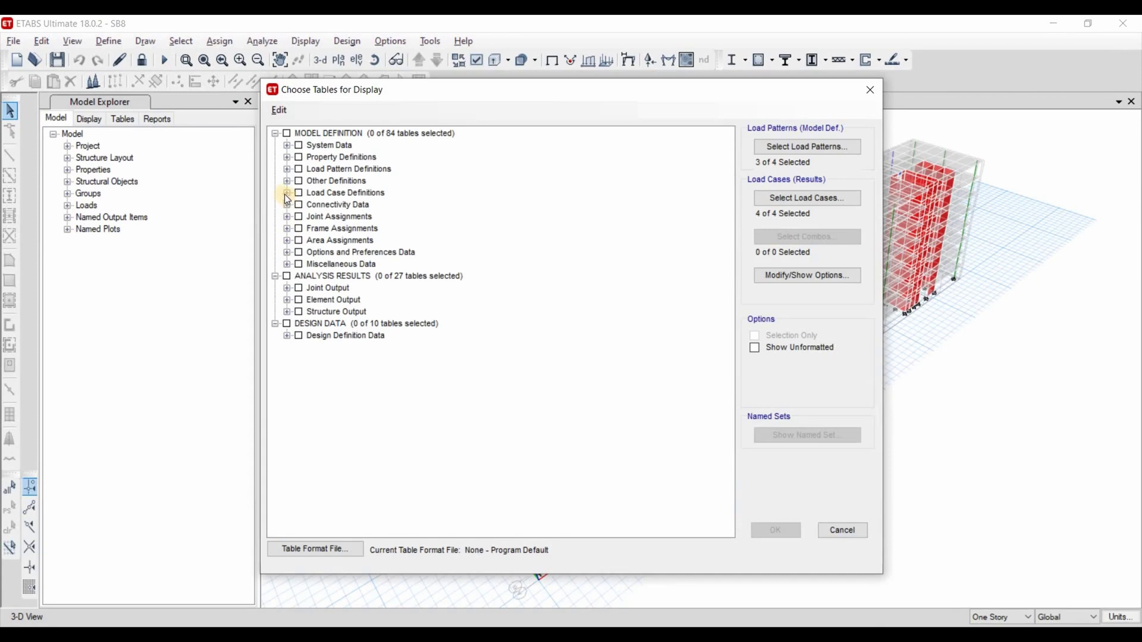
pyautogui.click(288, 180)
pyautogui.click(299, 205)
pyautogui.click(384, 217)
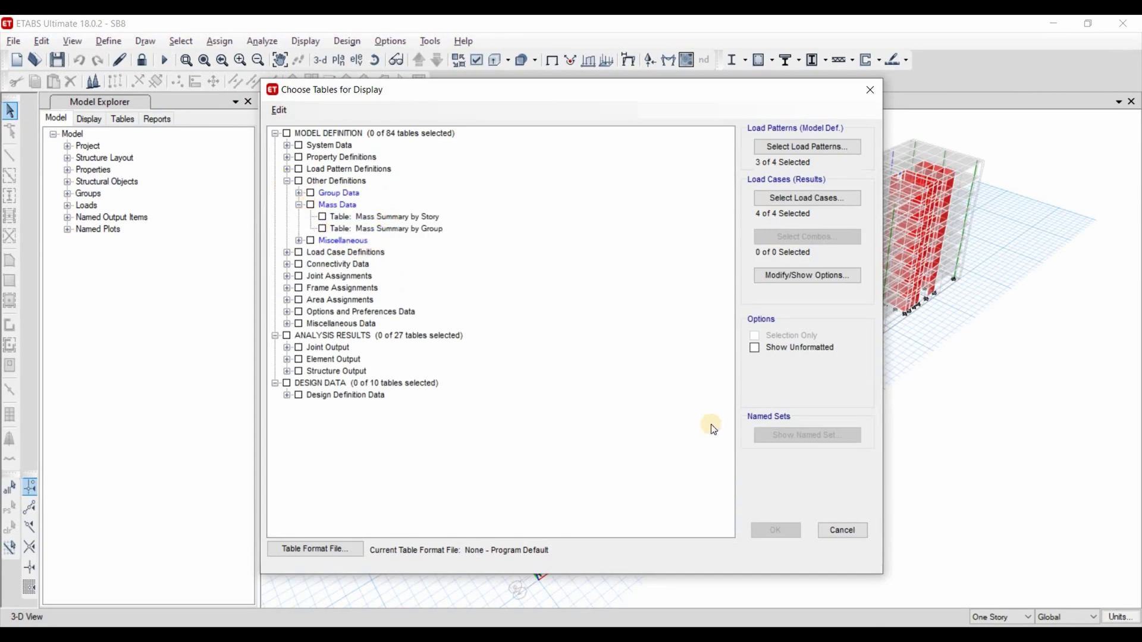
pyautogui.click(788, 527)
pyautogui.click(775, 530)
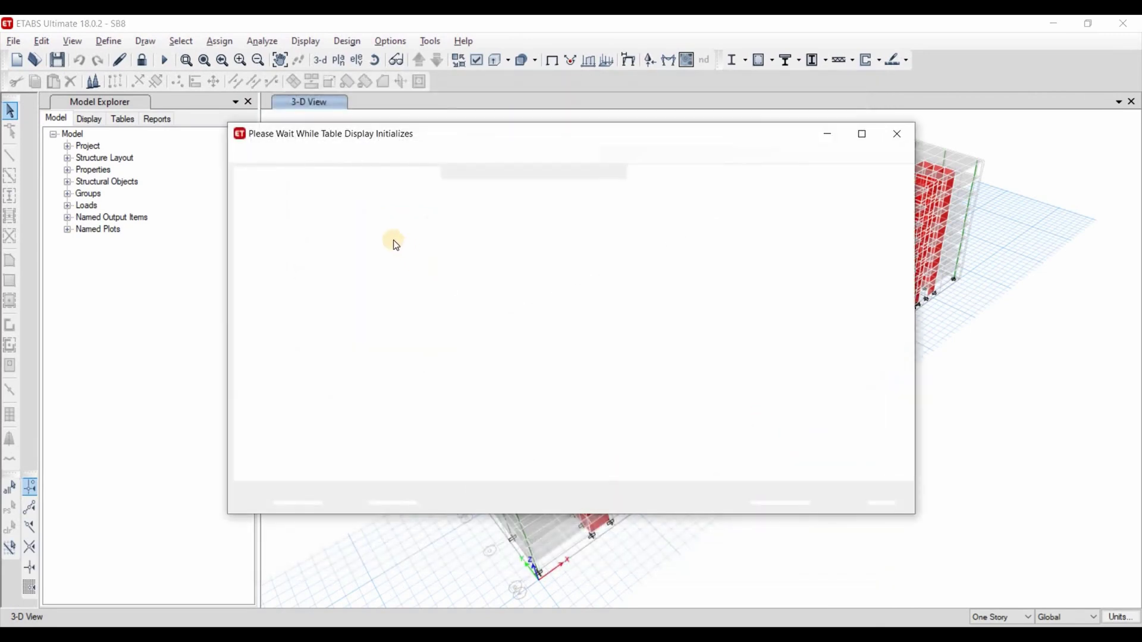
# - Copy the UX masses for Story8 to Story1 and paste them into Excel cells P16 to P23
pyautogui.moveTo(383, 345); pyautogui.dragTo(379, 339)
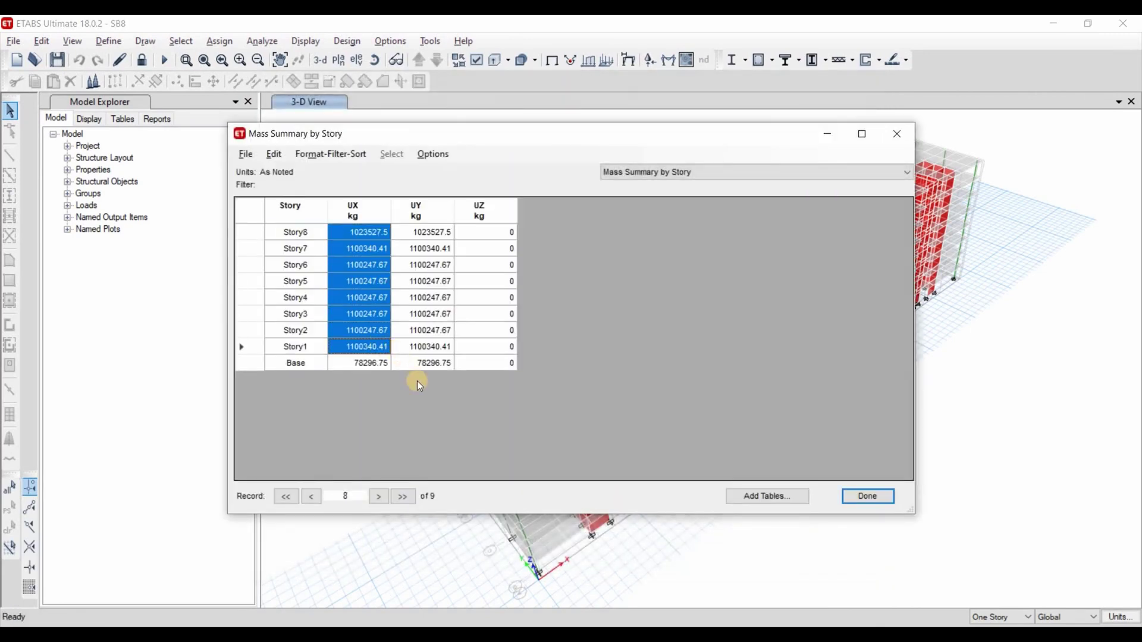
pyautogui.hotkey('ctrl', 'c')
pyautogui.hotkey('alt', 'Tab')
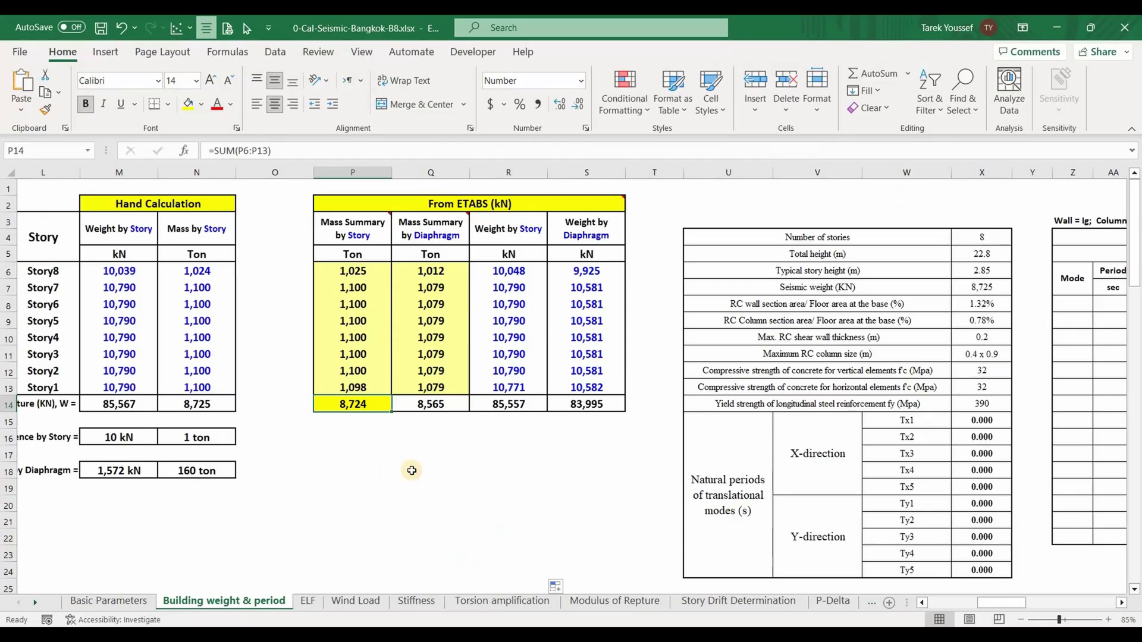
pyautogui.click(356, 437)
pyautogui.hotkey('ctrl', 'v')
# - Add a sum of the pasted SB8 story masses in P24
pyautogui.click(367, 497)
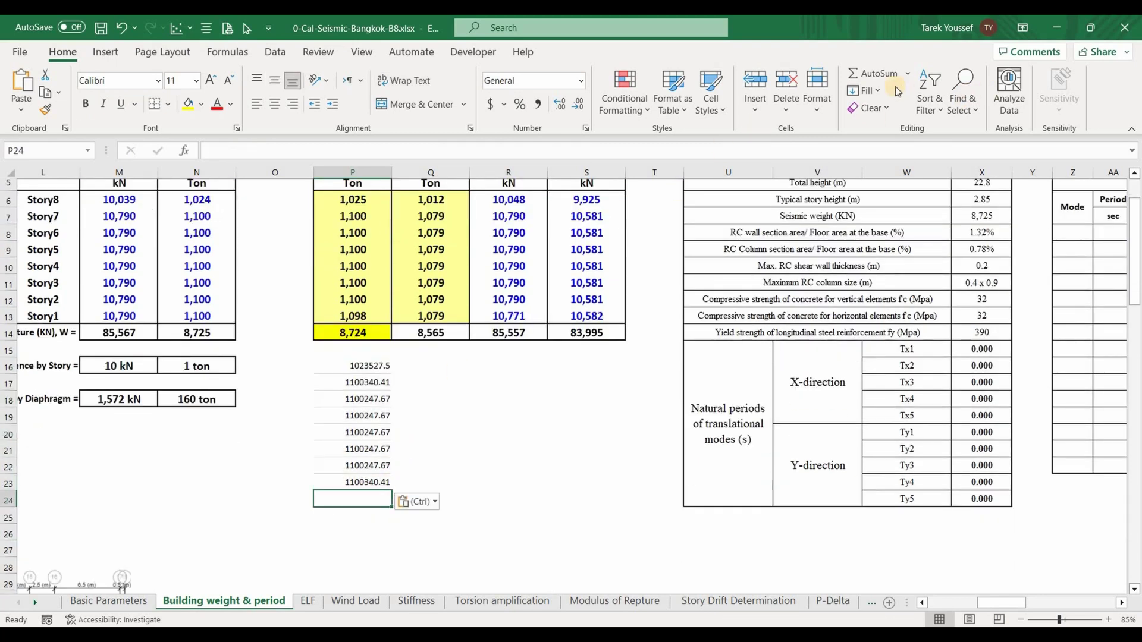
pyautogui.hotkey('alt', '=')
pyautogui.press('Return')
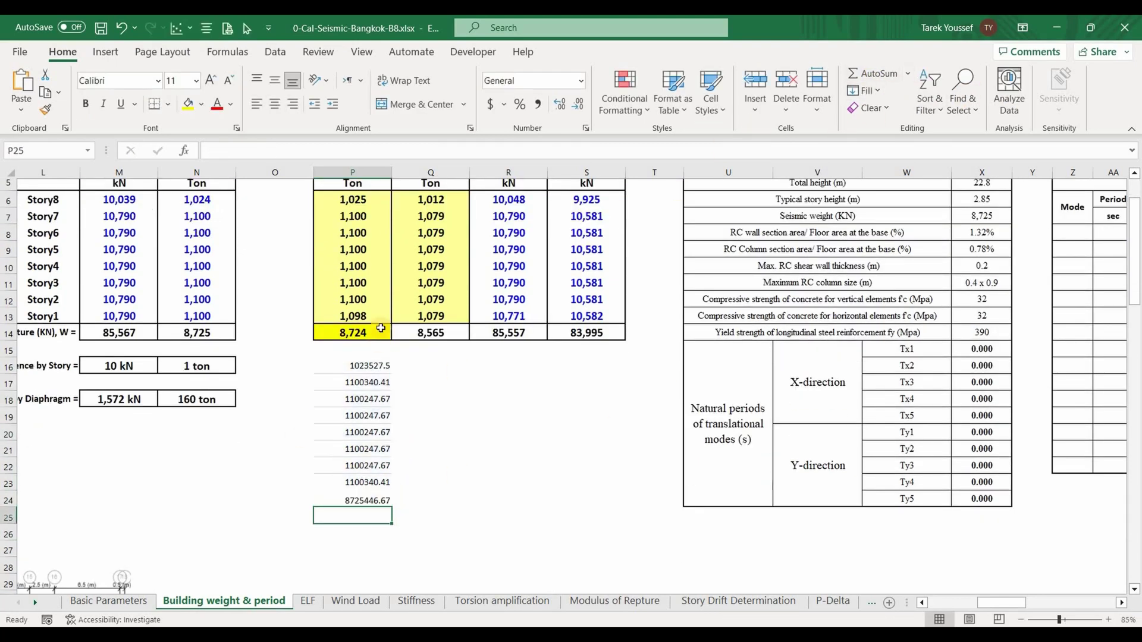
# - Copy the formatting of the story mass cells P6:P14 onto the pasted SB8 masses in P16:P24
pyautogui.moveTo(357, 200); pyautogui.dragTo(358, 332)
pyautogui.rightClick(369, 331)
pyautogui.click(551, 125)
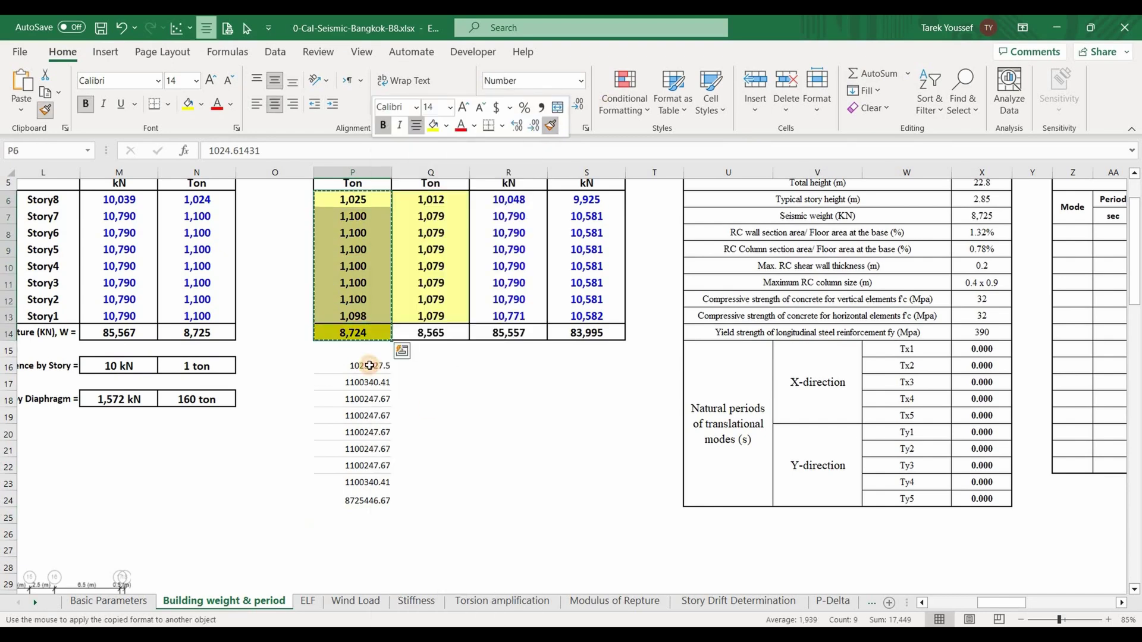
pyautogui.click(370, 364)
pyautogui.click(508, 449)
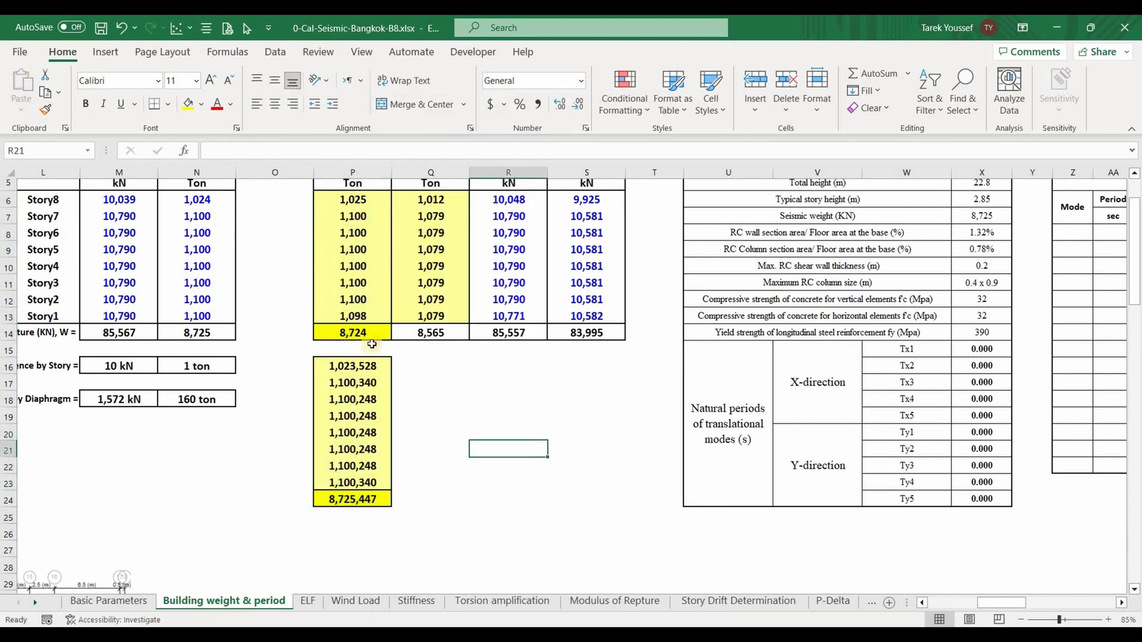
# - Enter =P16/1000 in Q16 and fill it down to Q23 to convert the SB8 story masses to tons
pyautogui.click(423, 367)
pyautogui.write('=')
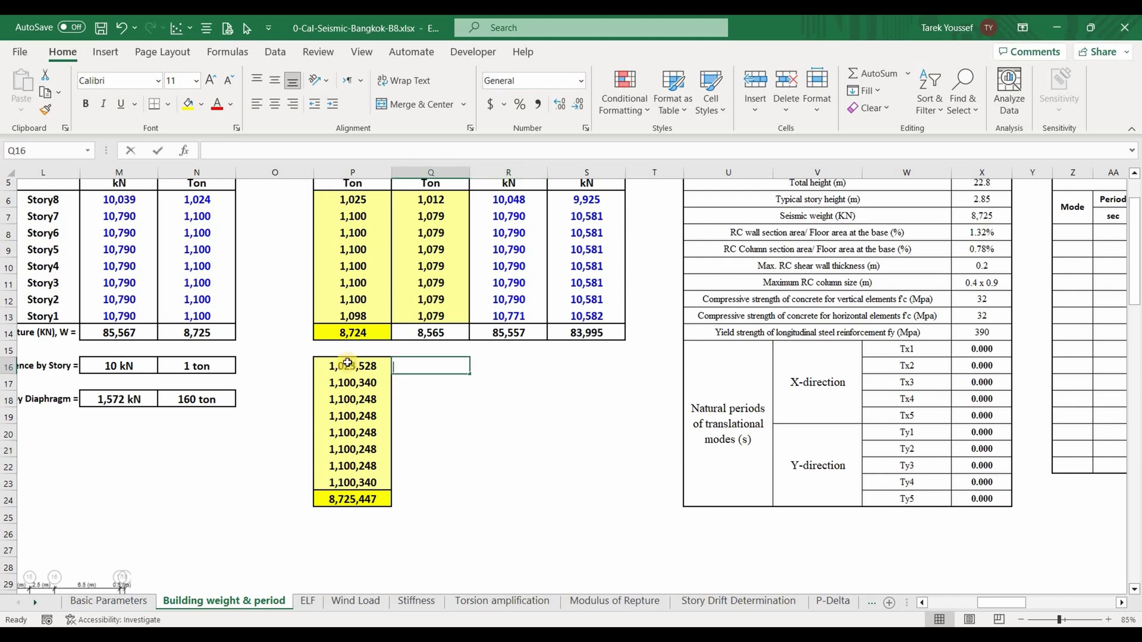
pyautogui.click(347, 363)
pyautogui.write('/1000')
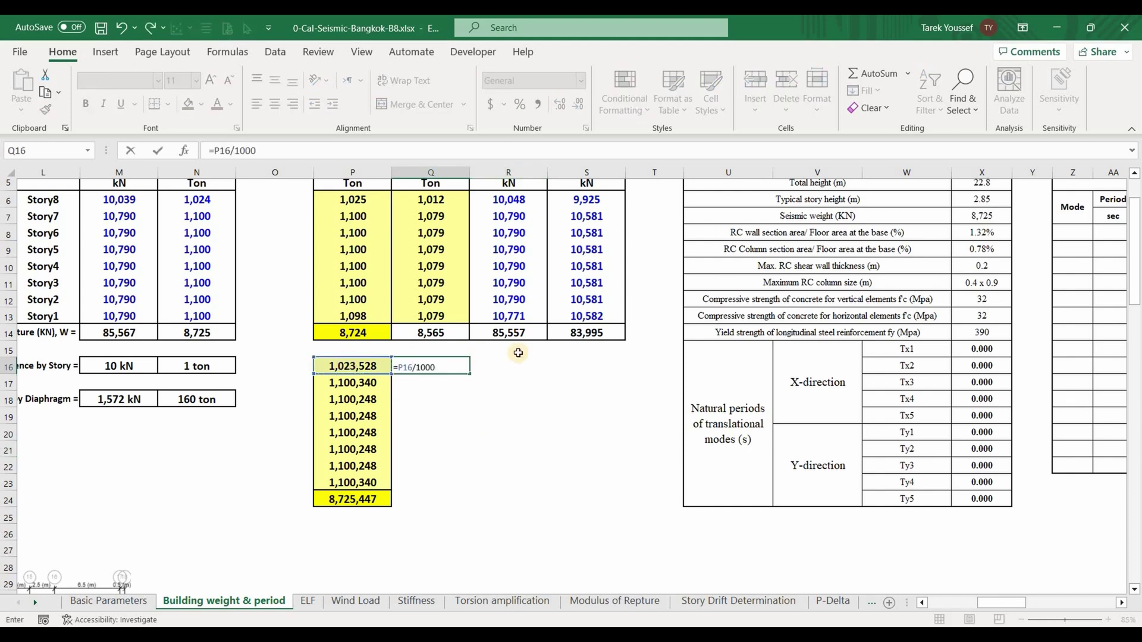
pyautogui.press('Return')
pyautogui.click(448, 367)
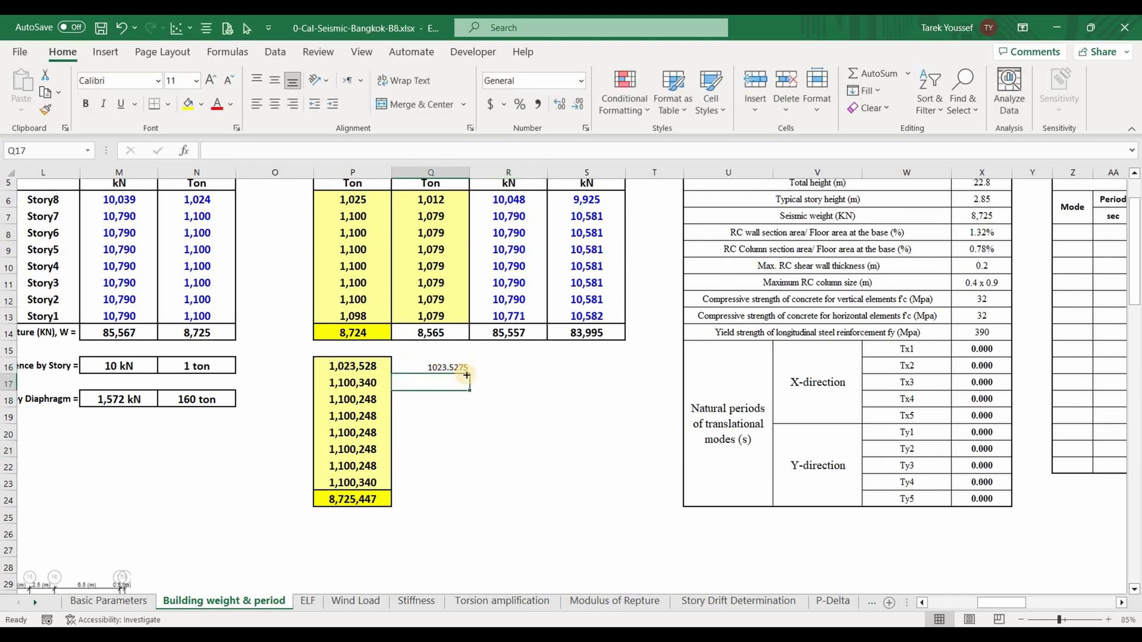
pyautogui.moveTo(469, 374); pyautogui.dragTo(453, 491)
pyautogui.moveTo(369, 405); pyautogui.dragTo(365, 482)
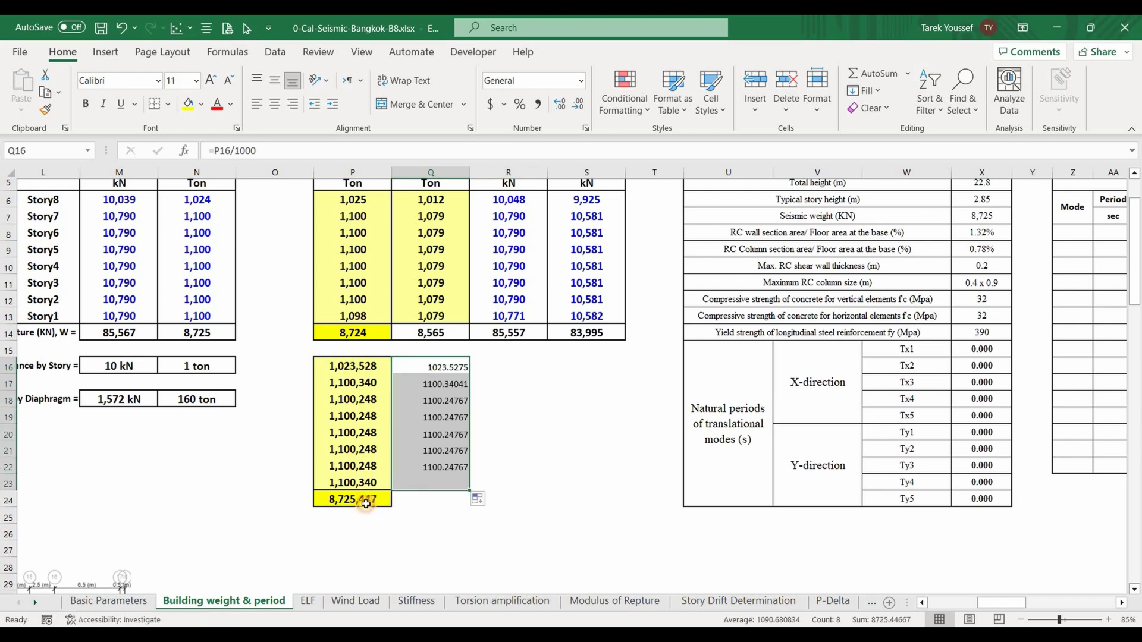
# - Copy the formatting of P16:P24 onto the converted masses in Q16:Q24
pyautogui.moveTo(350, 366); pyautogui.dragTo(357, 499)
pyautogui.rightClick(367, 502)
pyautogui.click(546, 545)
pyautogui.click(455, 367)
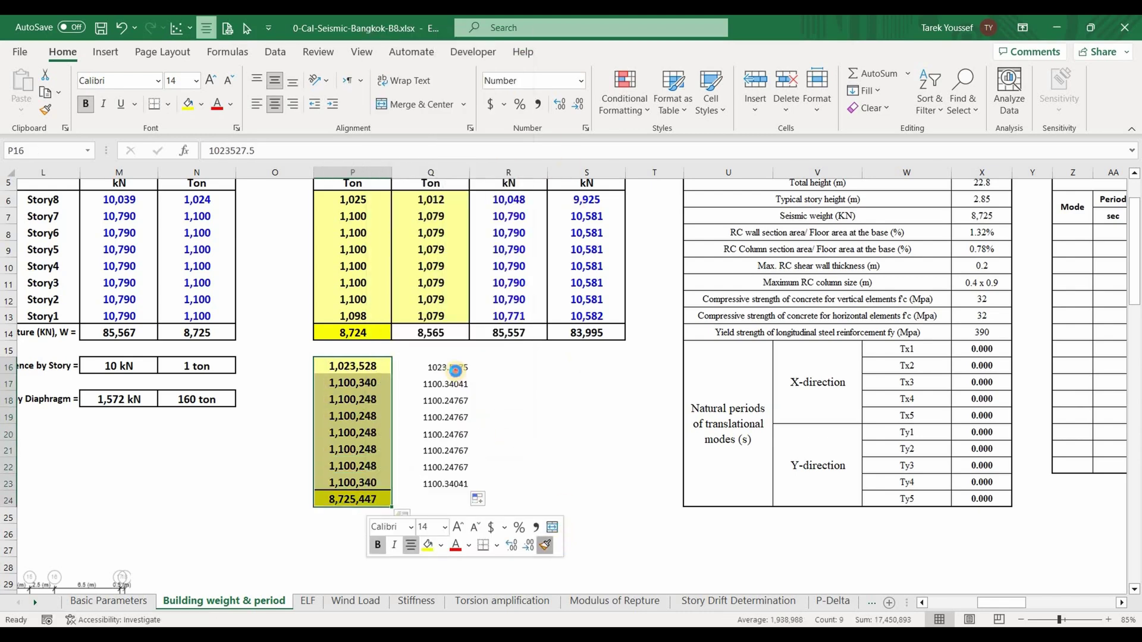
pyautogui.click(518, 466)
# - Copy the sum formula from P24 into Q24 to total the converted masses
pyautogui.click(360, 499)
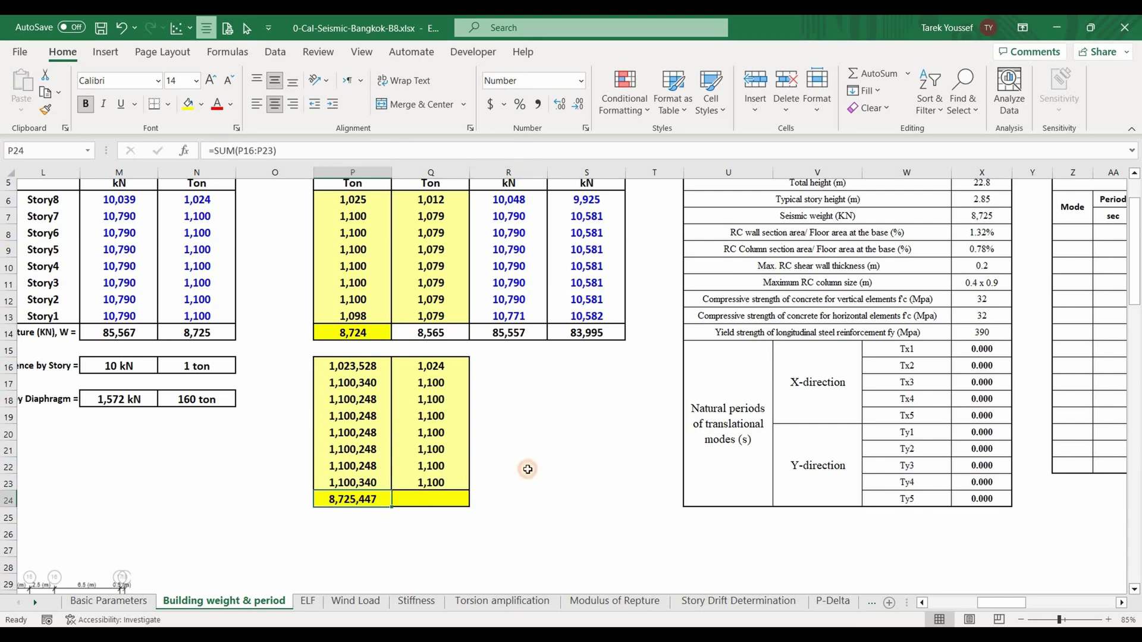
pyautogui.hotkey('ctrl', 'c')
pyautogui.click(424, 502)
pyautogui.hotkey('ctrl', 'v')
pyautogui.click(524, 453)
# - Replace the conversion formulas in Q16:Q23 with their values
pyautogui.moveTo(440, 367); pyautogui.dragTo(443, 482)
pyautogui.hotkey('ctrl', 'c')
pyautogui.click(20, 112)
pyautogui.click(25, 220)
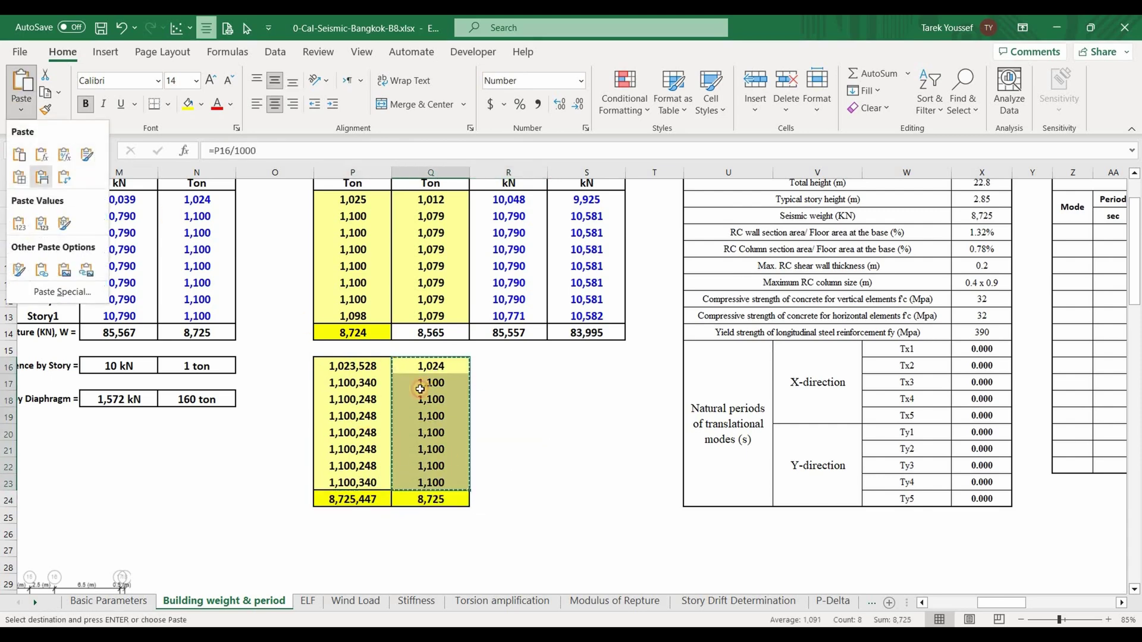
pyautogui.click(550, 412)
pyautogui.press('Escape')
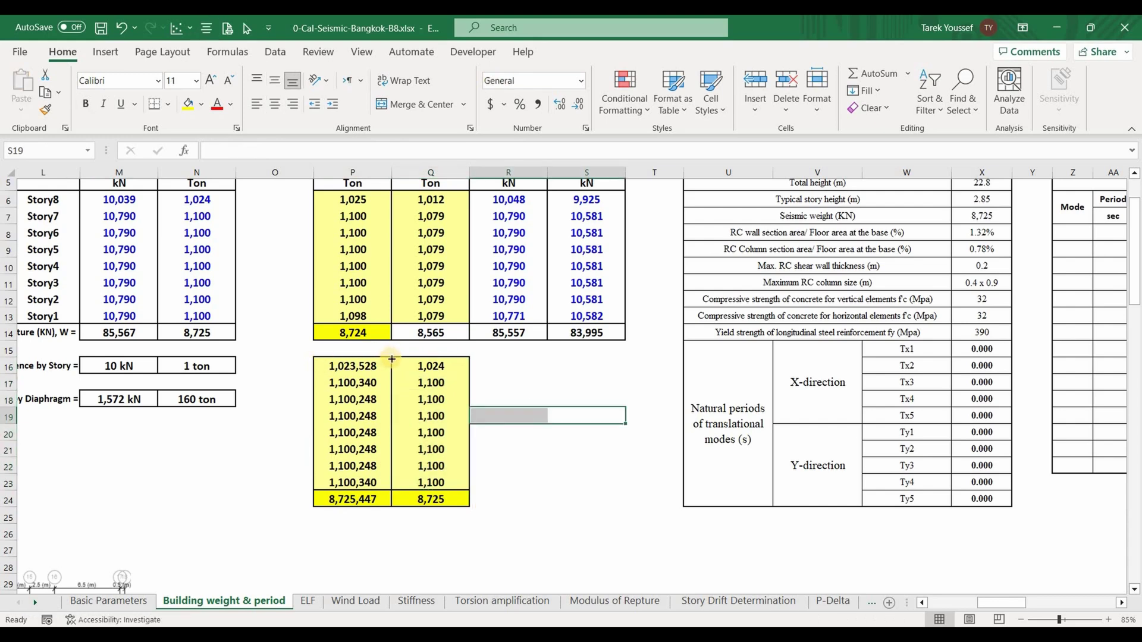
# - Remove the unconverted SB8 masses, their sum and their formatting from P16:P24
pyautogui.click(390, 355)
pyautogui.moveTo(390, 356); pyautogui.dragTo(542, 490)
pyautogui.press('Delete')
pyautogui.click(586, 432)
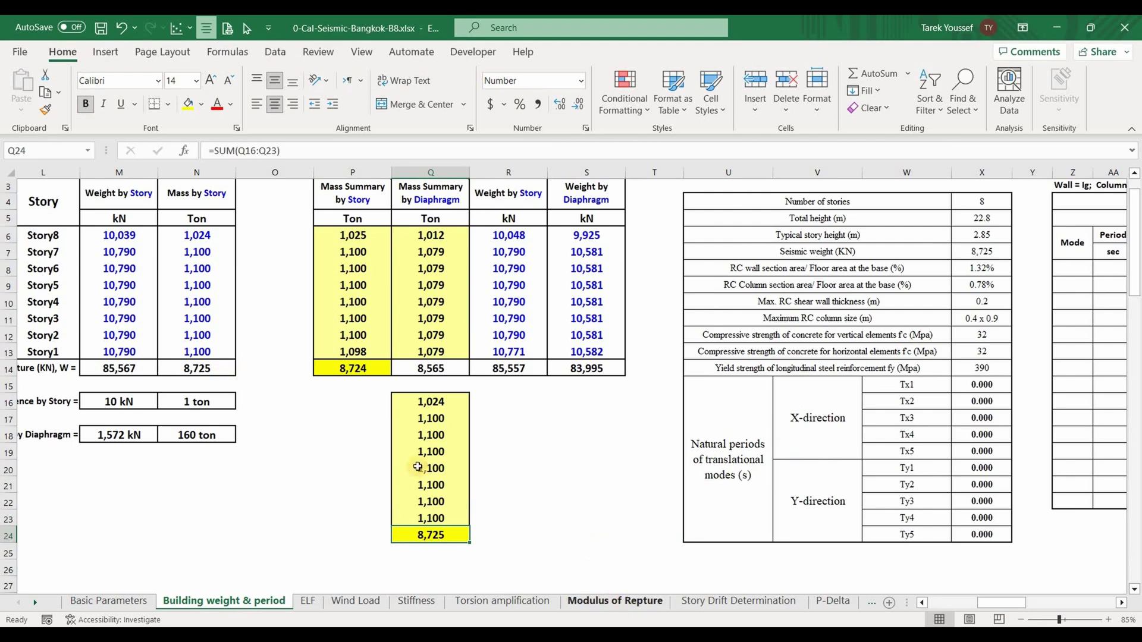
# - Compare the SB8 masses in Q16:Q23 with the mass tables above, view the SB8 model in ETABS and return to Excel
pyautogui.click(458, 568)
pyautogui.scroll(1, 461, 509)
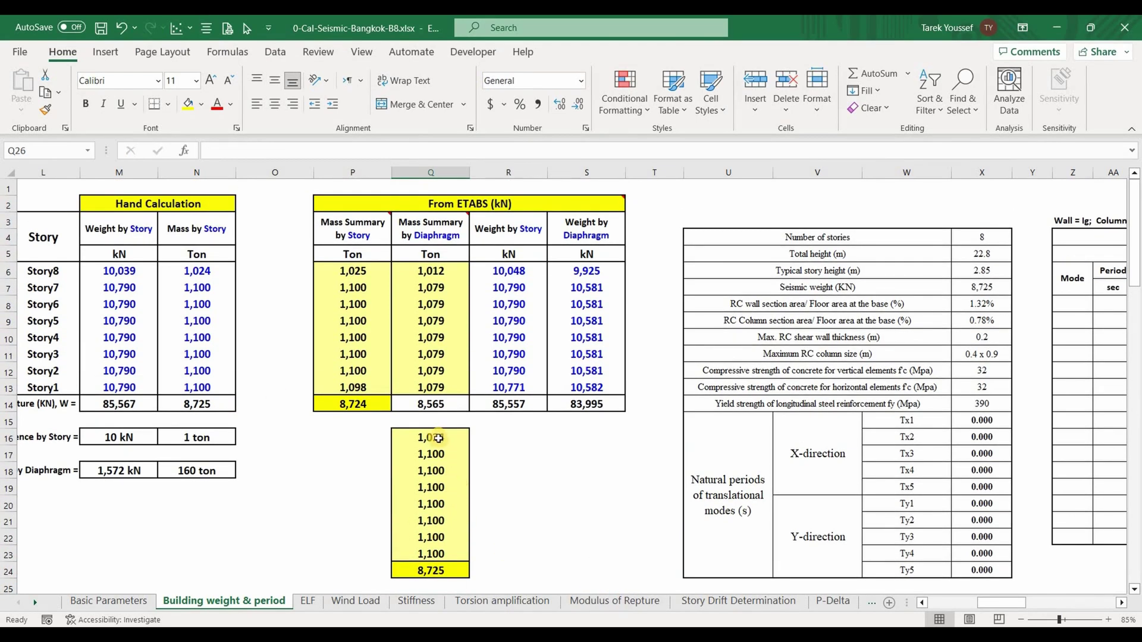
pyautogui.moveTo(430, 437); pyautogui.dragTo(430, 554)
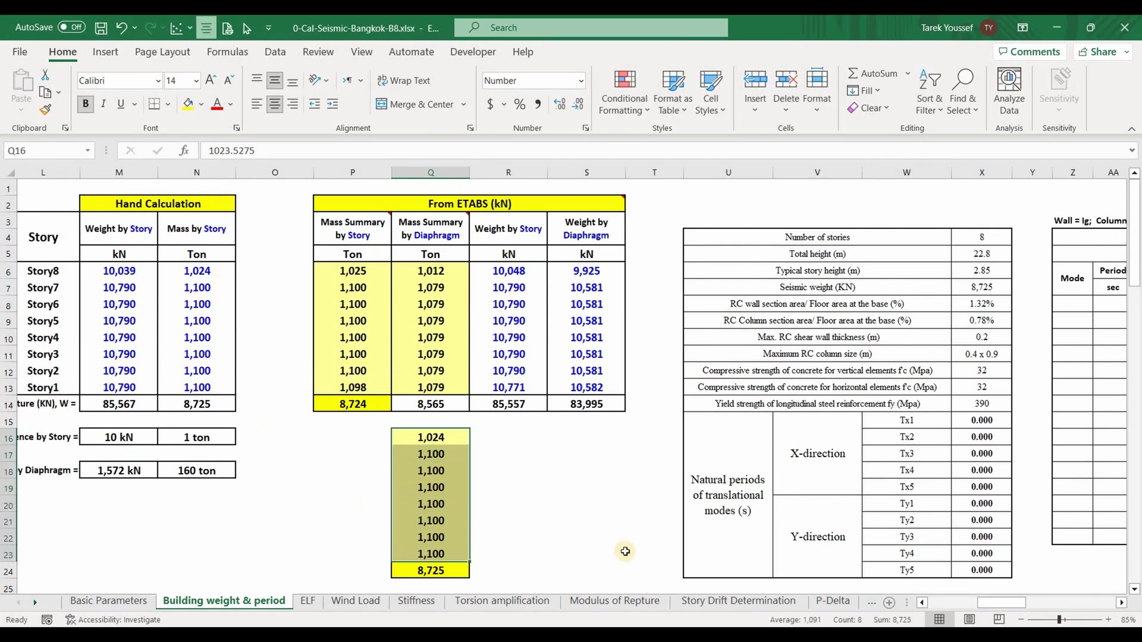
pyautogui.click(565, 636)
pyautogui.click(660, 574)
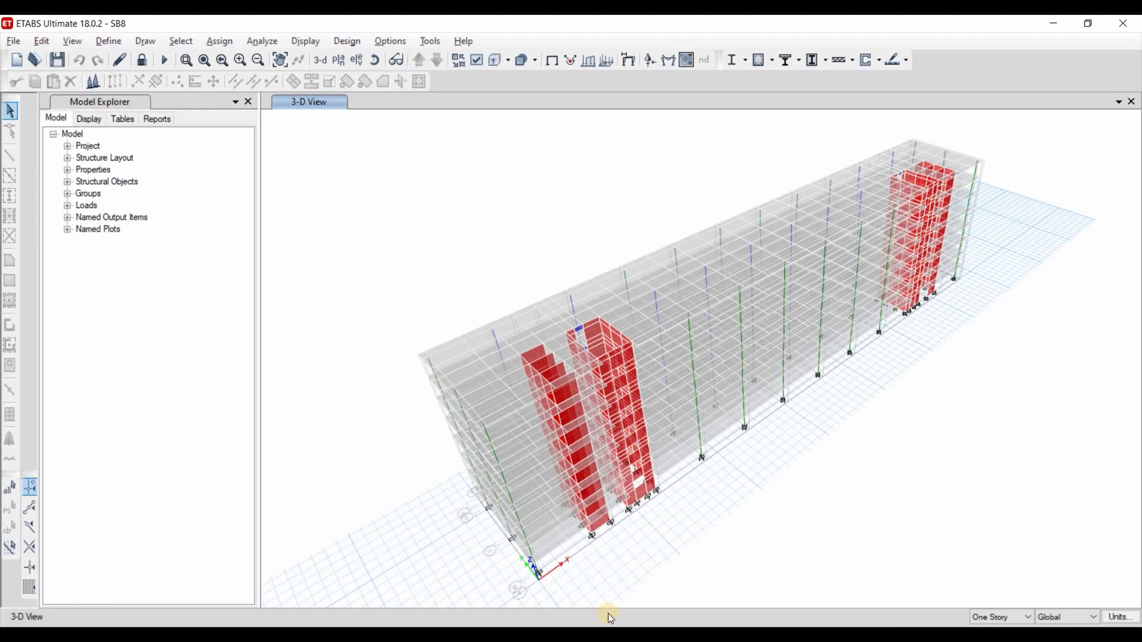
pyautogui.hotkey('alt', 'Tab')
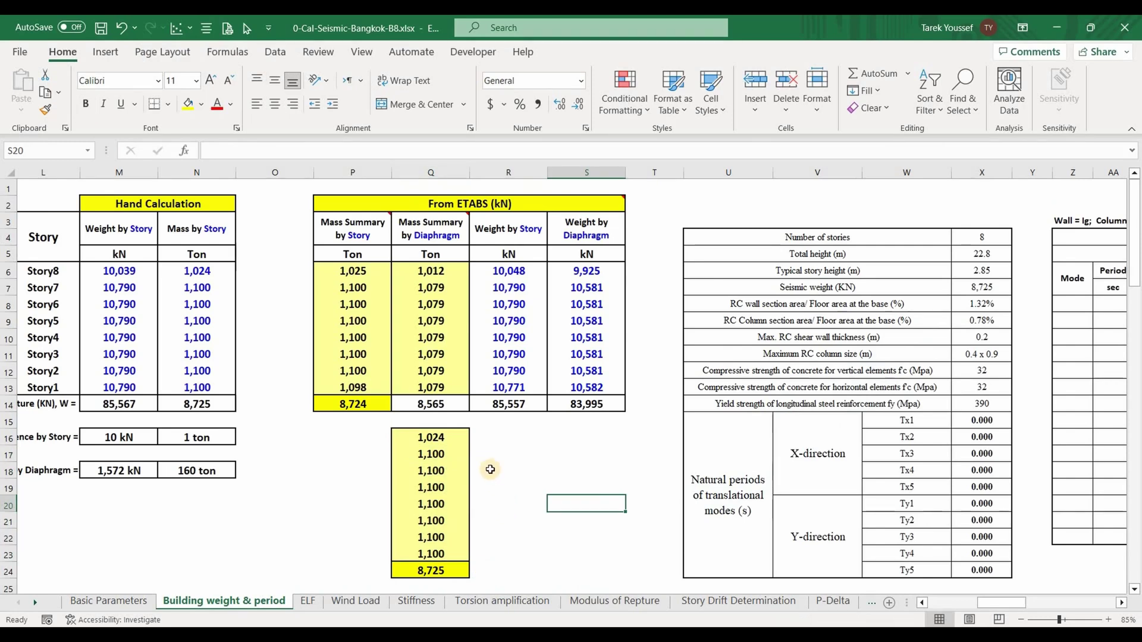